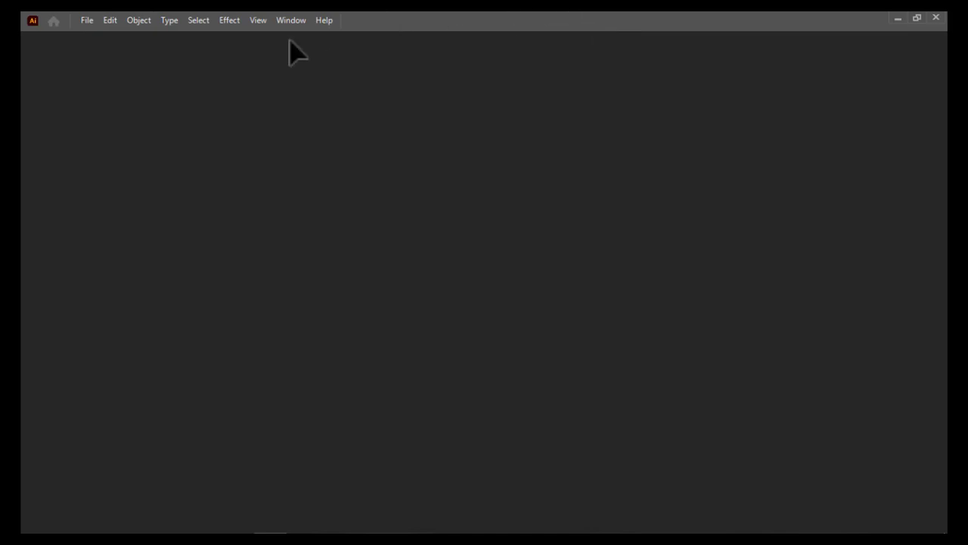
# Start a new document in millimeters with a width of 120 mm and a height of 180 mm
pyautogui.click(87, 21)
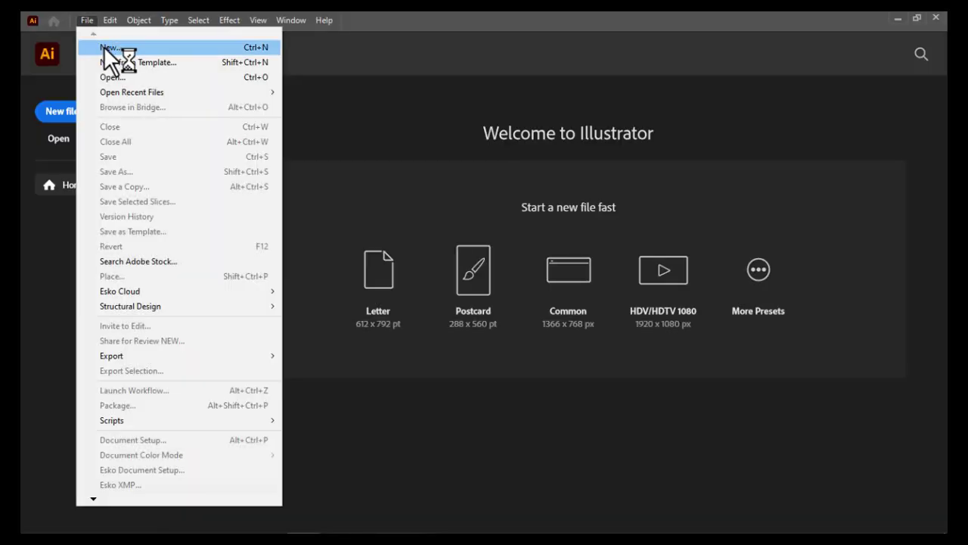
pyautogui.click(103, 46)
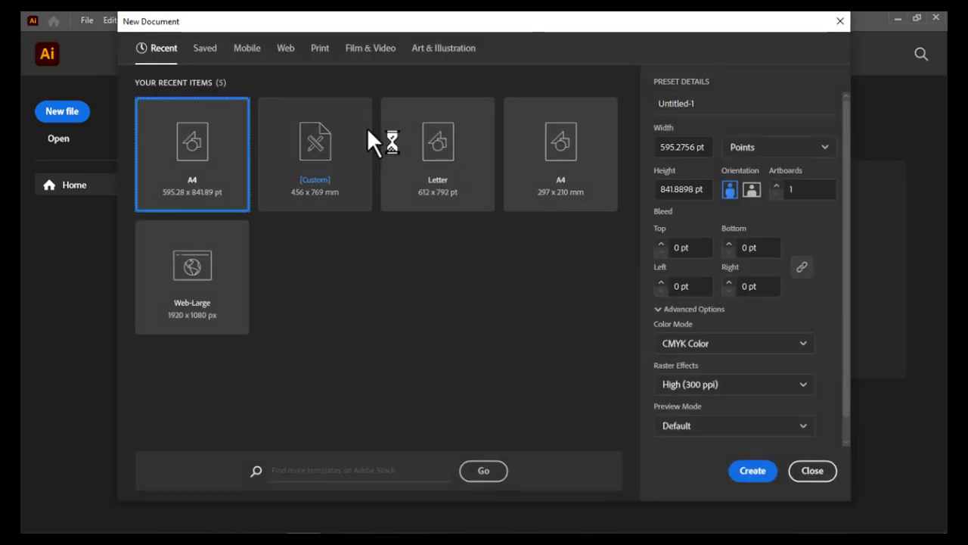
pyautogui.click(788, 151)
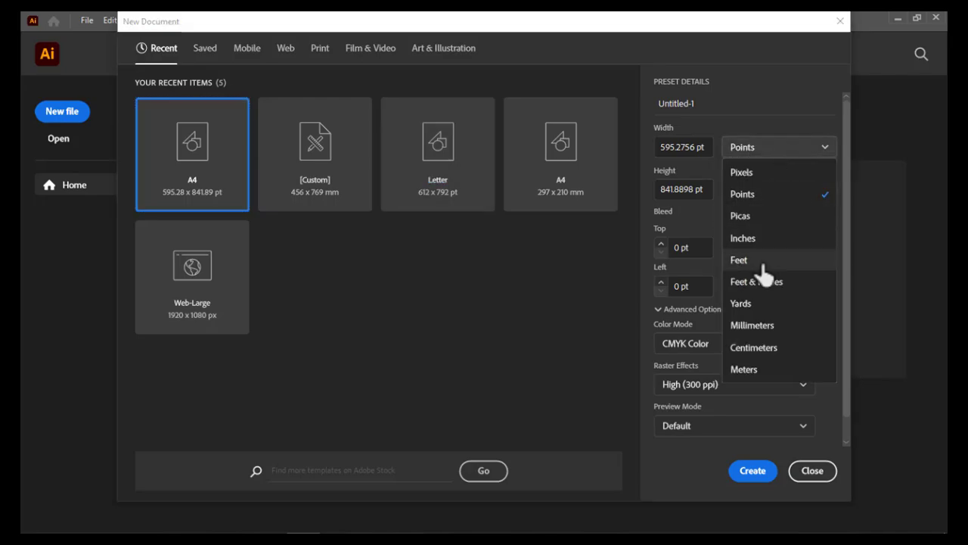
pyautogui.click(757, 326)
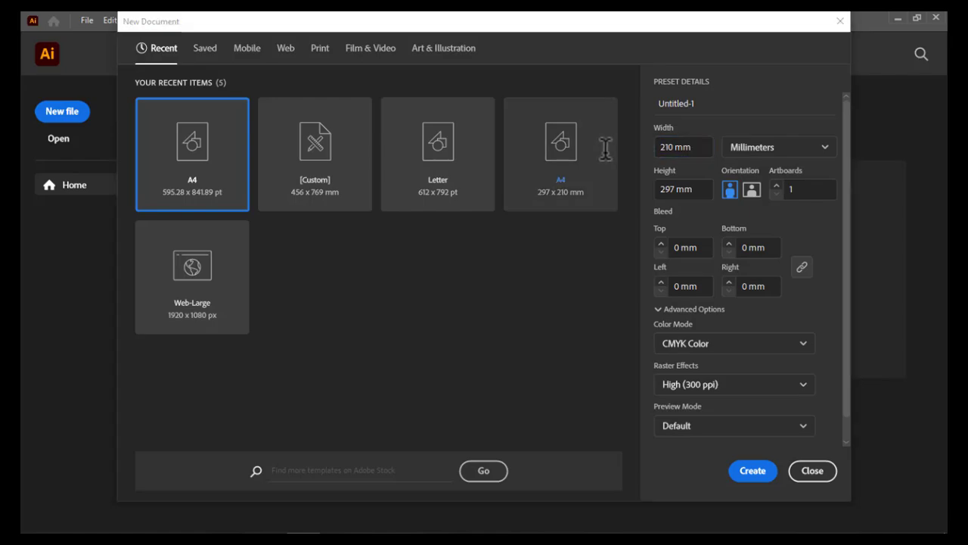
pyautogui.moveTo(701, 146); pyautogui.dragTo(652, 148)
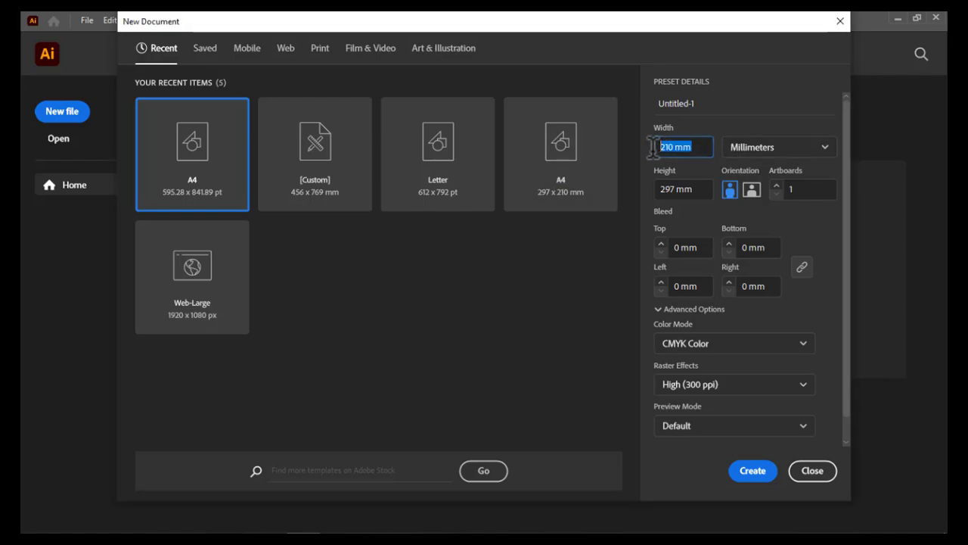
pyautogui.write('120')
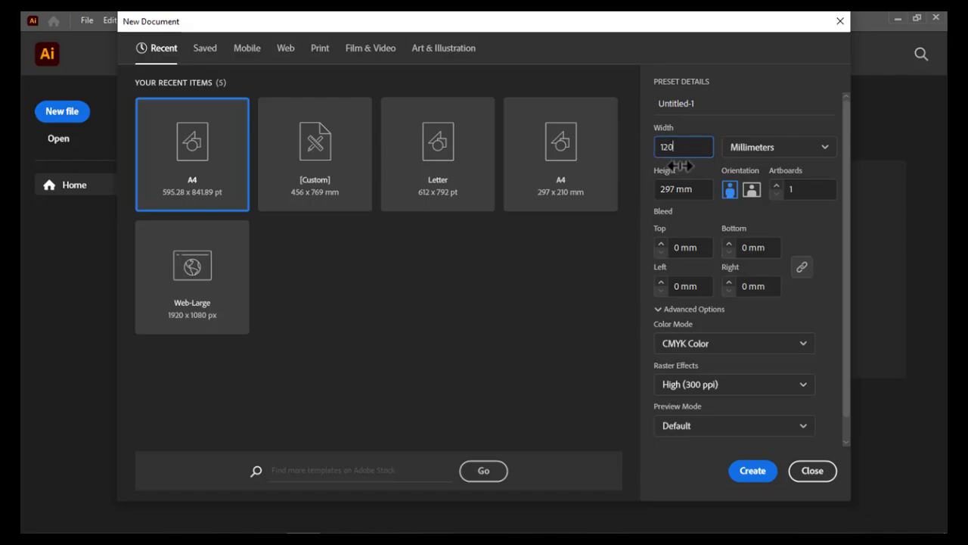
pyautogui.moveTo(697, 192); pyautogui.dragTo(658, 193)
pyautogui.write('180')
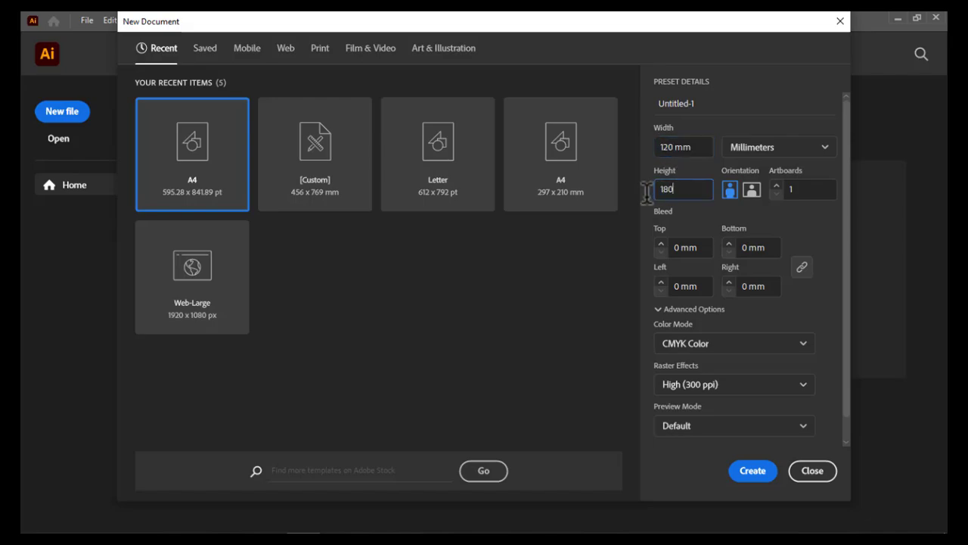
pyautogui.press('Tab')
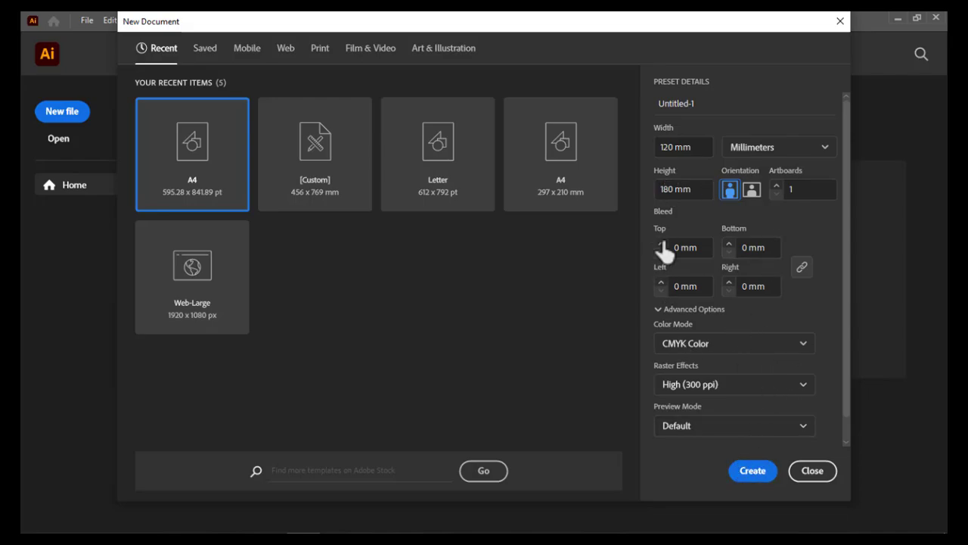
# Set the bleed to 3 mm on all four sides and create the document
pyautogui.click(705, 248)
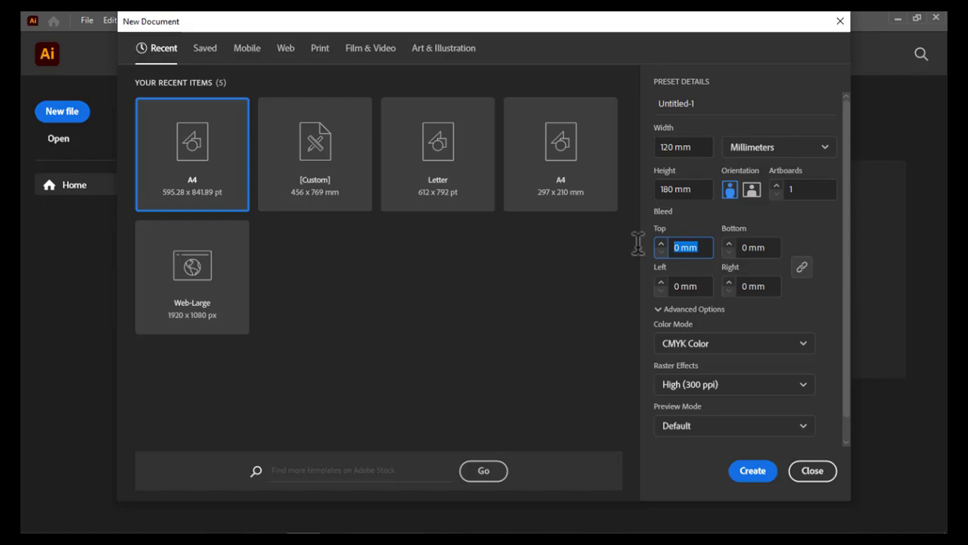
pyautogui.write('3')
pyautogui.press('Tab')
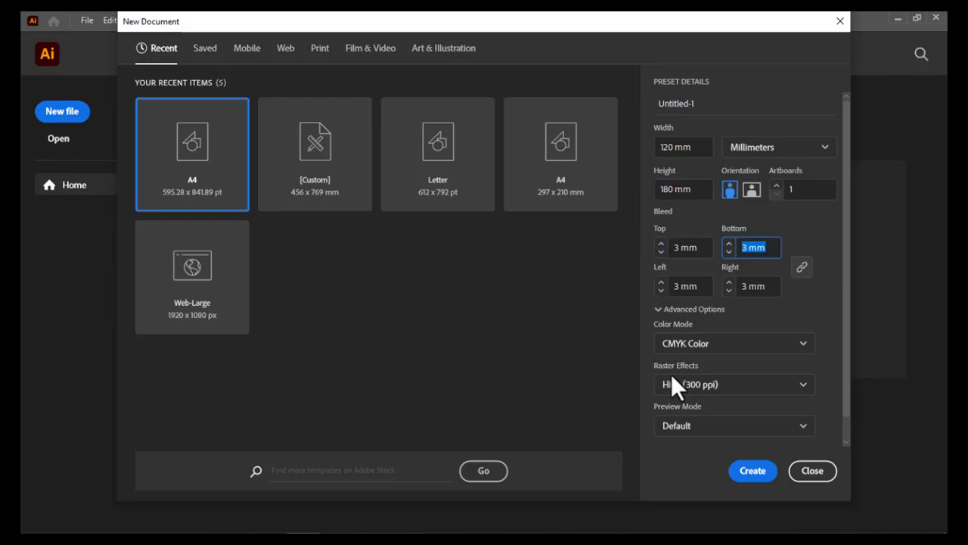
pyautogui.click(754, 475)
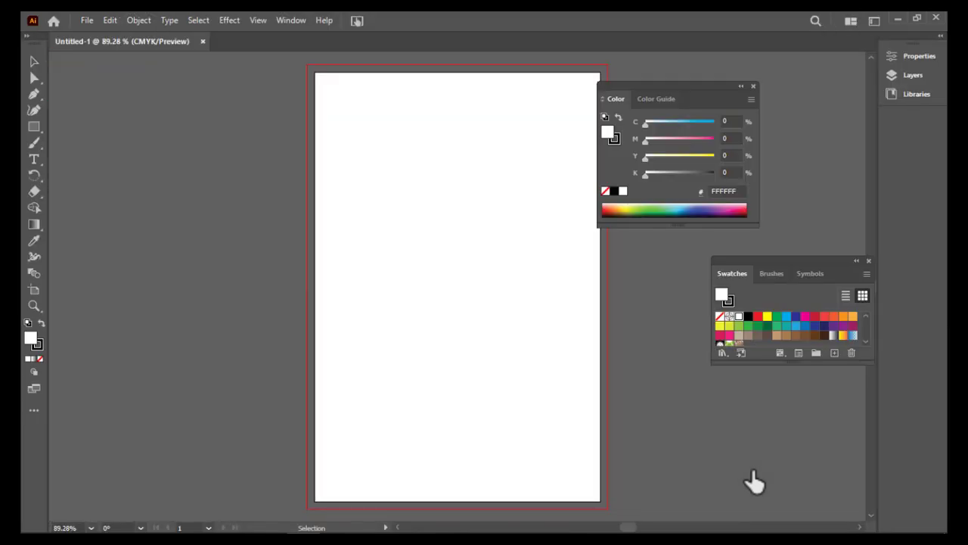
# Draw a wide rectangle across the middle of the artboard as the label outline
pyautogui.click(33, 127)
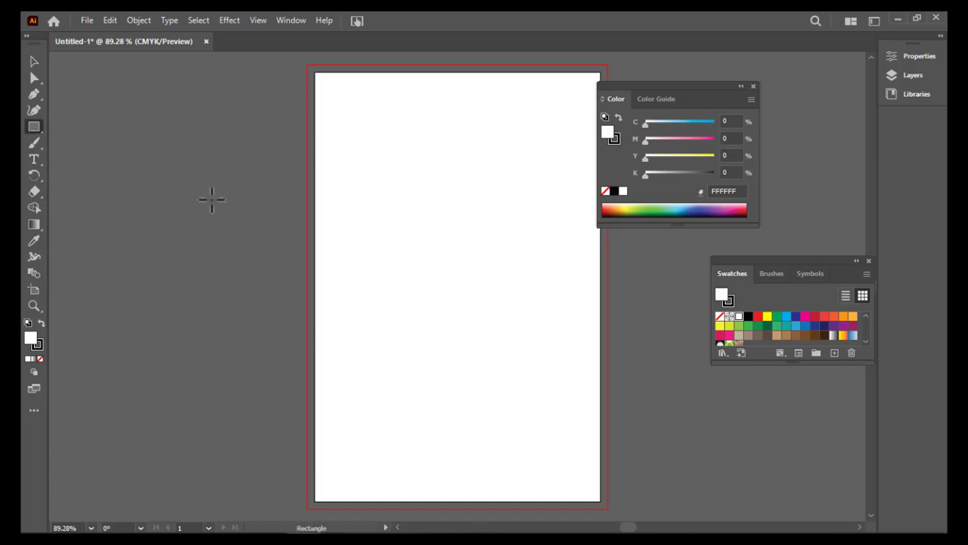
pyautogui.moveTo(359, 225); pyautogui.dragTo(549, 310)
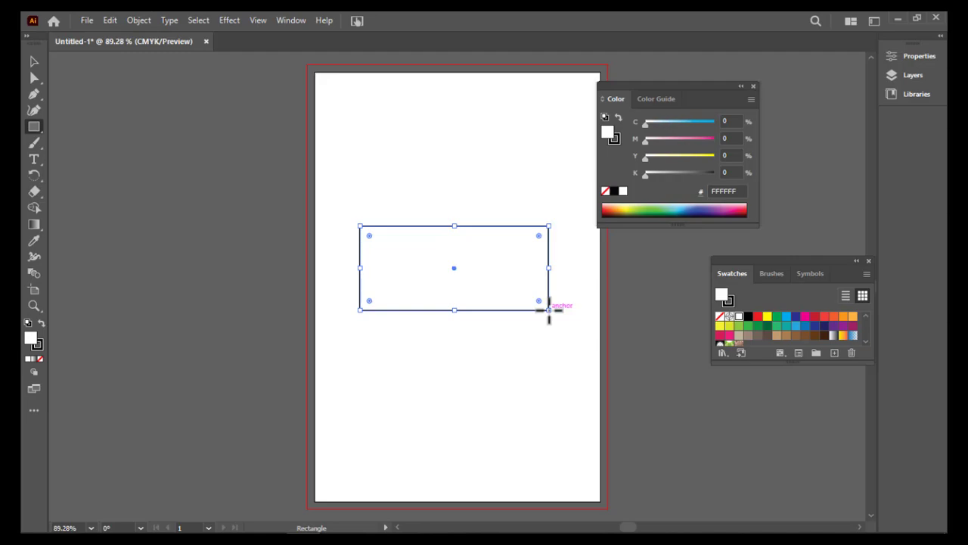
pyautogui.press('l')
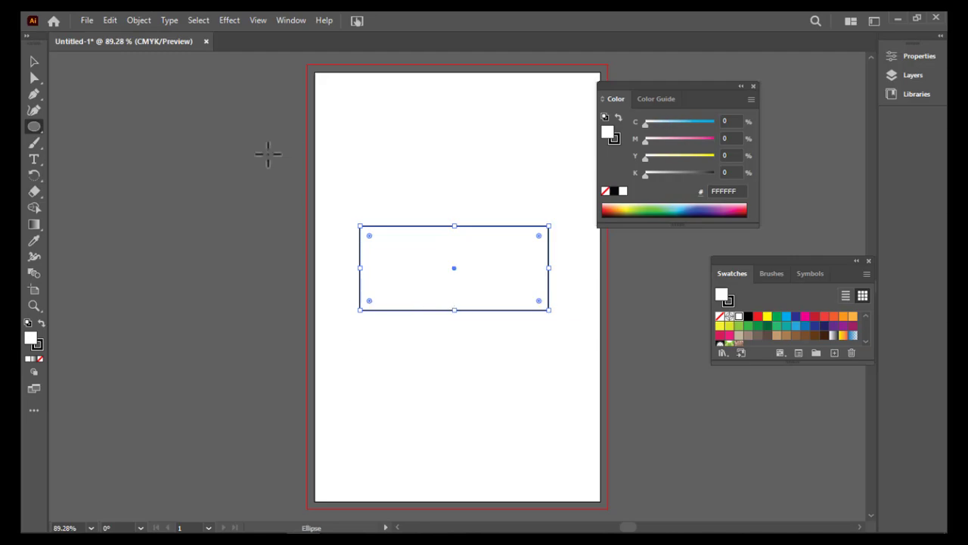
# Add a text box inside the rectangle reading "LABEL 1" with "QTY 10,000PCS" on the second line
pyautogui.click(34, 161)
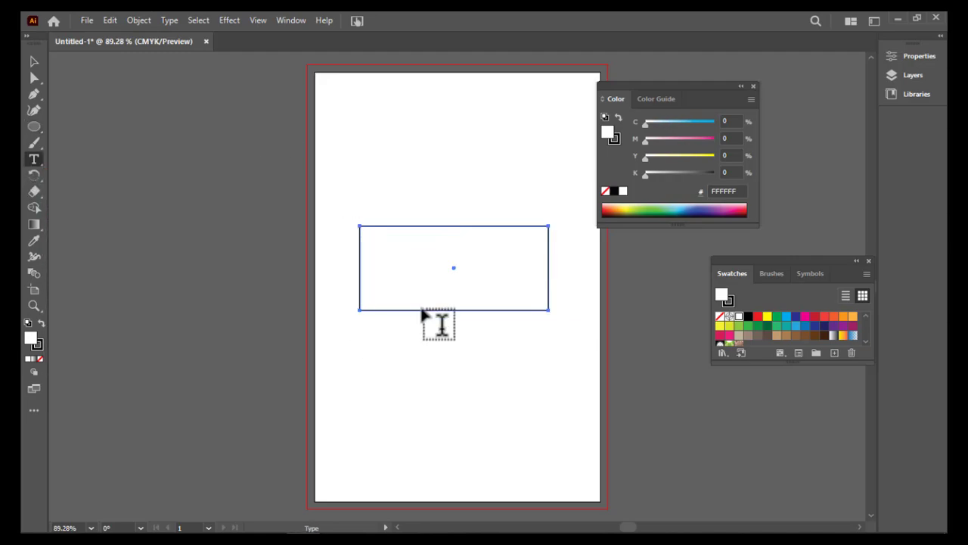
pyautogui.moveTo(413, 263); pyautogui.dragTo(497, 298)
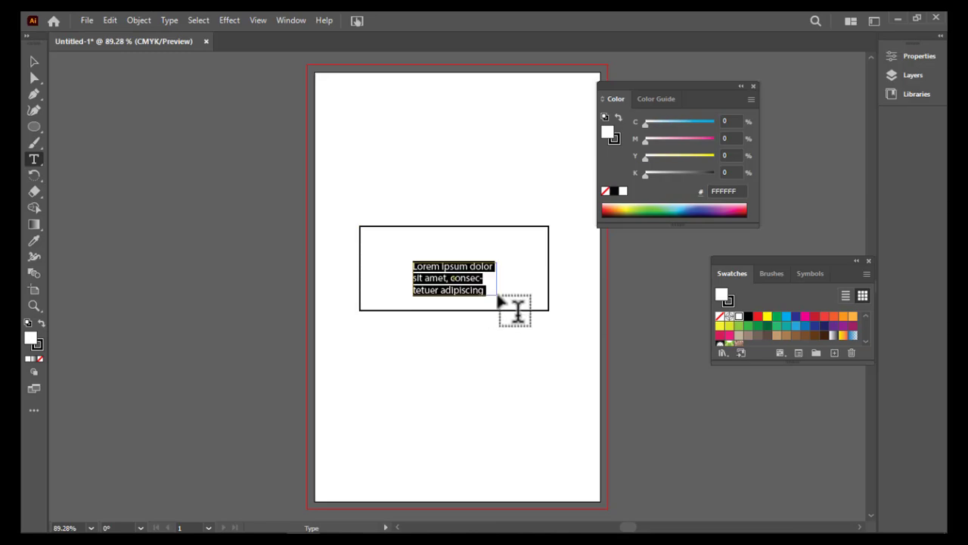
pyautogui.write('L')
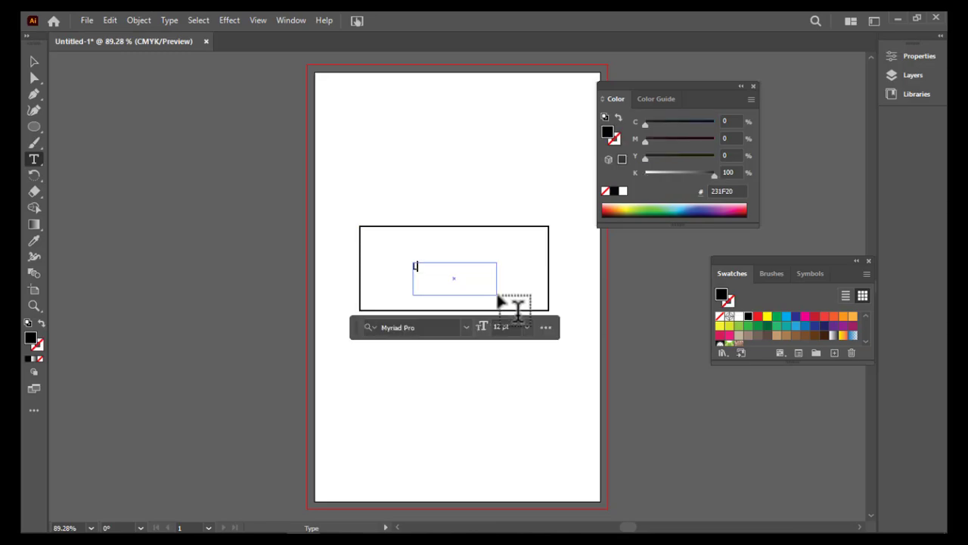
pyautogui.write('ABEL 1')
pyautogui.press('Return')
pyautogui.write('QTY 10')
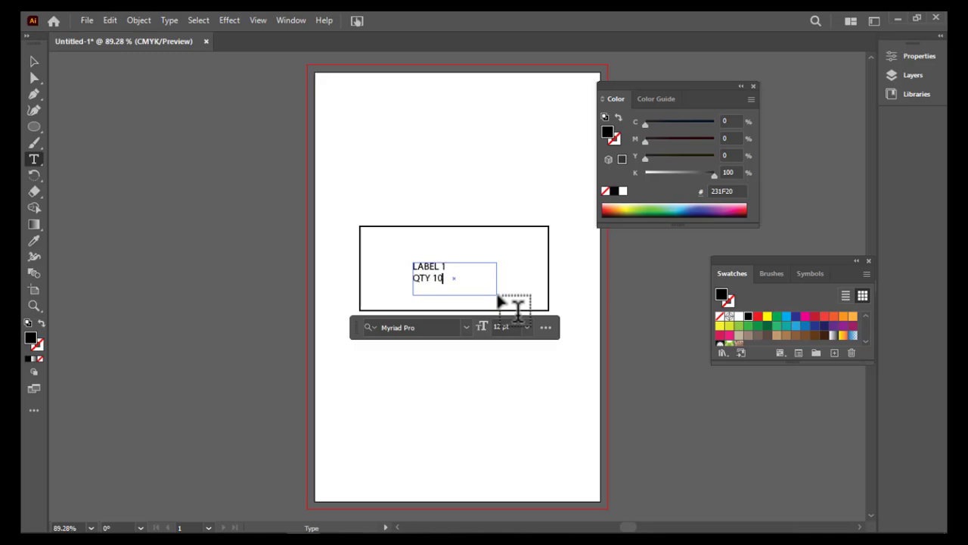
pyautogui.write(',000')
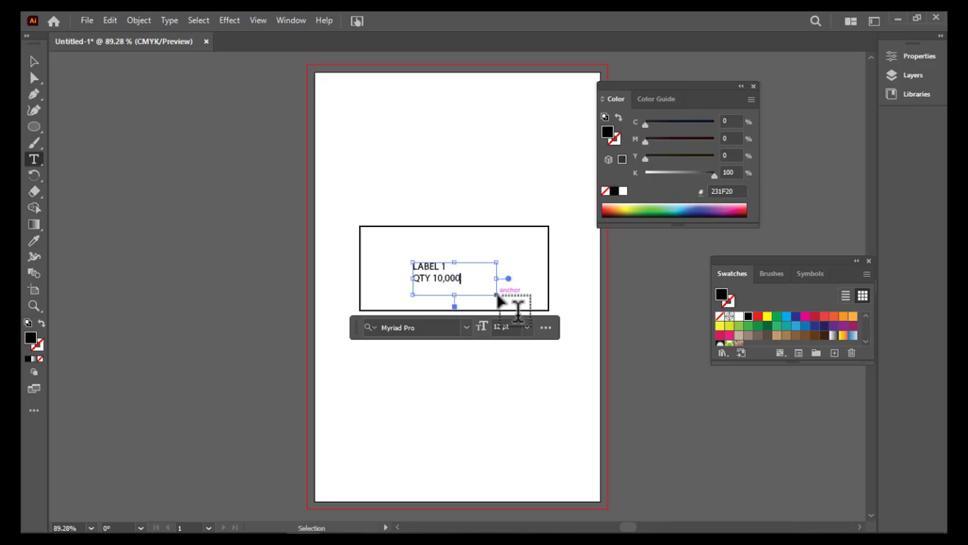
pyautogui.hotkey('ctrl', 'a')
pyautogui.click(463, 277)
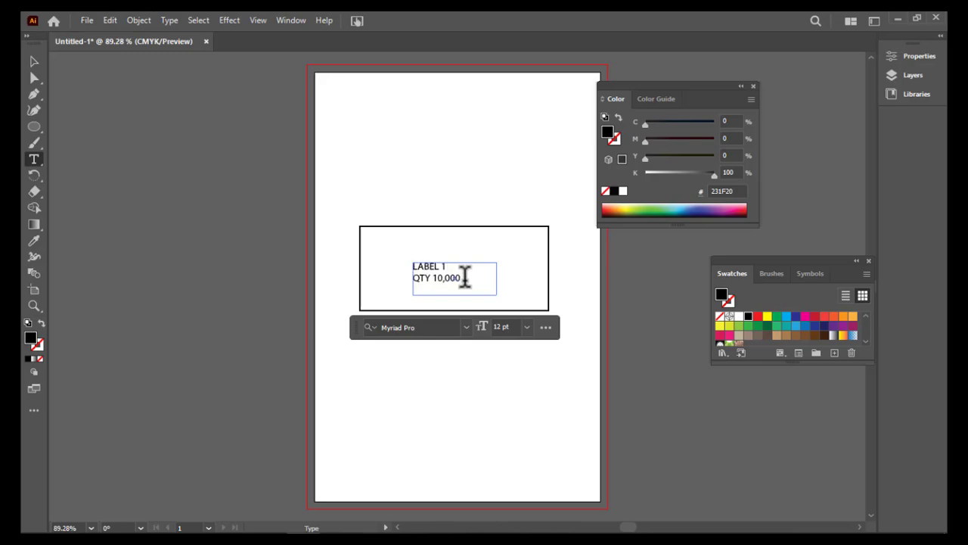
pyautogui.write('PCS')
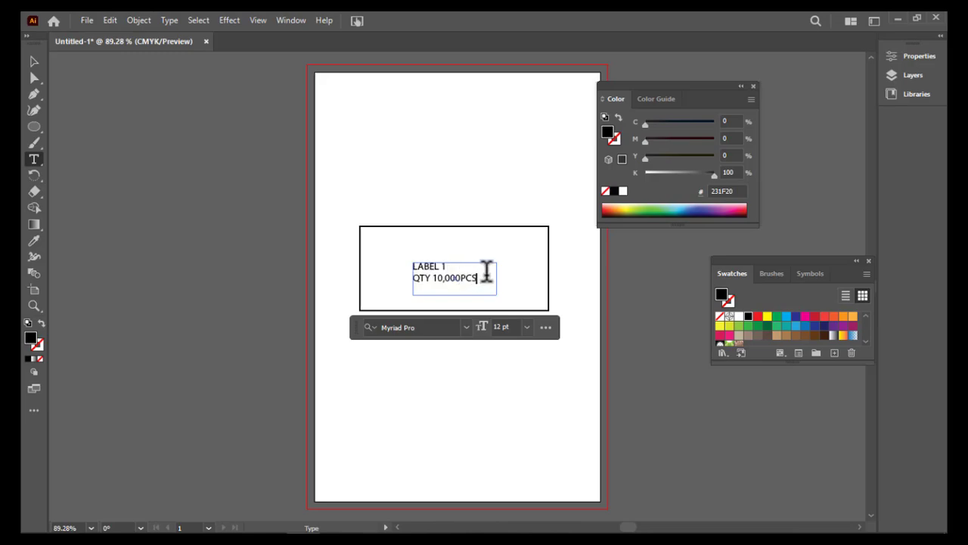
# Fill the rectangle with pink at 79% magenta and deselect it
pyautogui.click(32, 60)
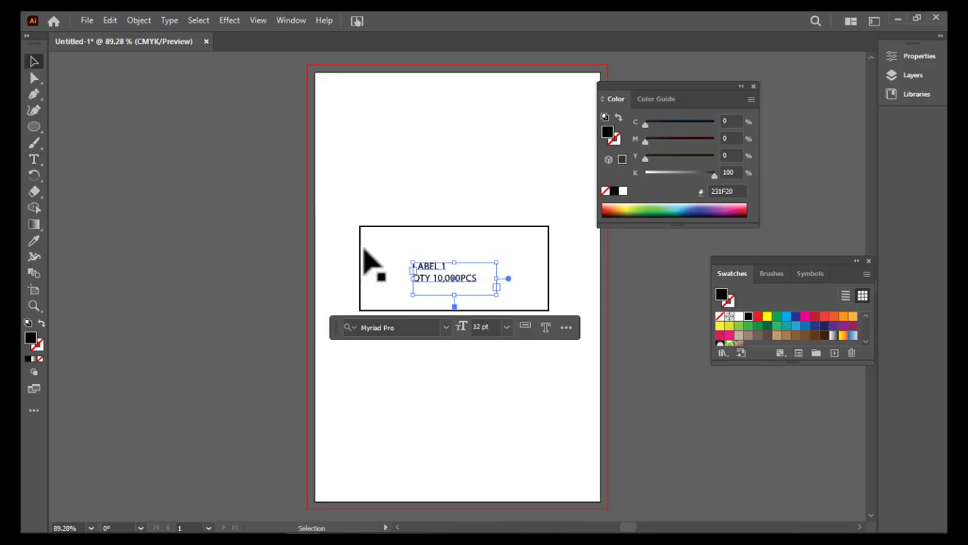
pyautogui.click(385, 233)
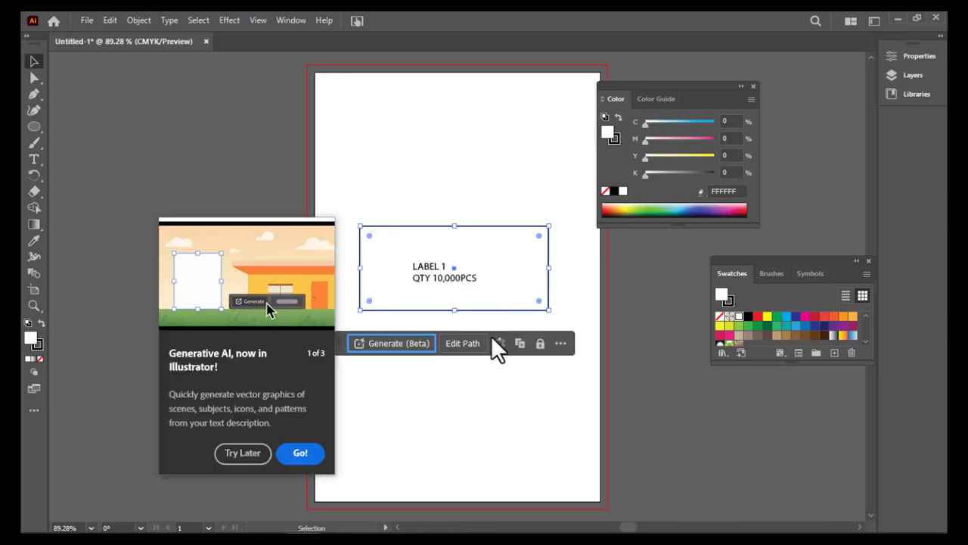
pyautogui.click(700, 139)
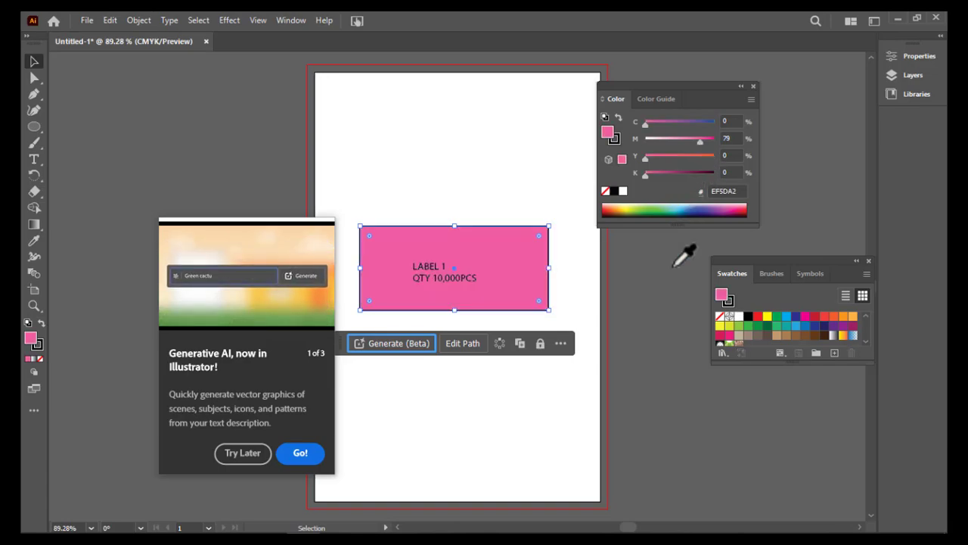
pyautogui.click(651, 341)
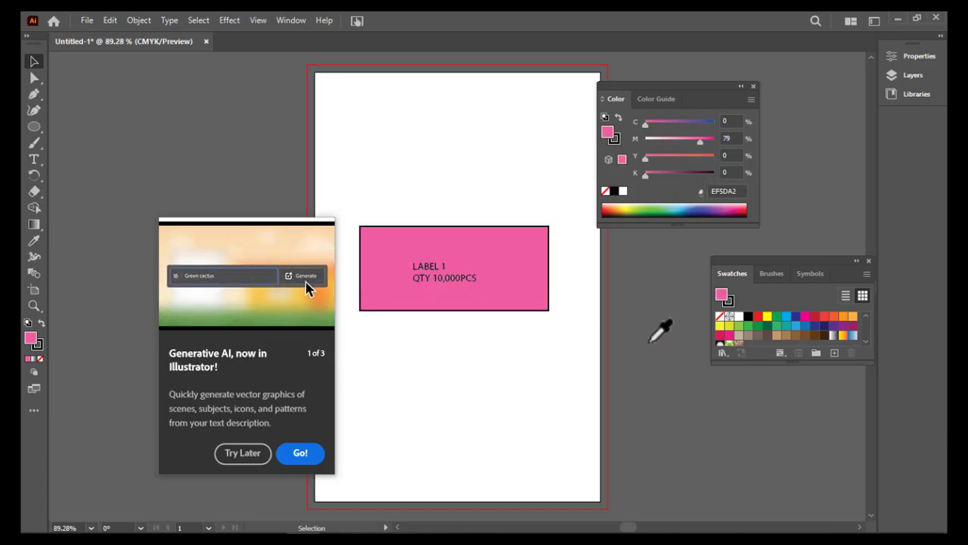
# Begin saving the document under a new name and choose the Desktop as the location
pyautogui.click(82, 19)
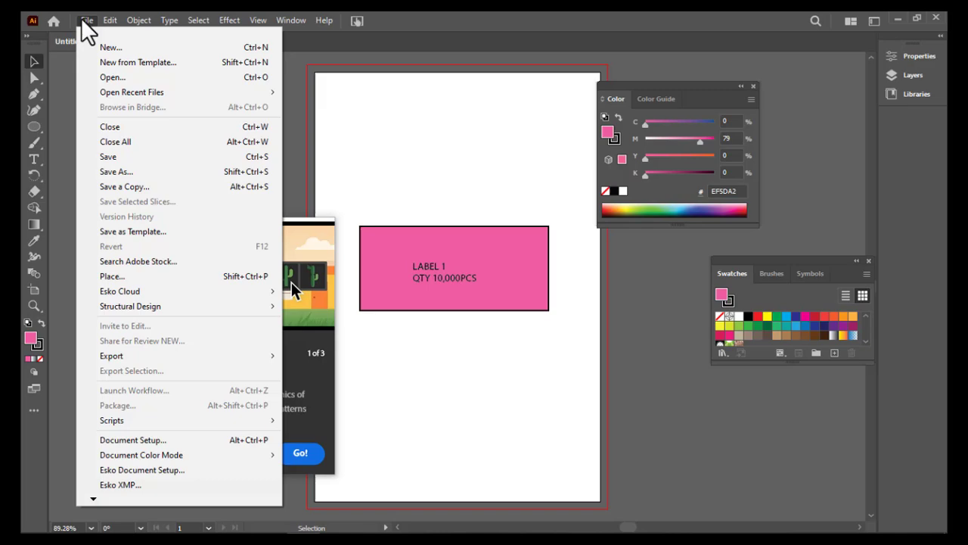
pyautogui.click(133, 171)
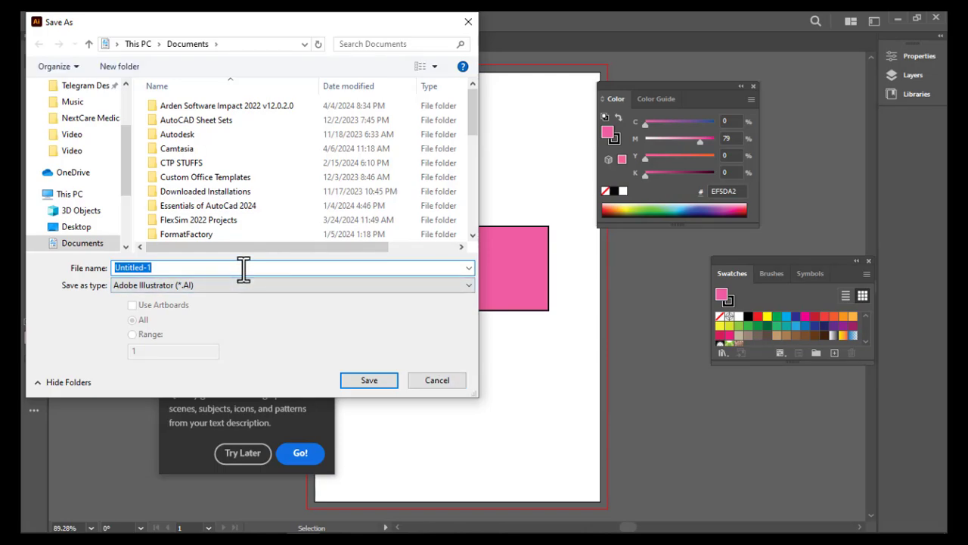
pyautogui.scroll(2, 123, 94)
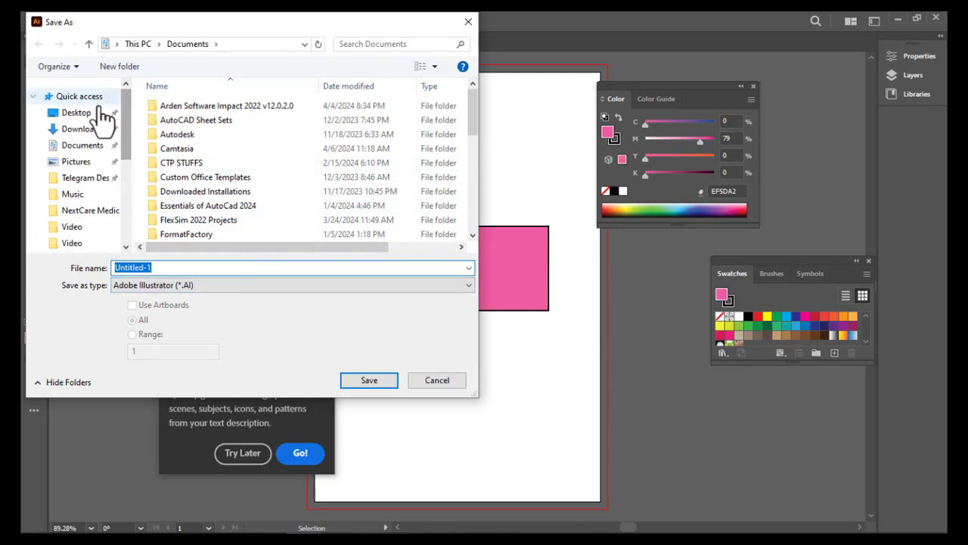
pyautogui.click(97, 112)
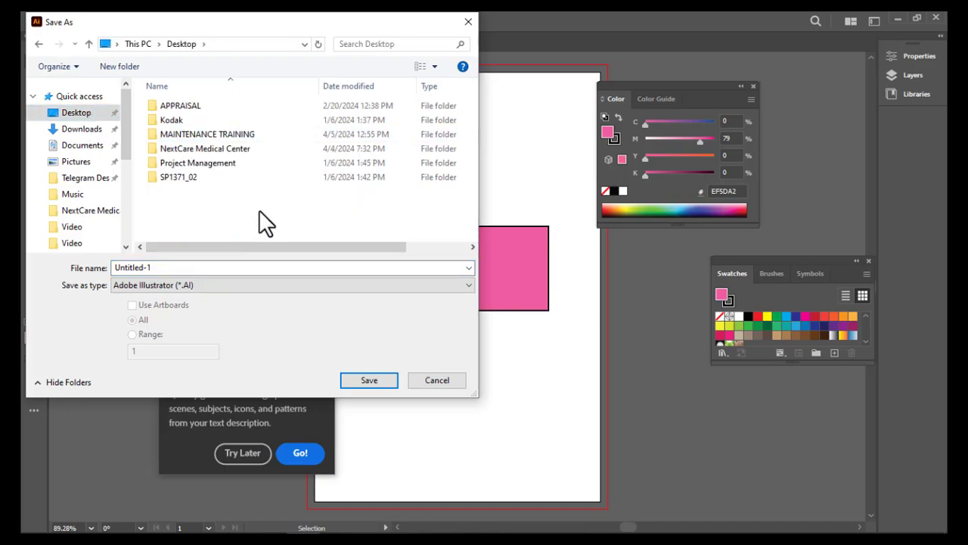
# Create a new folder named KODAK PREPS TRAINING on the Desktop and open it as the save location
pyautogui.rightClick(258, 211)
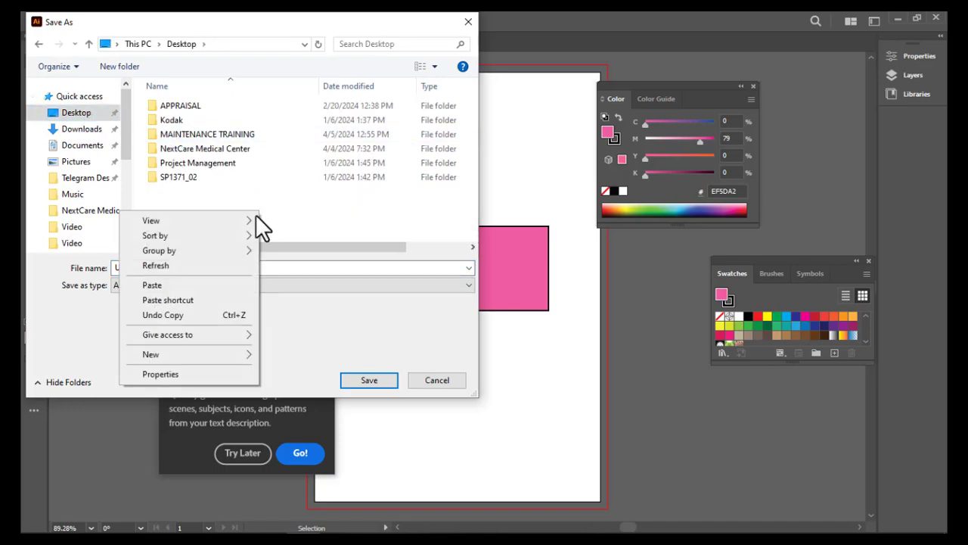
pyautogui.moveTo(240, 354)
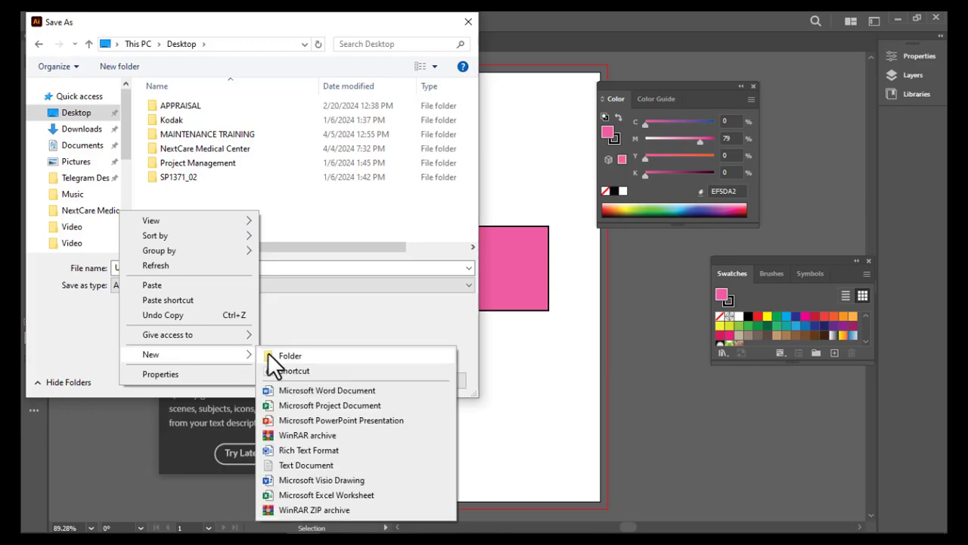
pyautogui.click(285, 354)
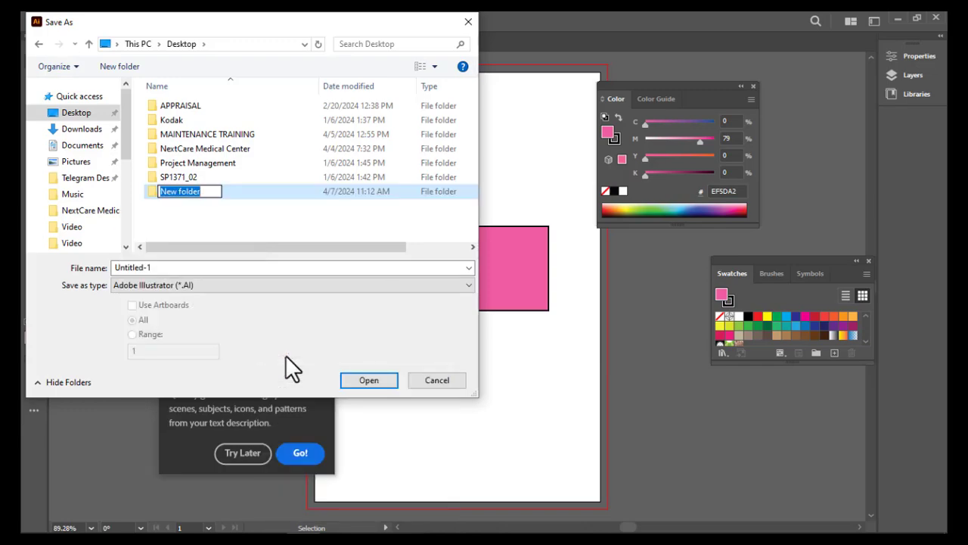
pyautogui.write('KO')
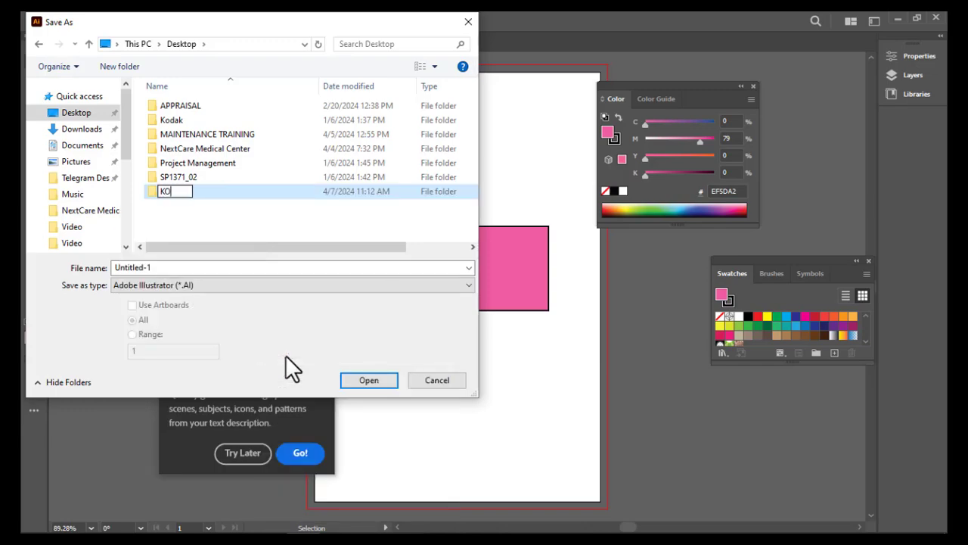
pyautogui.write('DAK PREPS ')
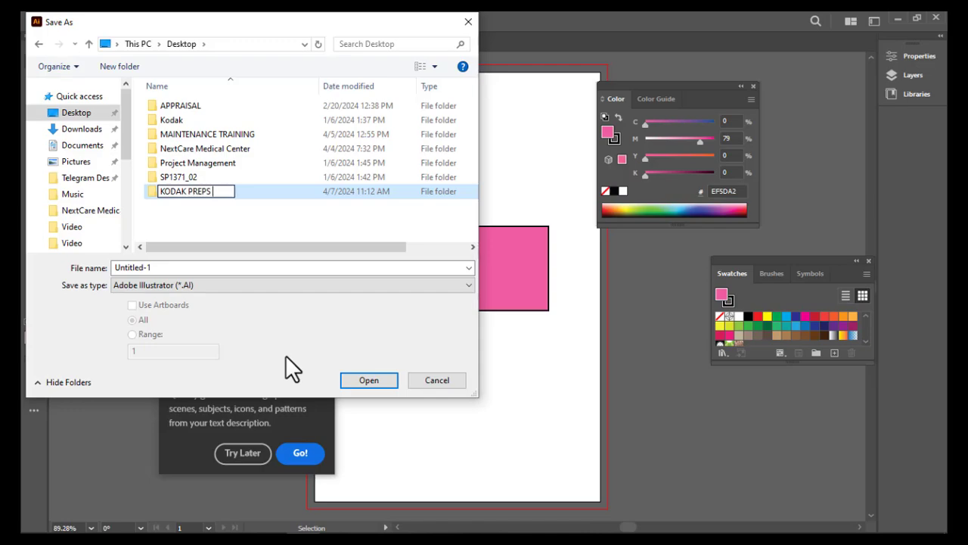
pyautogui.write('TRAINING')
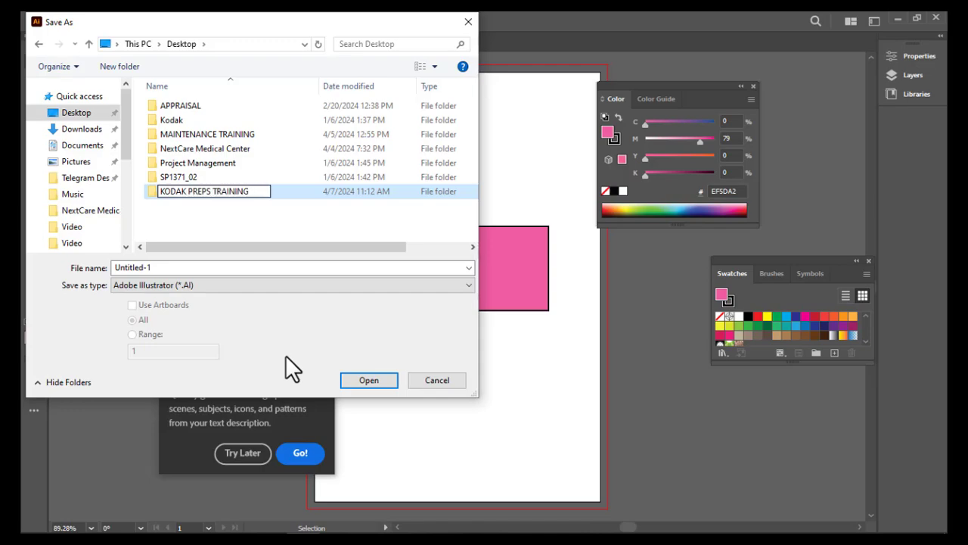
pyautogui.press('Return')
pyautogui.press('Return')
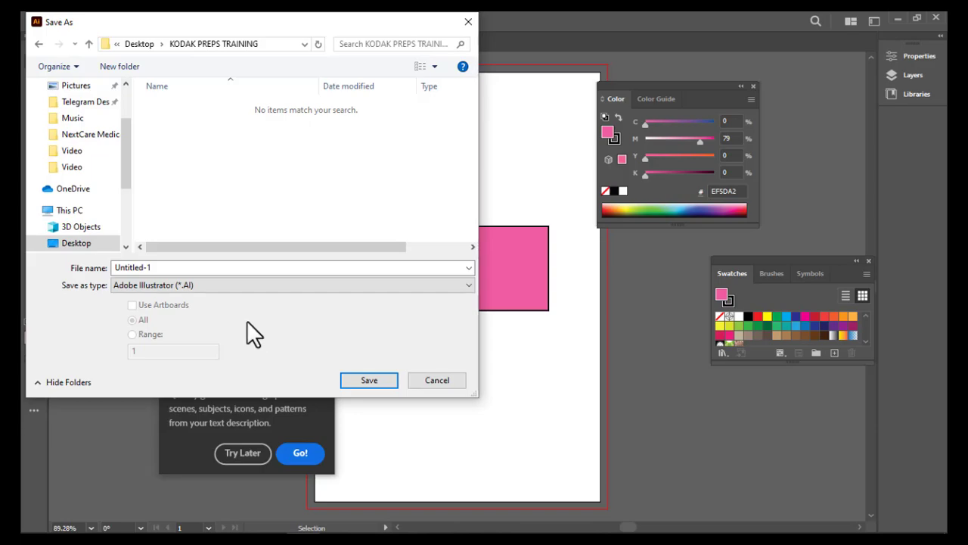
# Save the artwork as MAGENTA_LABEL_100000 in Adobe Illustrator format with the default options and dismiss the generative AI notice
pyautogui.click(210, 265)
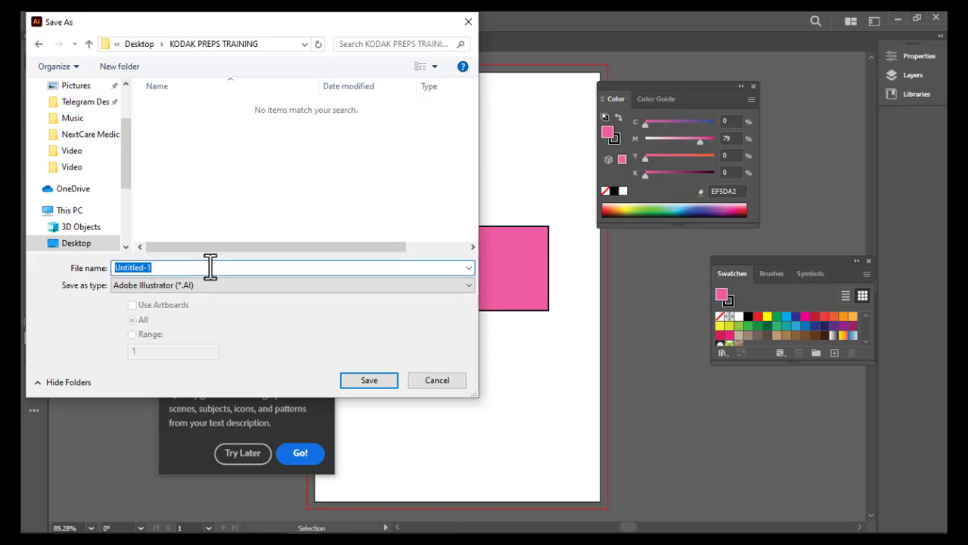
pyautogui.write('MAGENTA LABEL')
pyautogui.press('BackSpace')
pyautogui.press('BackSpace')
pyautogui.press('BackSpace')
pyautogui.press('BackSpace')
pyautogui.press('BackSpace')
pyautogui.press('BackSpace')
pyautogui.write('_LABEL')
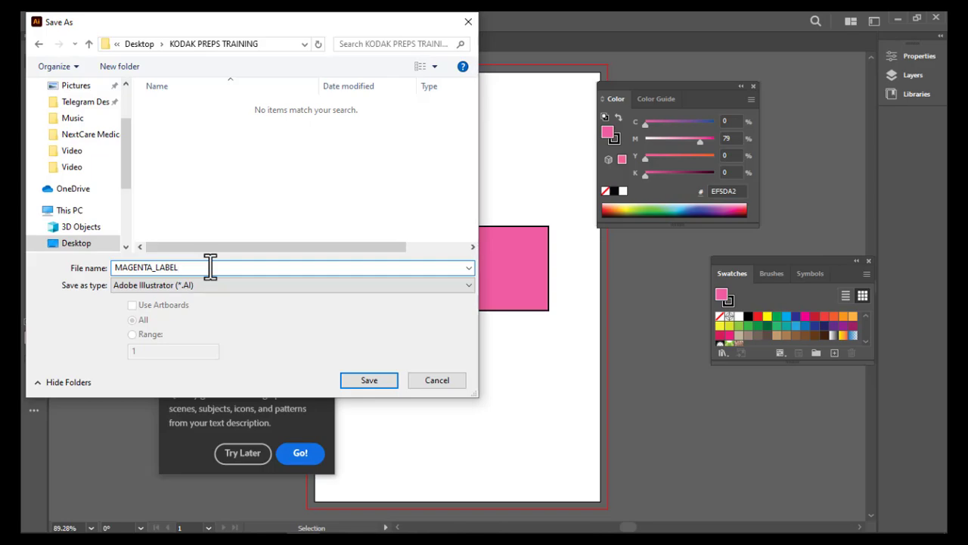
pyautogui.write(' 100000')
pyautogui.press('BackSpace')
pyautogui.press('BackSpace')
pyautogui.press('BackSpace')
pyautogui.press('BackSpace')
pyautogui.press('BackSpace')
pyautogui.press('BackSpace')
pyautogui.press('BackSpace')
pyautogui.write('_100000')
pyautogui.press('Return')
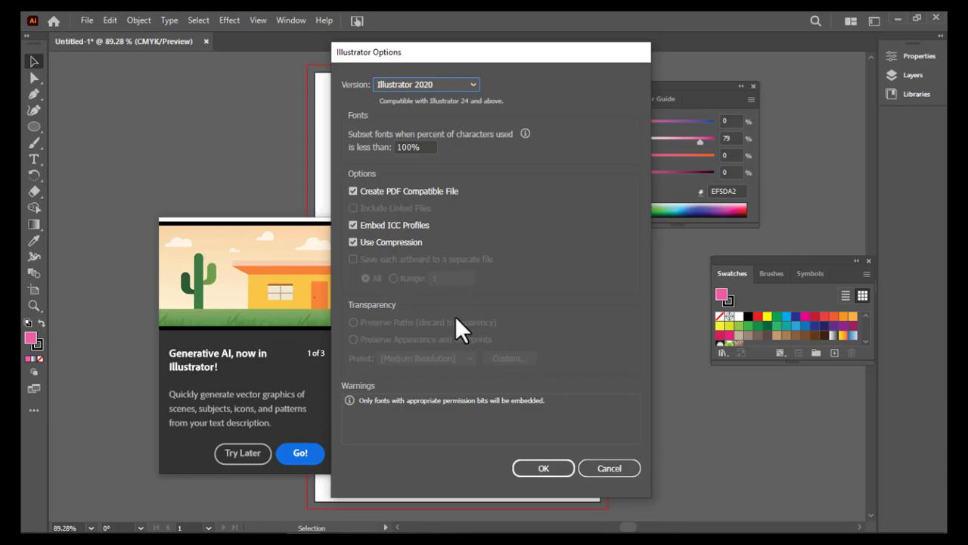
pyautogui.click(551, 468)
pyautogui.click(240, 447)
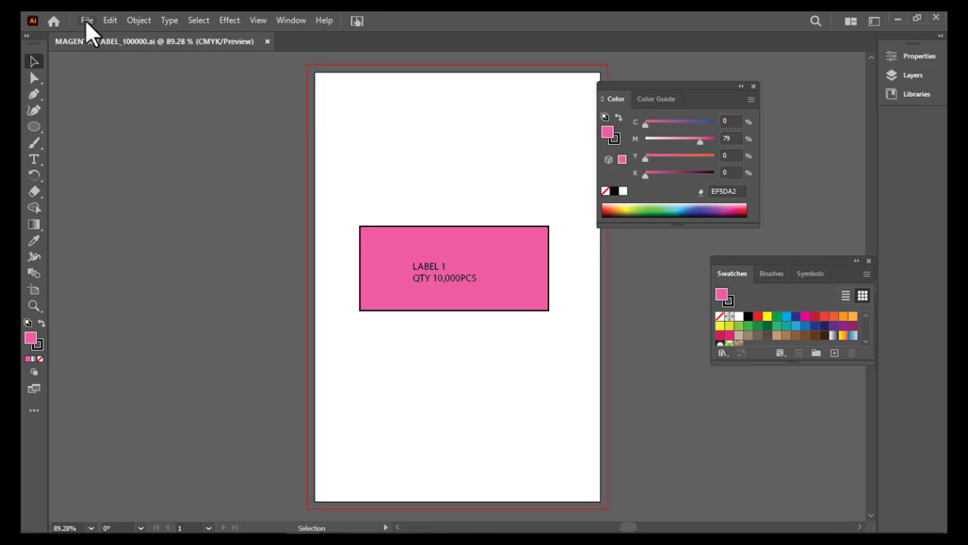
# Check the Esko Document Setup and the Document Setup with its bleed settings, leaving both without changes
pyautogui.click(500, 263)
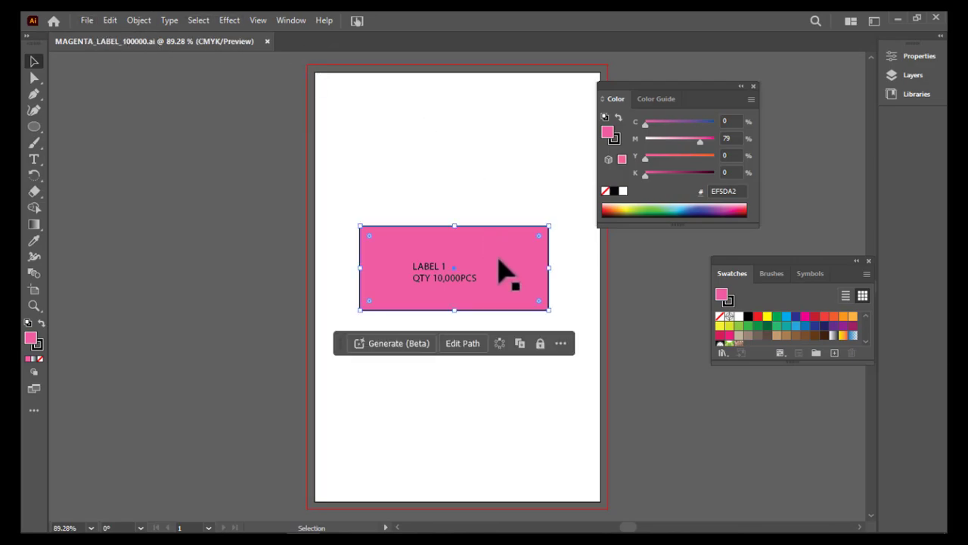
pyautogui.click(86, 20)
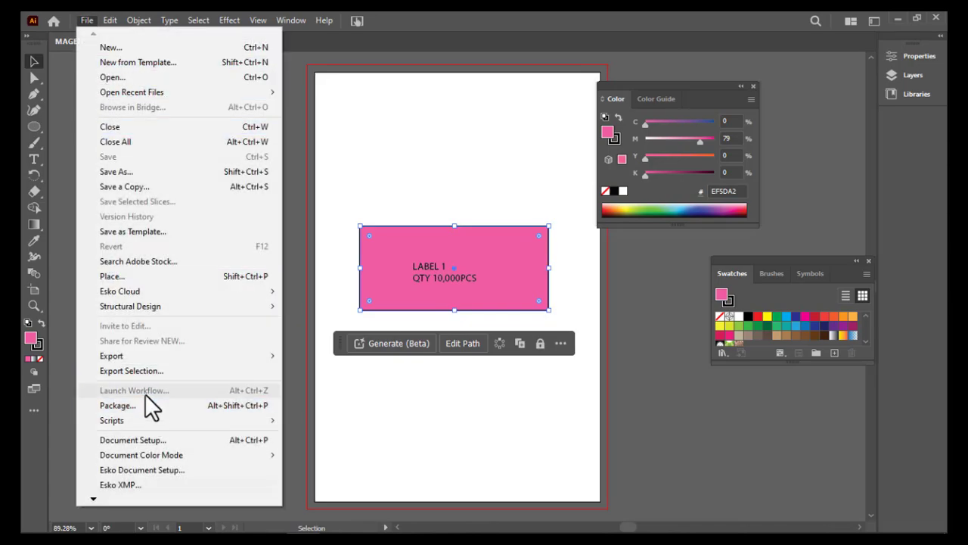
pyautogui.click(150, 469)
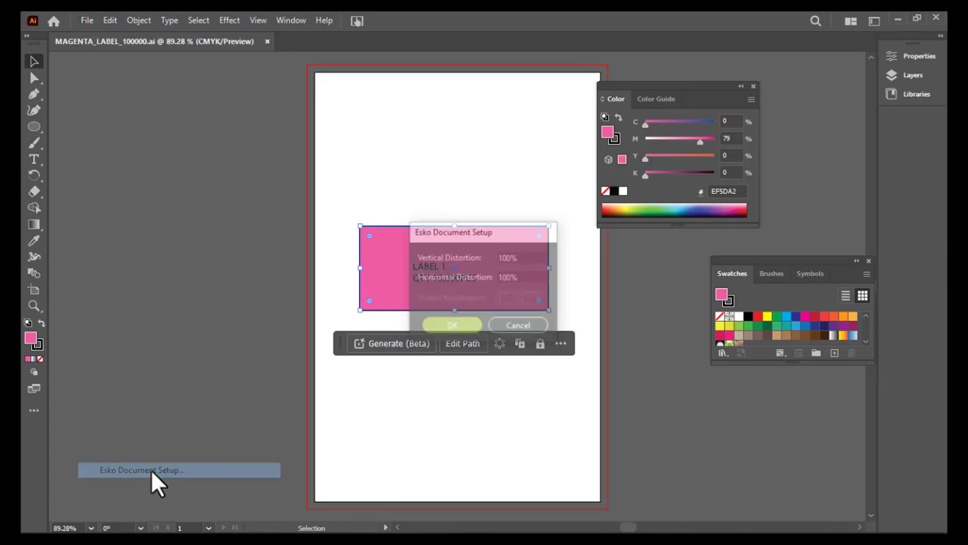
pyautogui.click(507, 324)
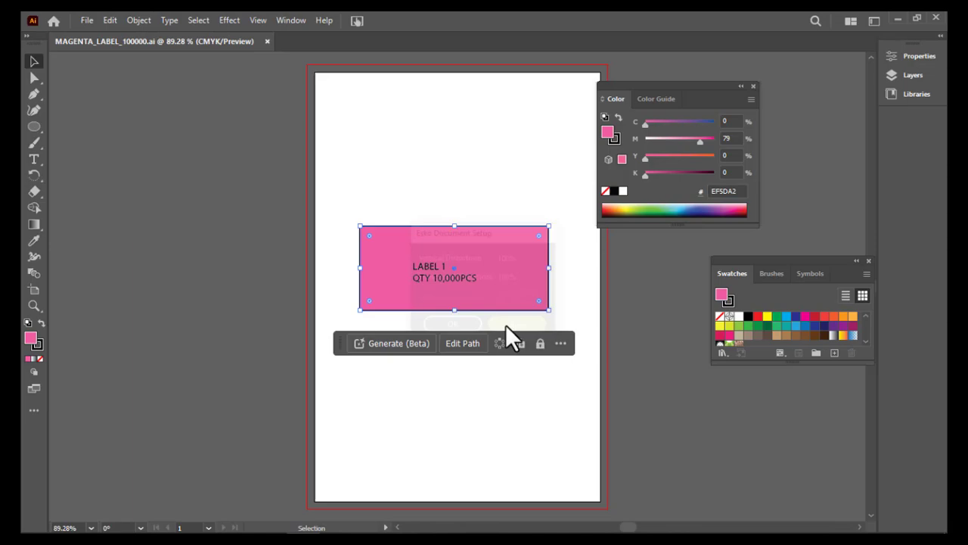
pyautogui.click(86, 20)
pyautogui.click(134, 439)
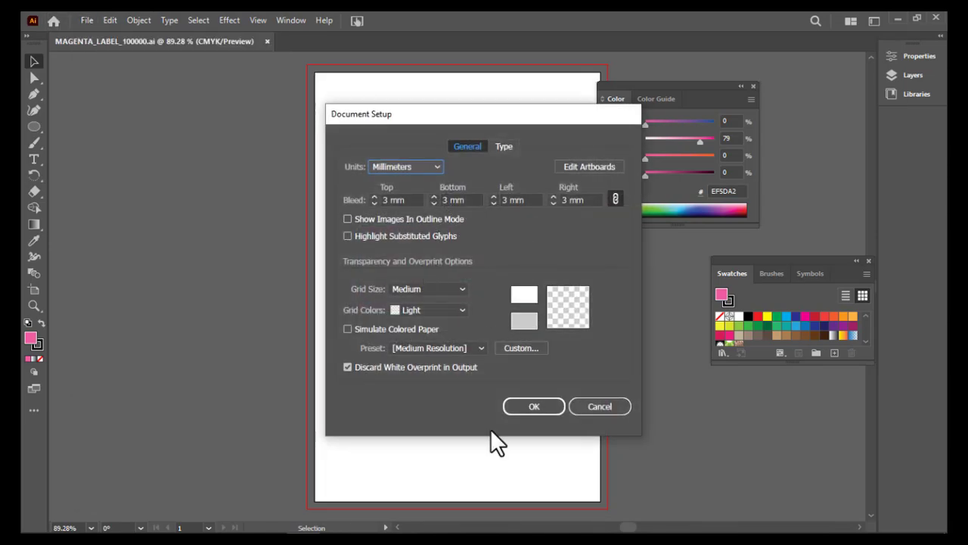
pyautogui.click(599, 406)
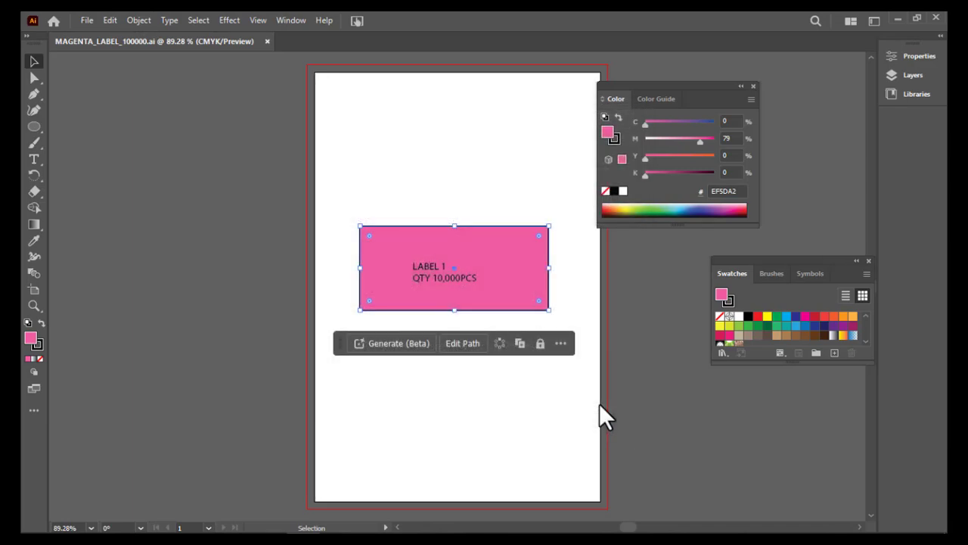
# Close the magenta label document and create a new 120 x 65 mm CMYK document with 3 mm bleed
pyautogui.click(267, 41)
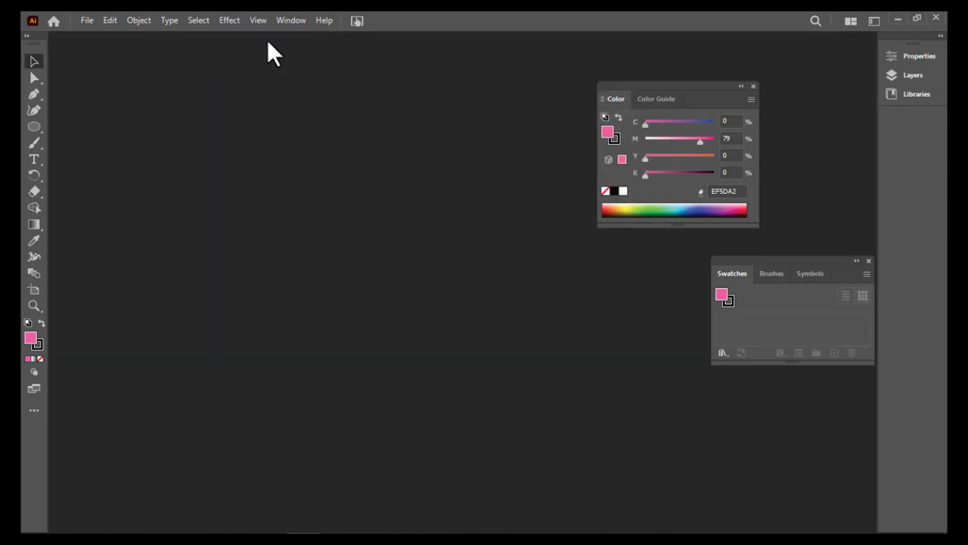
pyautogui.click(88, 18)
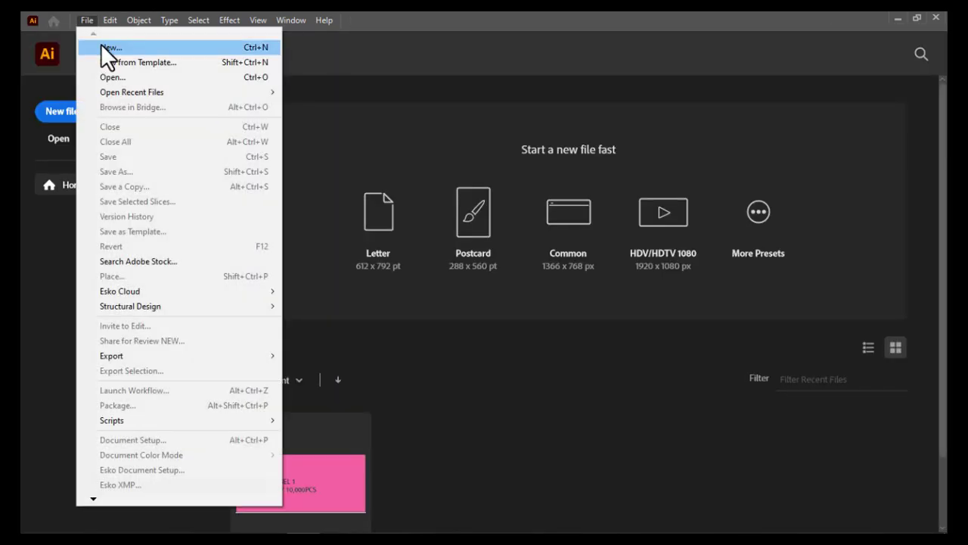
pyautogui.click(102, 47)
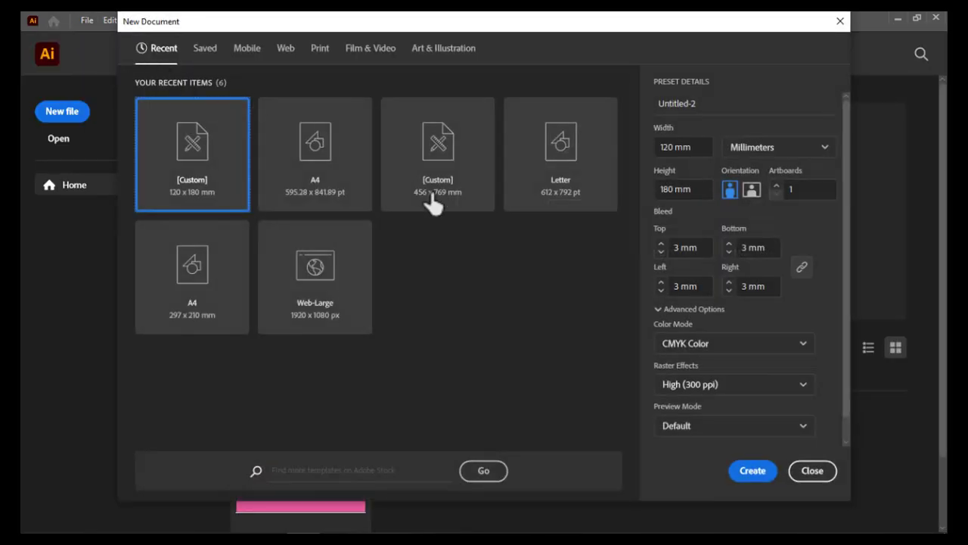
pyautogui.click(703, 149)
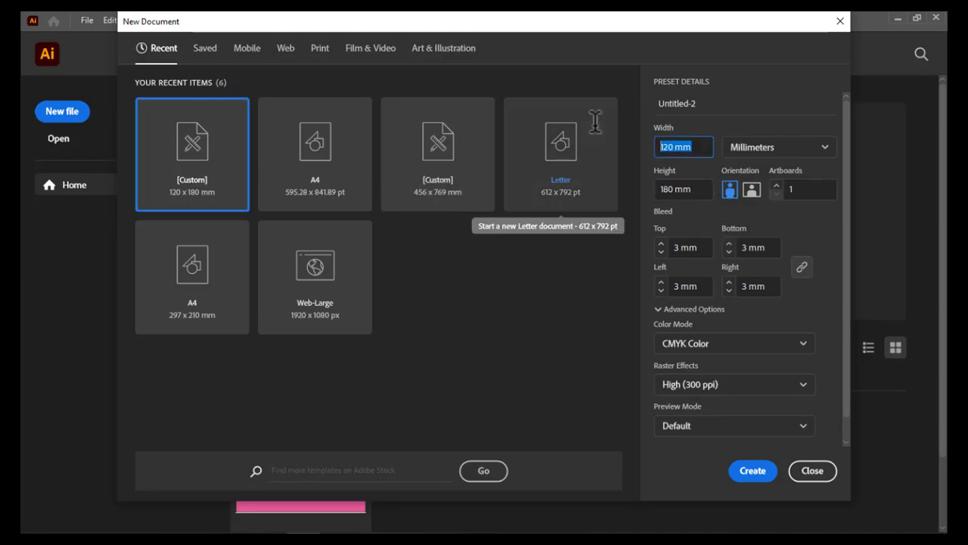
pyautogui.press('Tab')
pyautogui.press('Tab')
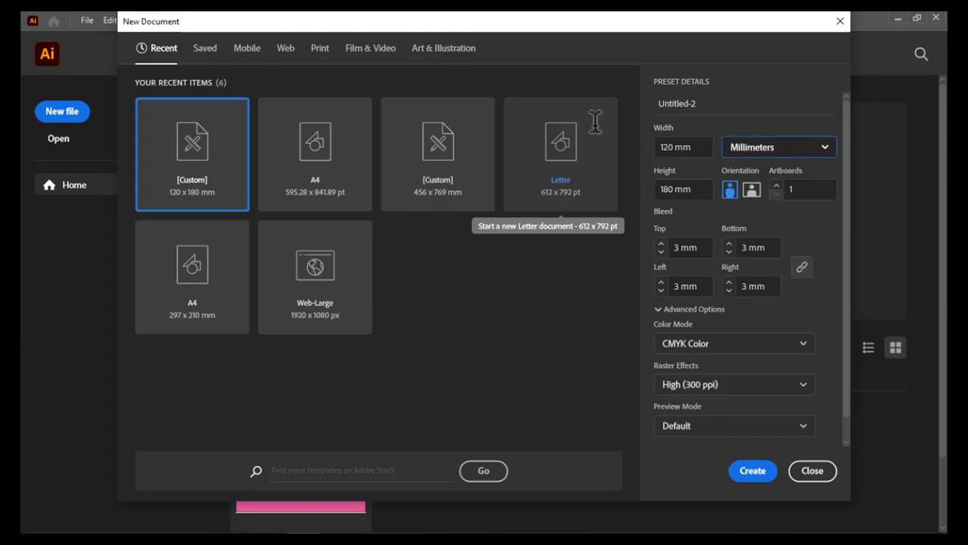
pyautogui.write('65')
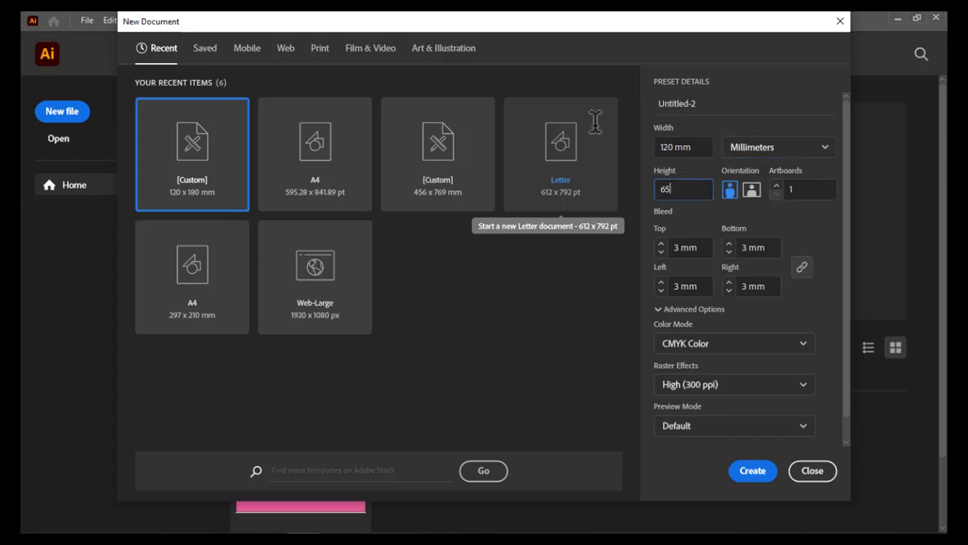
pyautogui.click(750, 480)
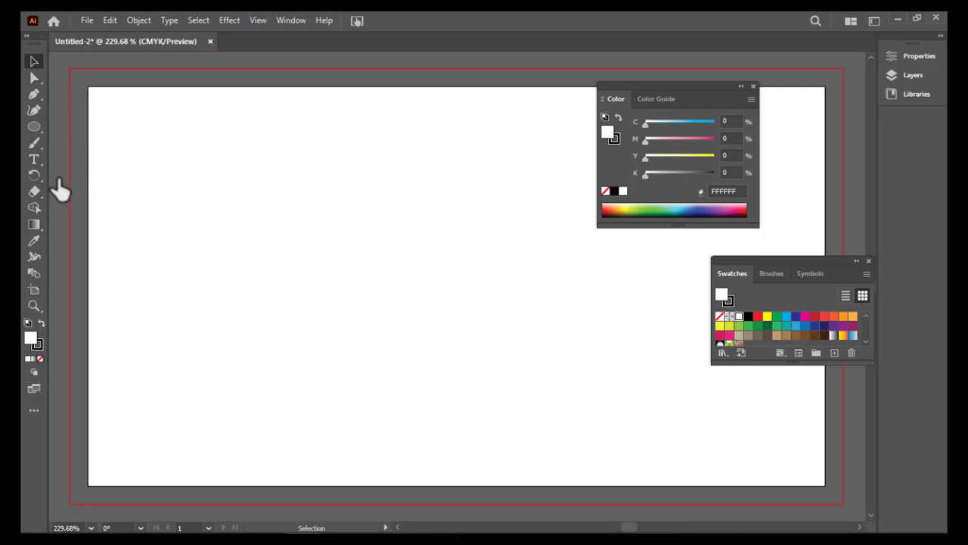
# Add a text box near the middle of the artboard reading "LABEL 2" with "QTY - 75,000" on the second line
pyautogui.click(33, 156)
pyautogui.moveTo(297, 220); pyautogui.dragTo(515, 317)
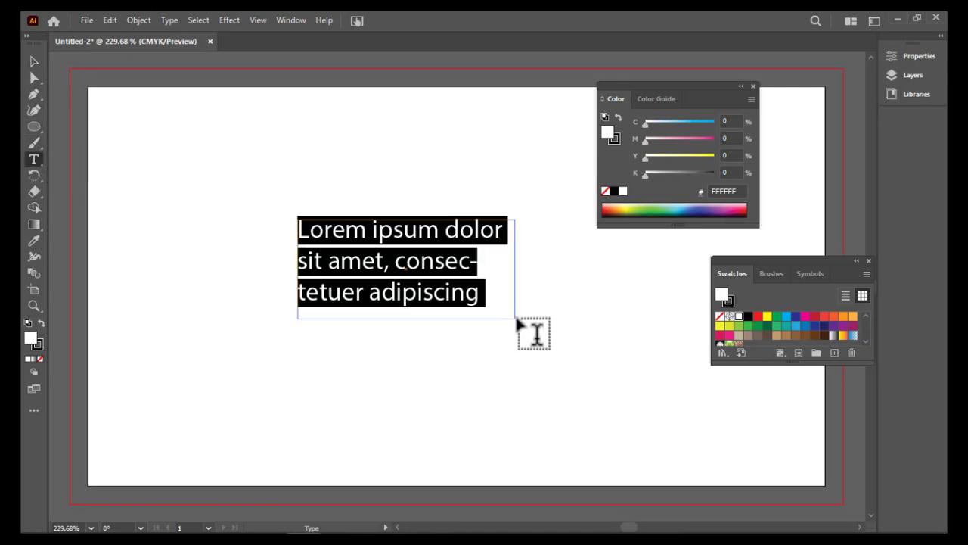
pyautogui.write('LABEL ')
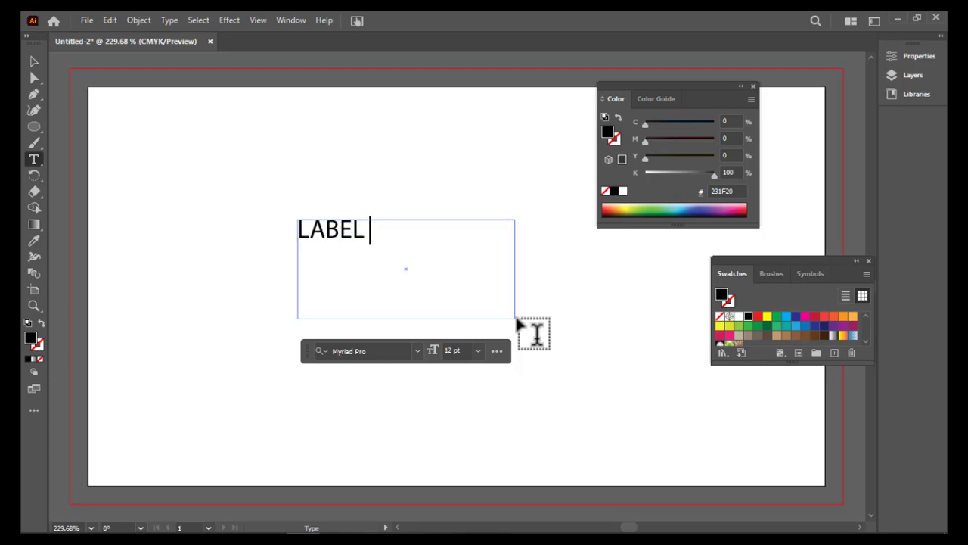
pyautogui.write('2')
pyautogui.press('Return')
pyautogui.write('QTY ')
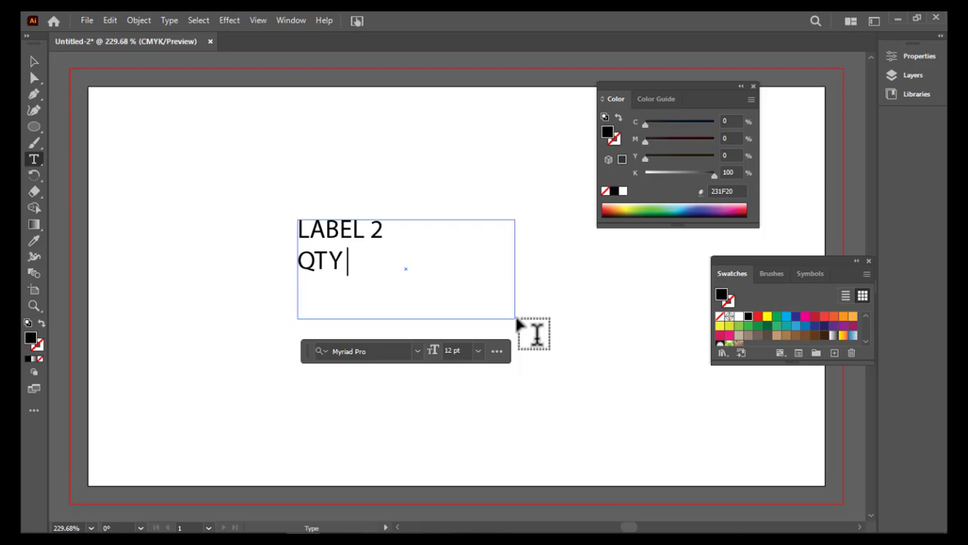
pyautogui.write('- 75,000')
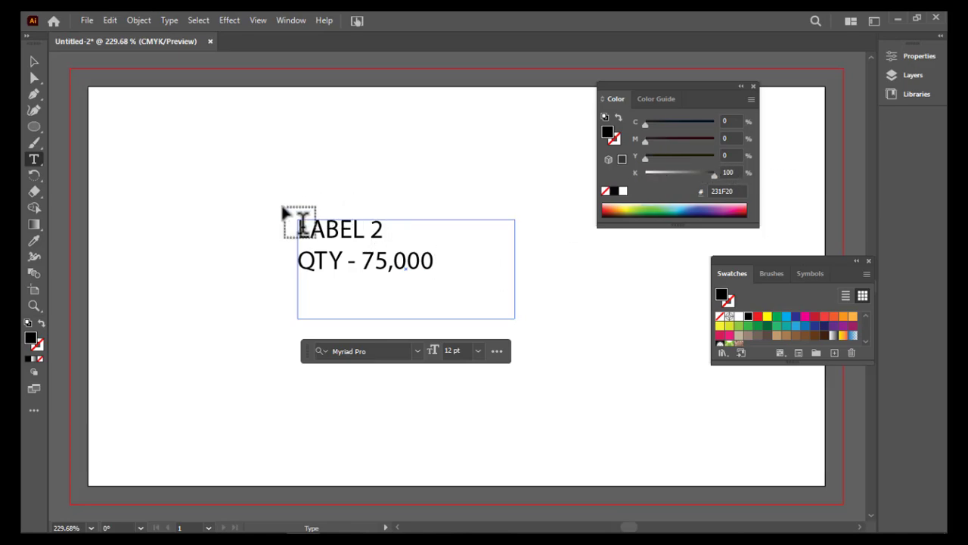
pyautogui.click(34, 62)
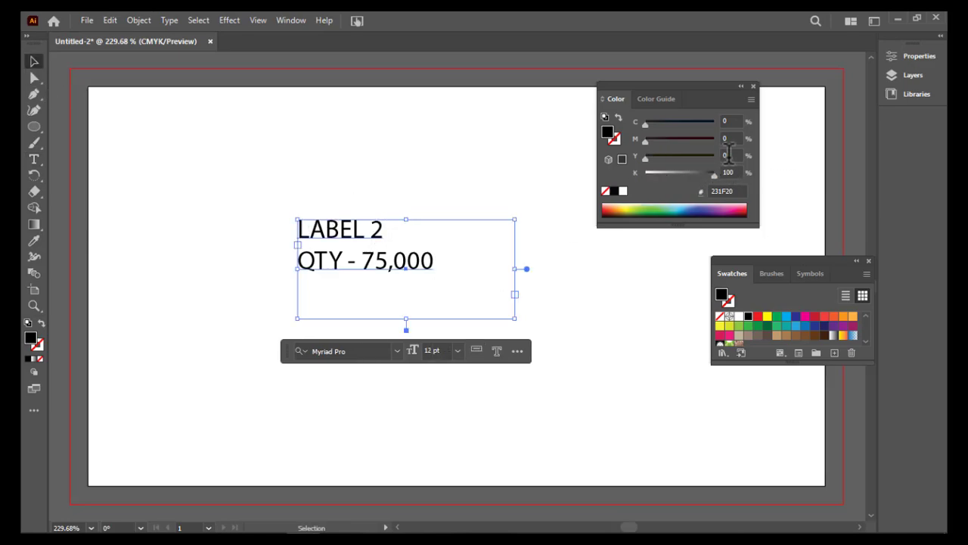
pyautogui.click(471, 294)
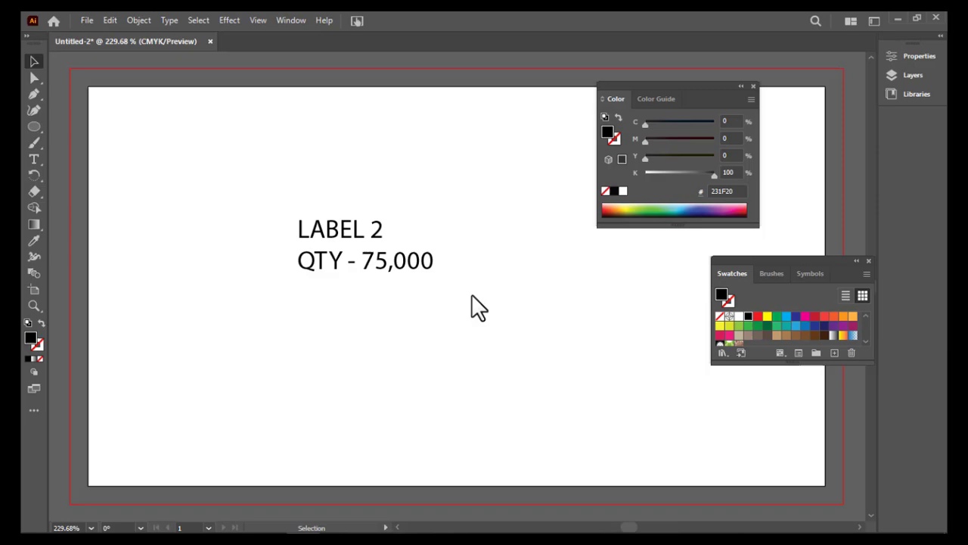
pyautogui.click(405, 265)
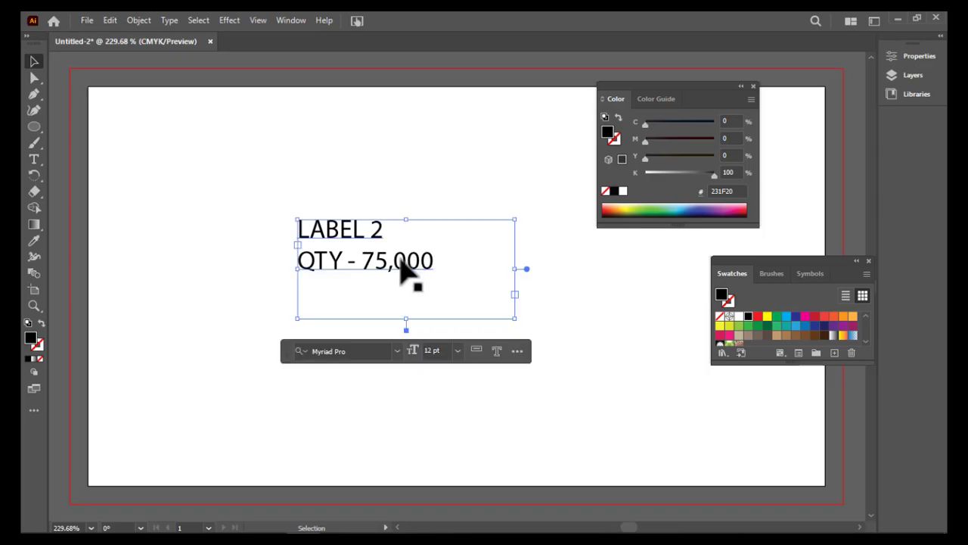
pyautogui.click(613, 139)
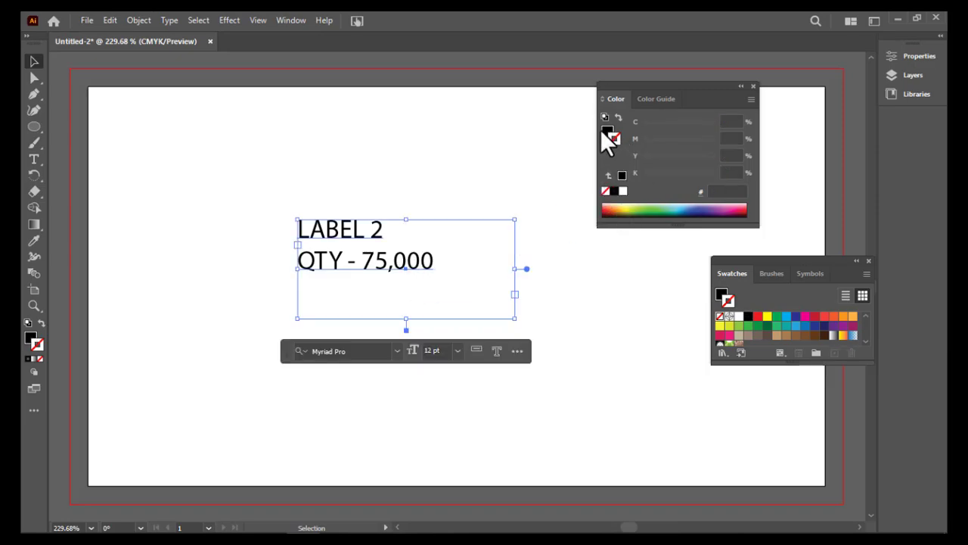
pyautogui.click(607, 131)
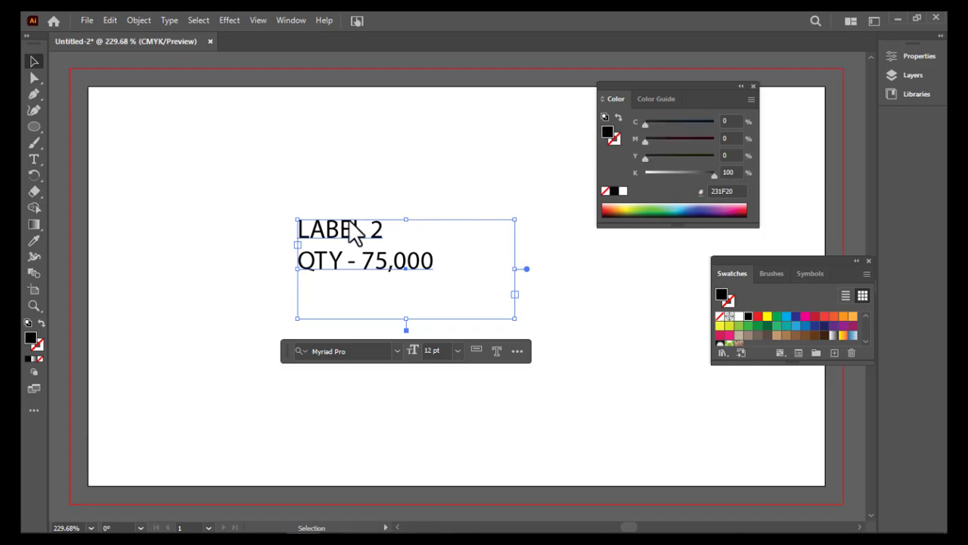
pyautogui.click(278, 205)
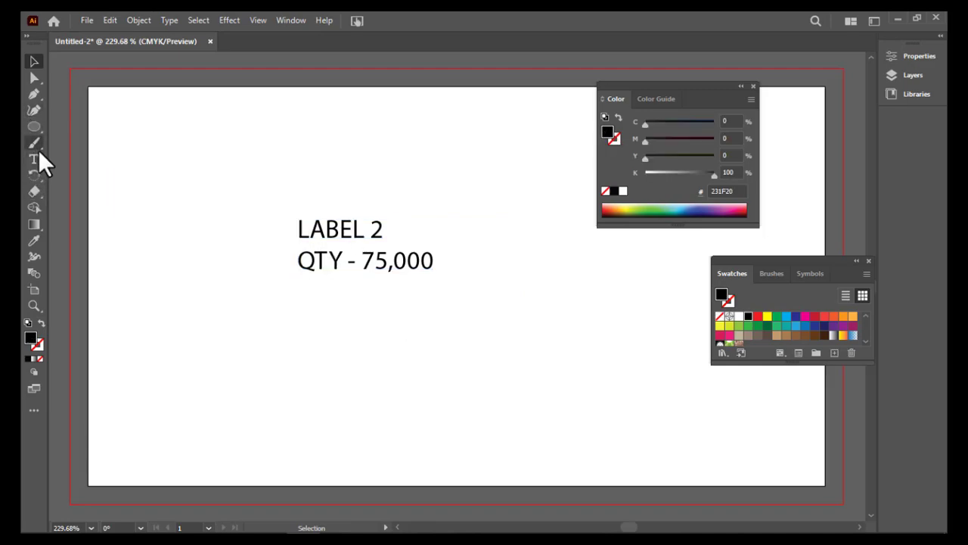
# Draw a large ellipse over the label text near the artboard's centre and fill it with light yellow, Y 38% and K 0%
pyautogui.click(35, 127)
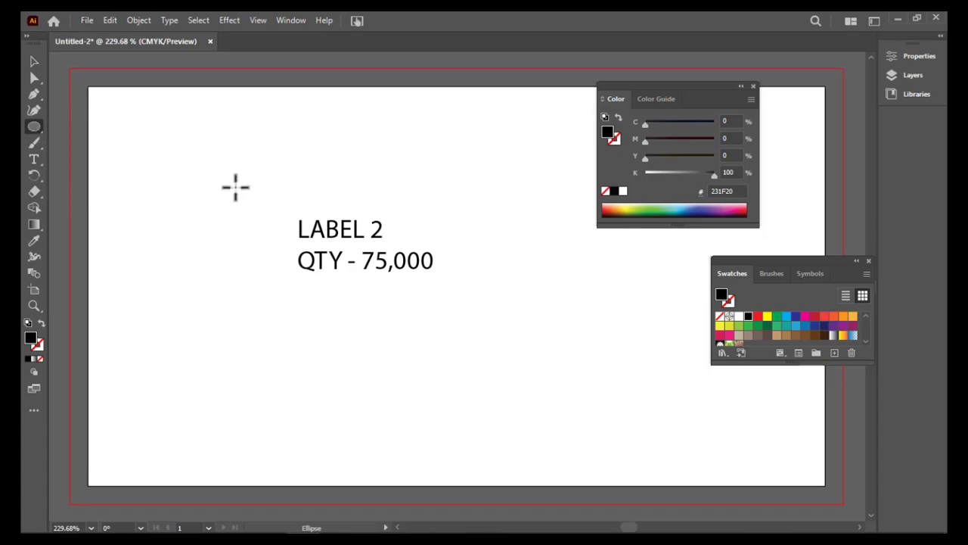
pyautogui.moveTo(235, 188); pyautogui.dragTo(588, 418)
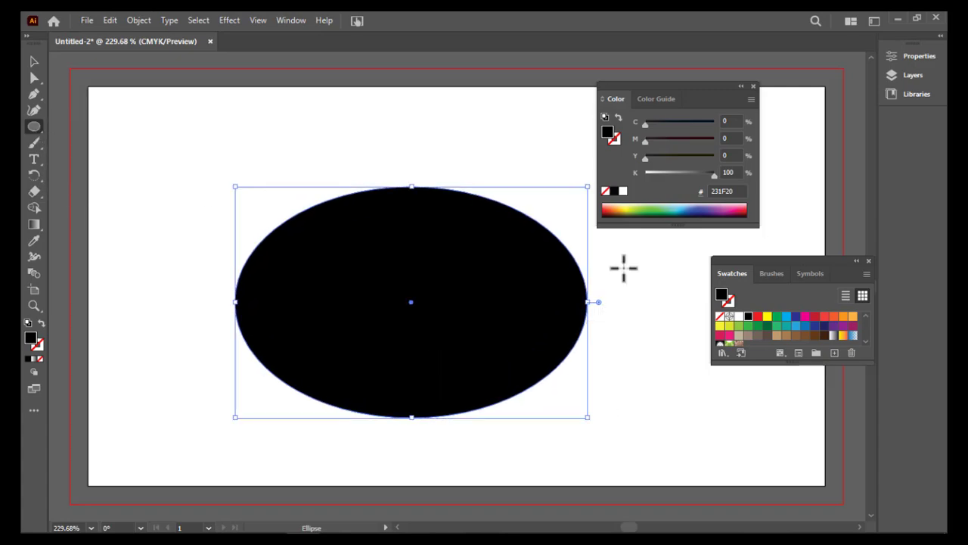
pyautogui.click(671, 159)
pyautogui.moveTo(712, 173); pyautogui.dragTo(626, 177)
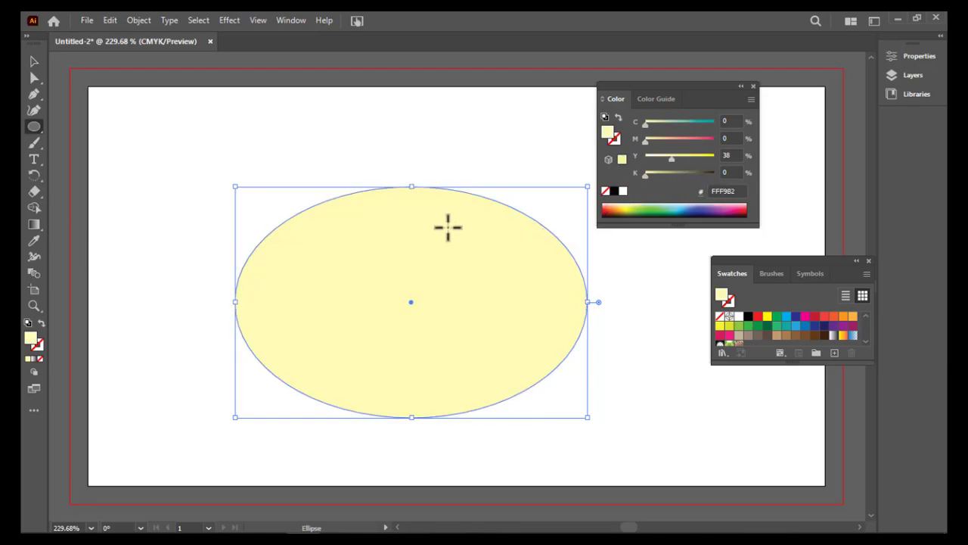
# Send the yellow ellipse behind the label text and move the text block to the middle of the ellipse
pyautogui.click(34, 61)
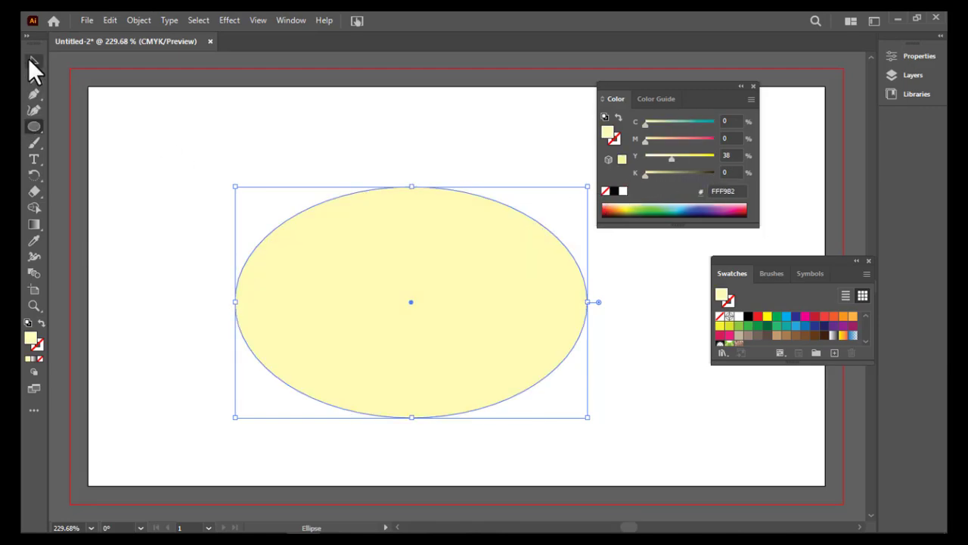
pyautogui.rightClick(502, 291)
pyautogui.moveTo(605, 469)
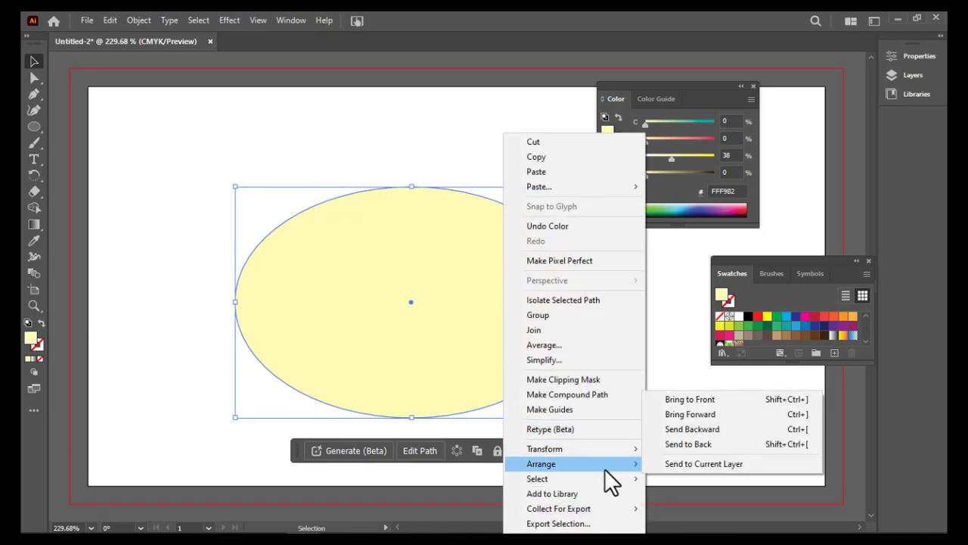
pyautogui.click(685, 444)
pyautogui.click(630, 393)
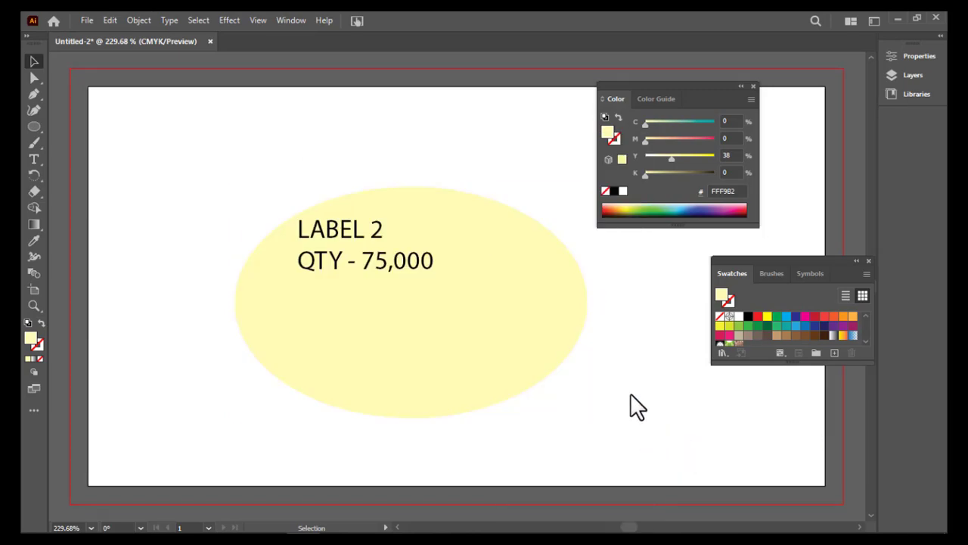
pyautogui.moveTo(371, 270); pyautogui.dragTo(432, 312)
# Save the artwork as "Yellow_label 75000" in Adobe PDF format with the Illustrator Default preset
pyautogui.click(86, 21)
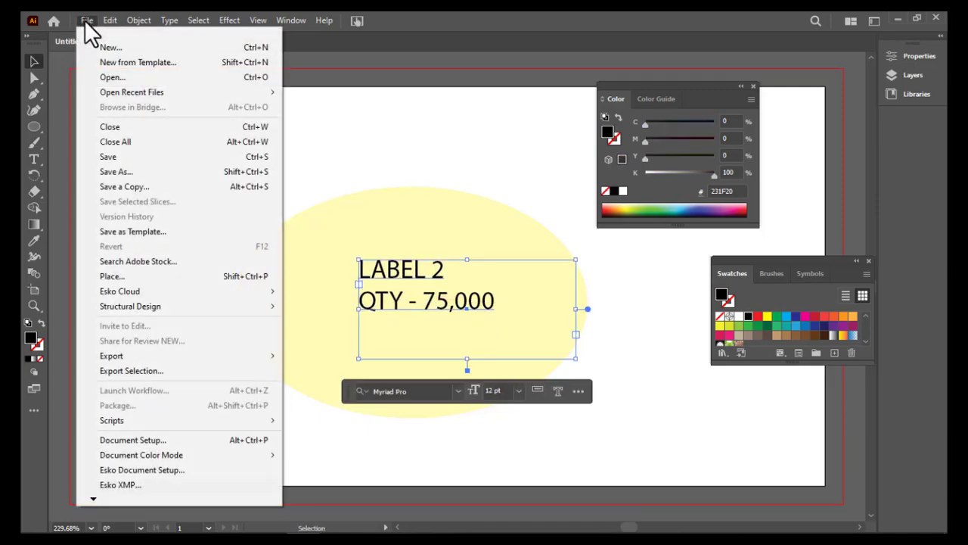
pyautogui.click(131, 175)
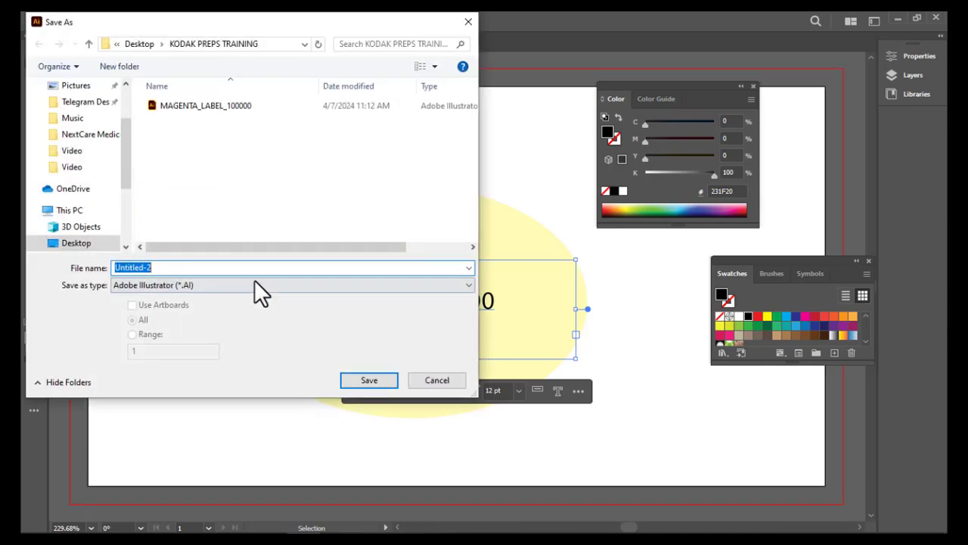
pyautogui.click(254, 281)
pyautogui.click(208, 307)
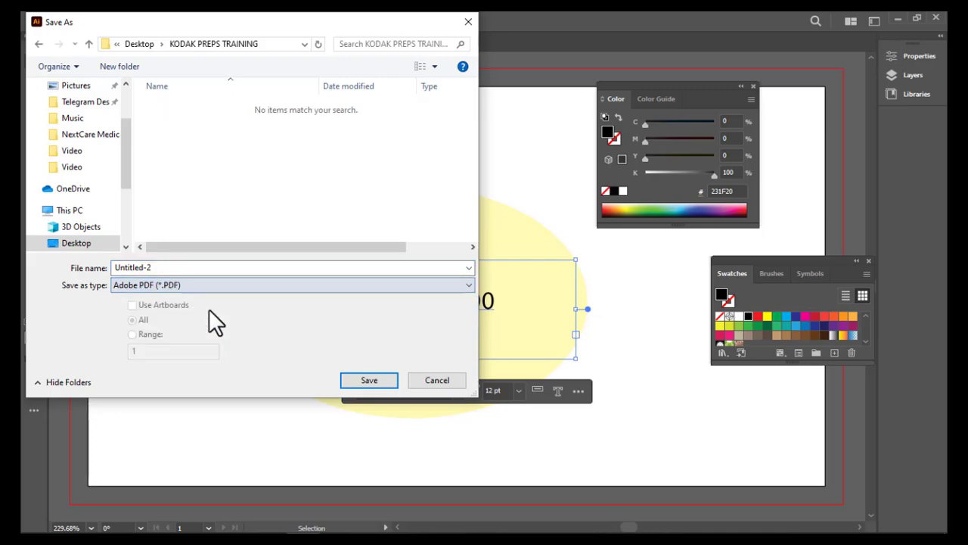
pyautogui.click(163, 267)
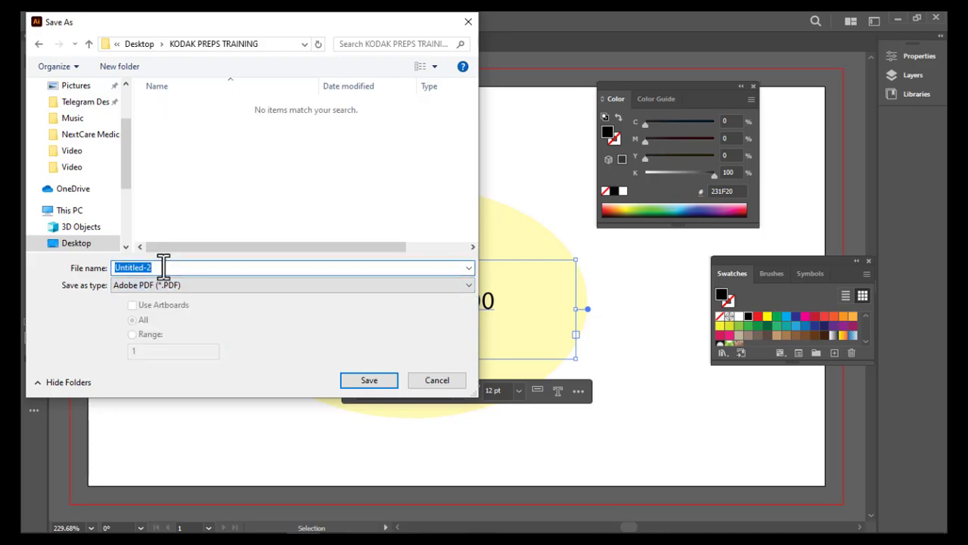
pyautogui.write('yE')
pyautogui.press('Return')
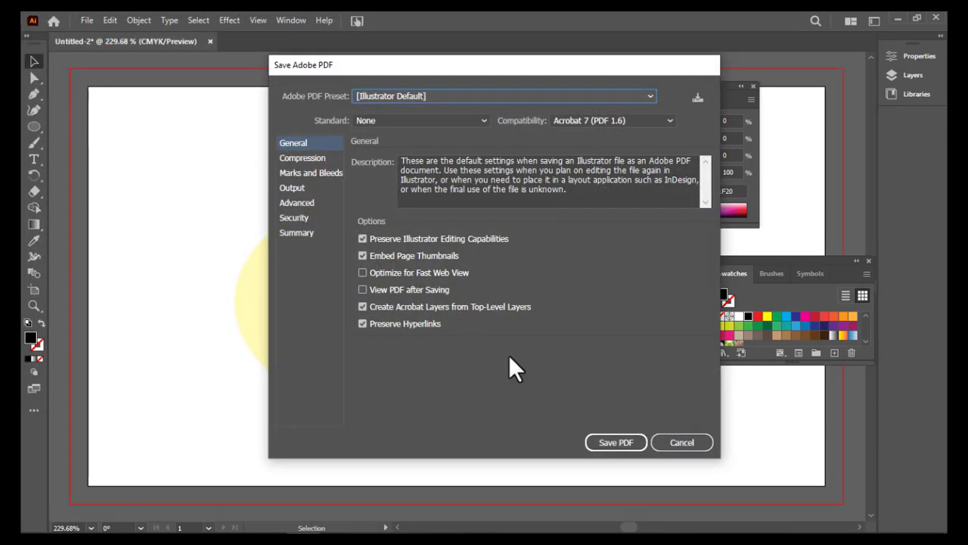
pyautogui.click(617, 438)
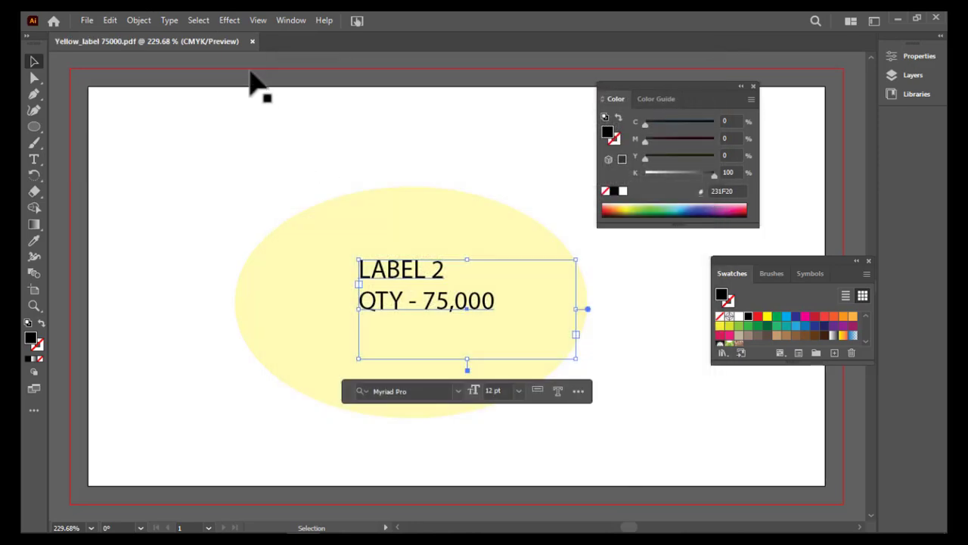
# Close the yellow label document and reopen MAGENTA_LABEL_100000.ai from the recent files
pyautogui.click(252, 40)
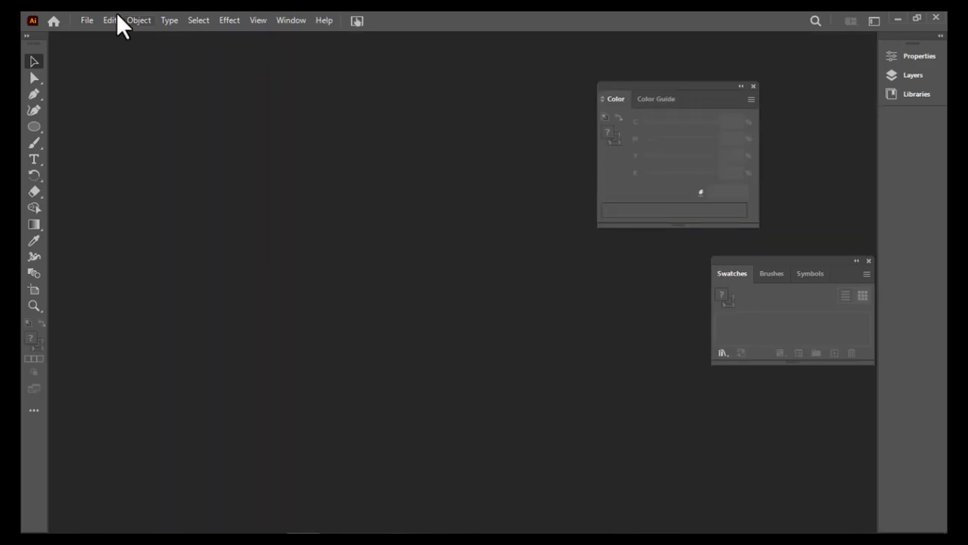
pyautogui.click(87, 21)
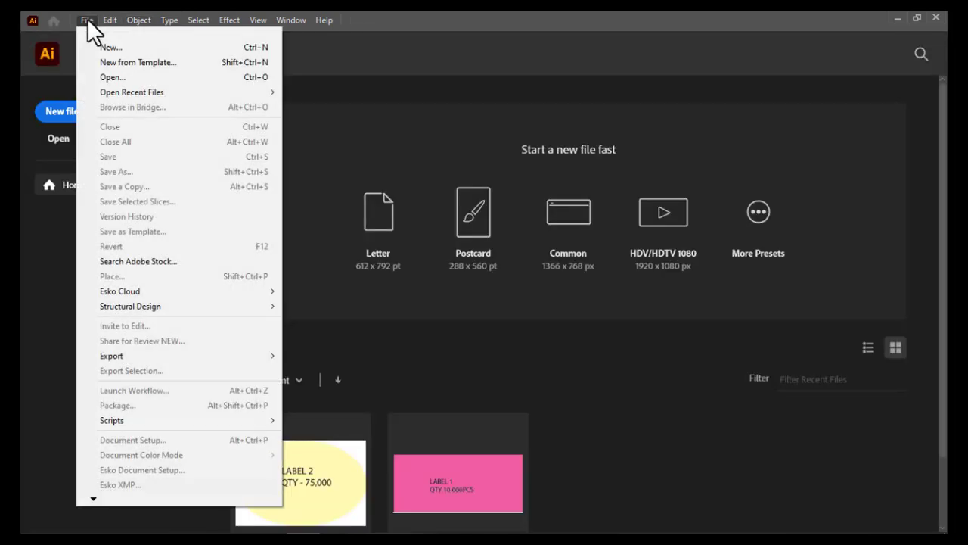
pyautogui.scroll(-2, 470, 459)
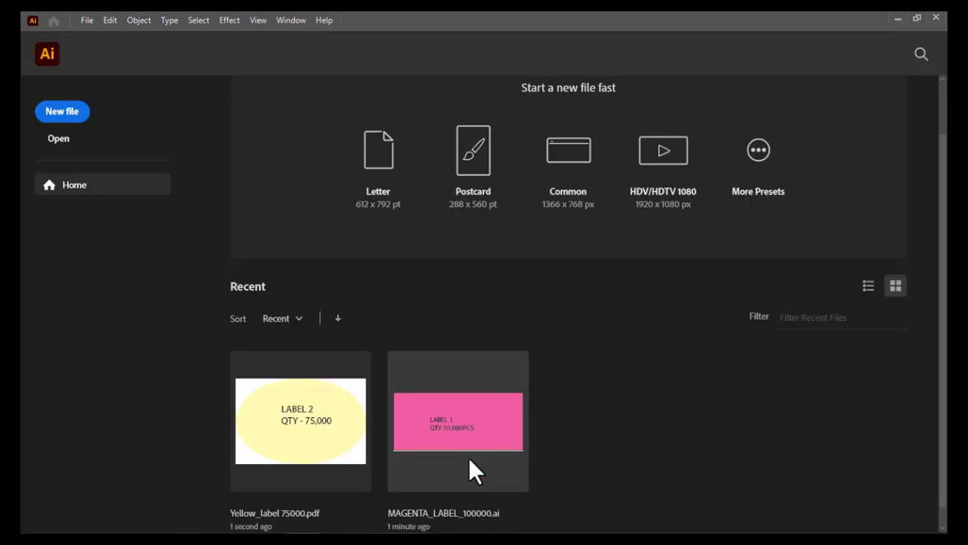
pyautogui.click(471, 470)
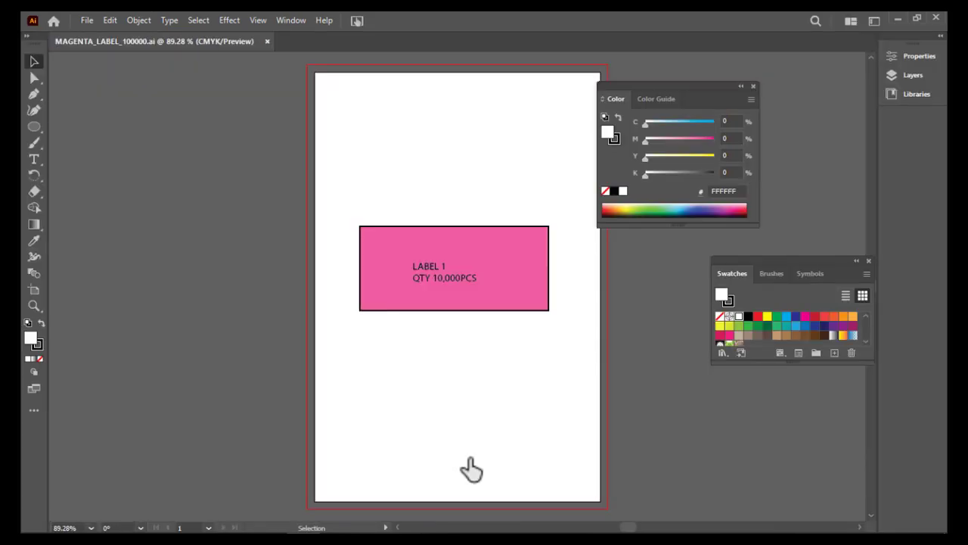
# Save the magenta label as MAGENTA_LABEL_100000 in Adobe PDF format with the Illustrator Default preset and close it
pyautogui.click(87, 21)
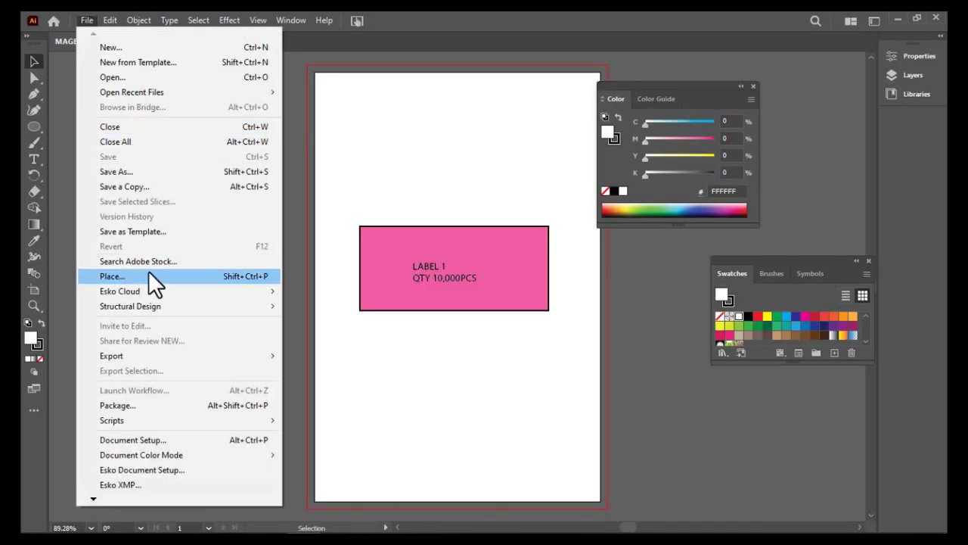
pyautogui.click(160, 173)
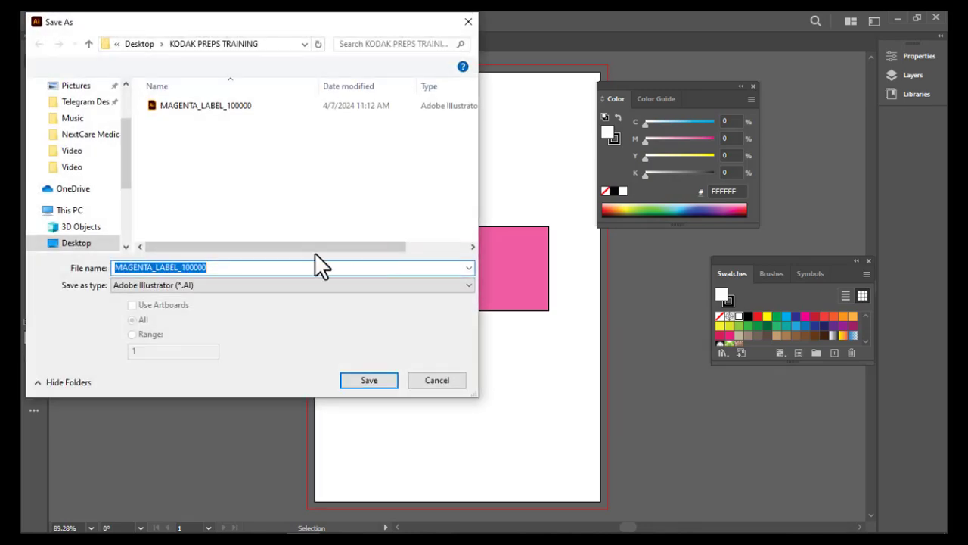
pyautogui.click(269, 287)
pyautogui.click(238, 308)
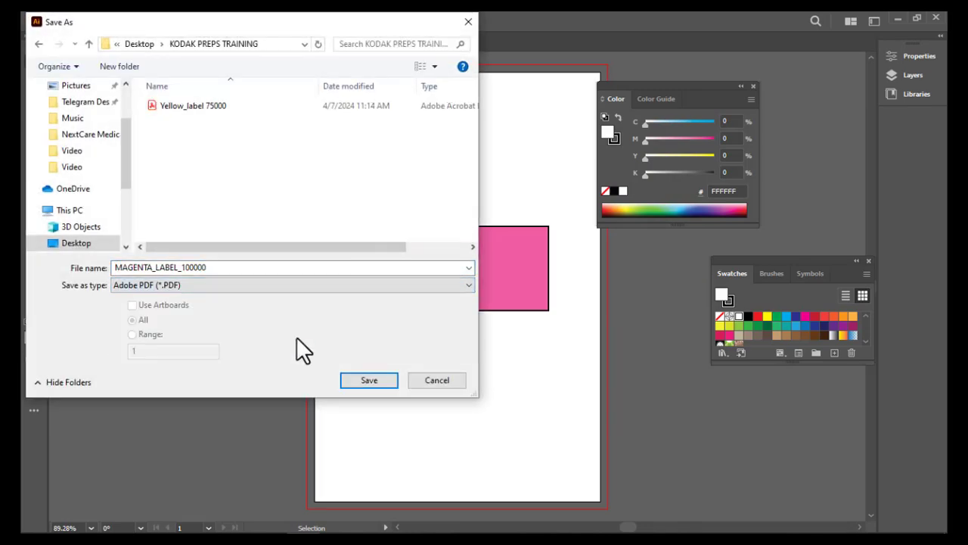
pyautogui.click(366, 380)
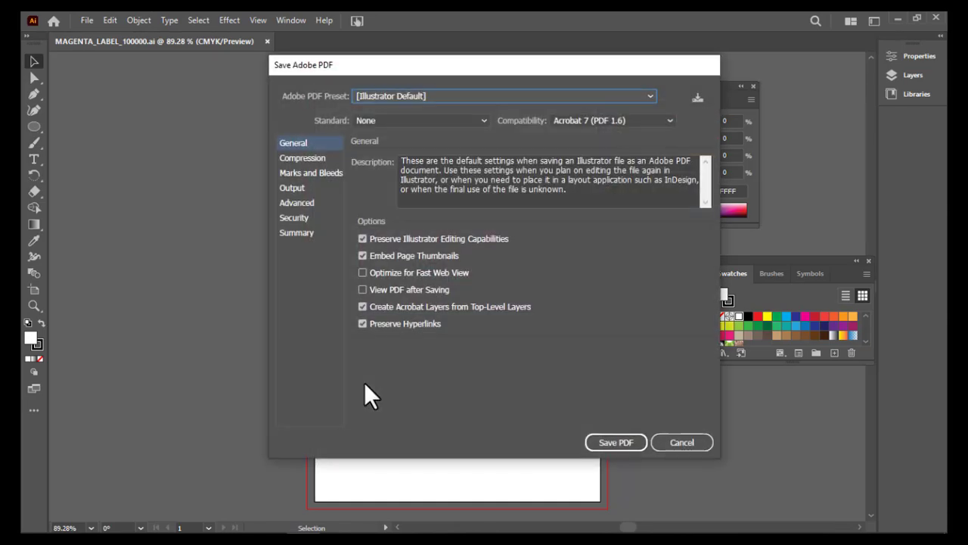
pyautogui.click(618, 442)
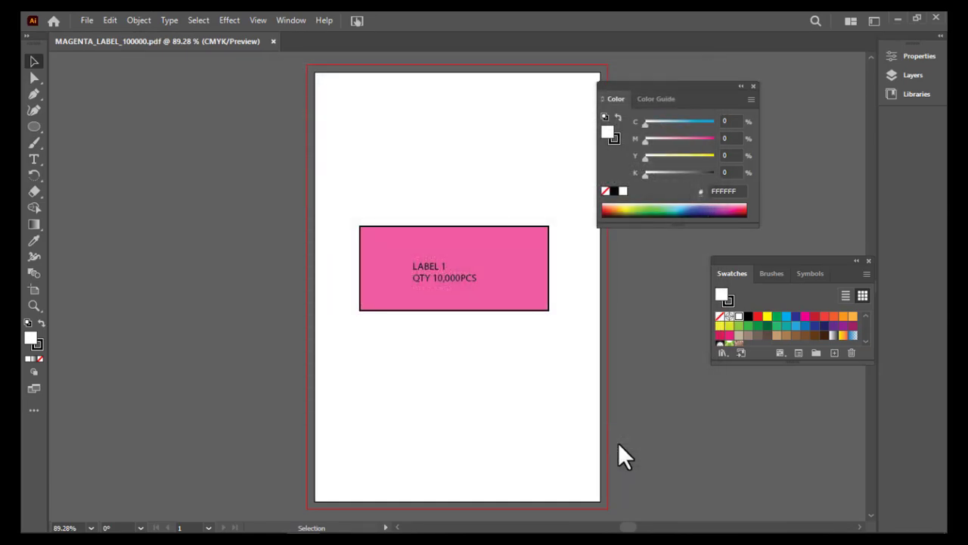
pyautogui.click(273, 41)
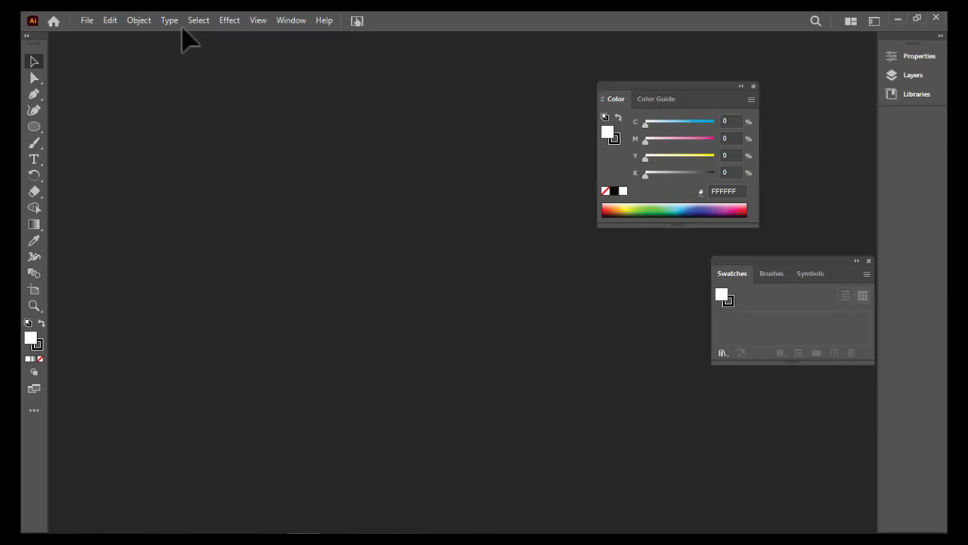
# Create a new 50 x 85 mm CMYK document with 3 mm bleed on all sides
pyautogui.click(87, 20)
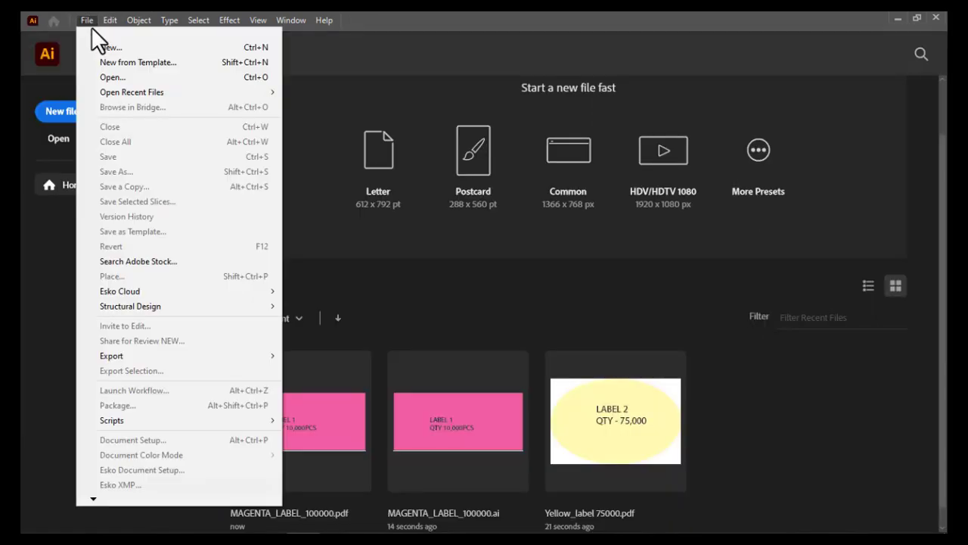
pyautogui.click(111, 45)
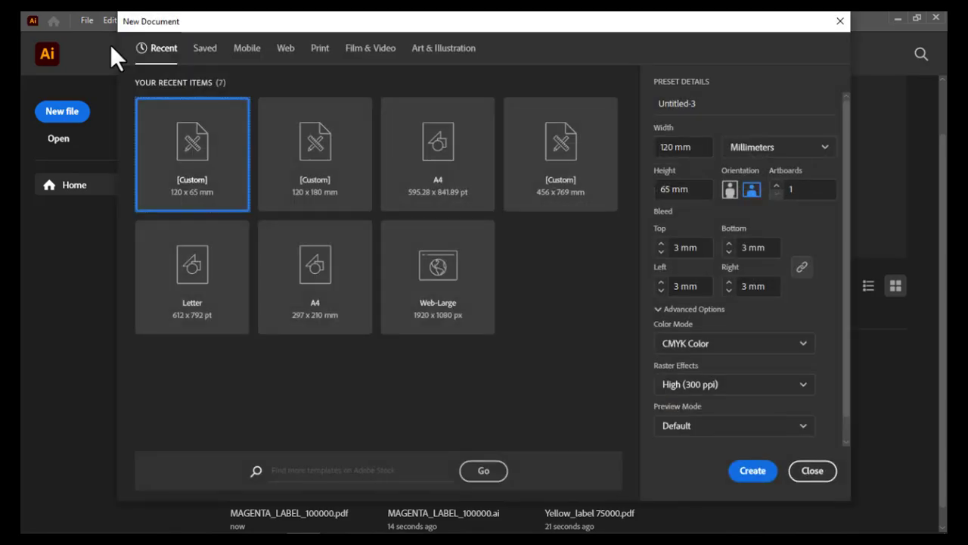
pyautogui.click(682, 147)
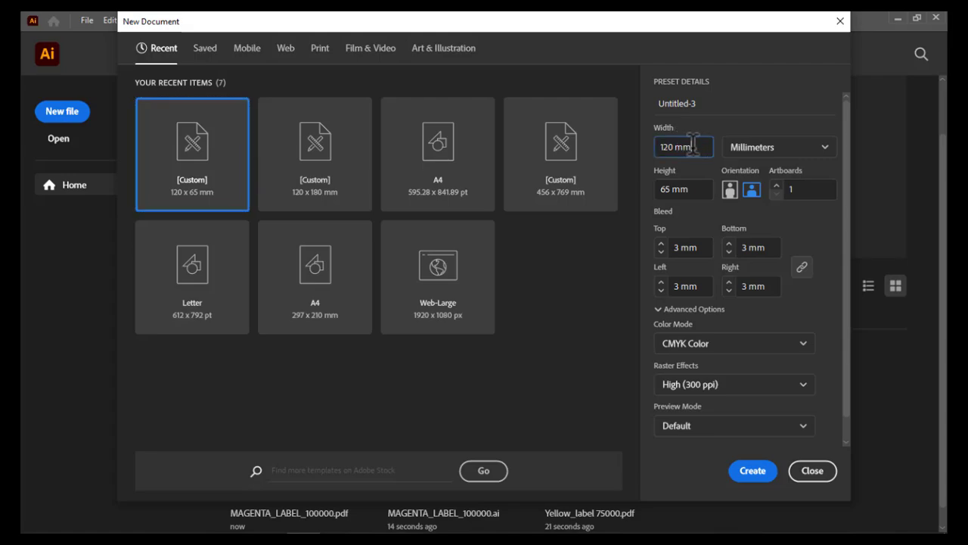
pyautogui.moveTo(700, 147); pyautogui.dragTo(655, 145)
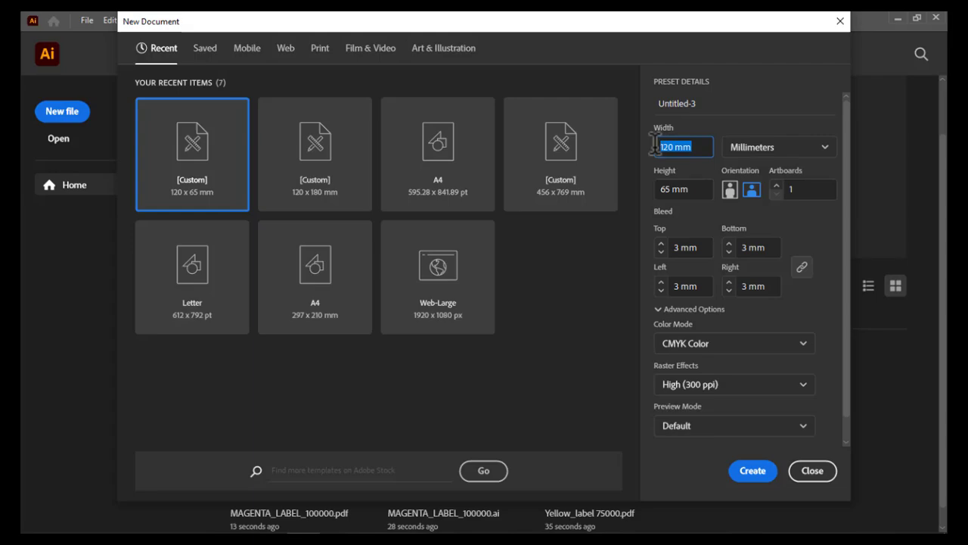
pyautogui.write('50')
pyautogui.press('Tab')
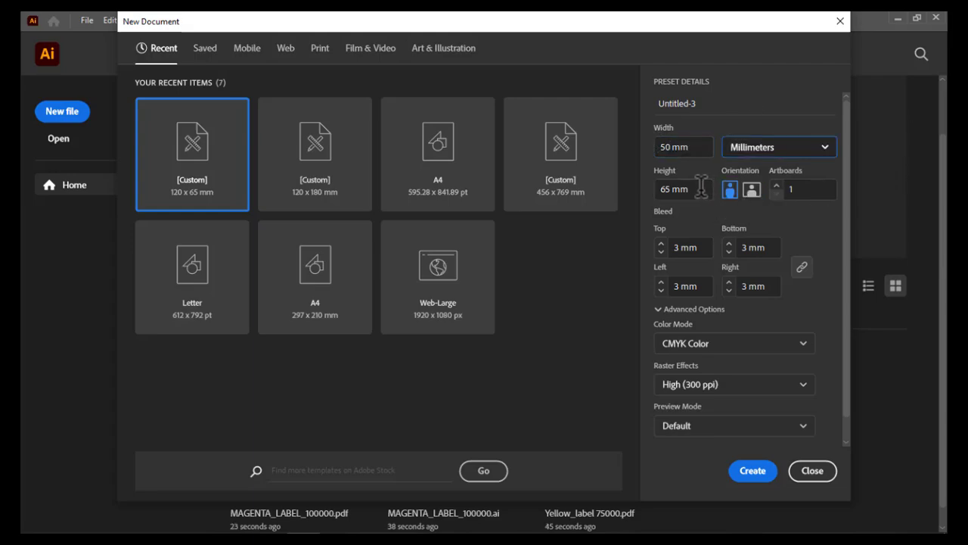
pyautogui.moveTo(702, 187); pyautogui.dragTo(638, 180)
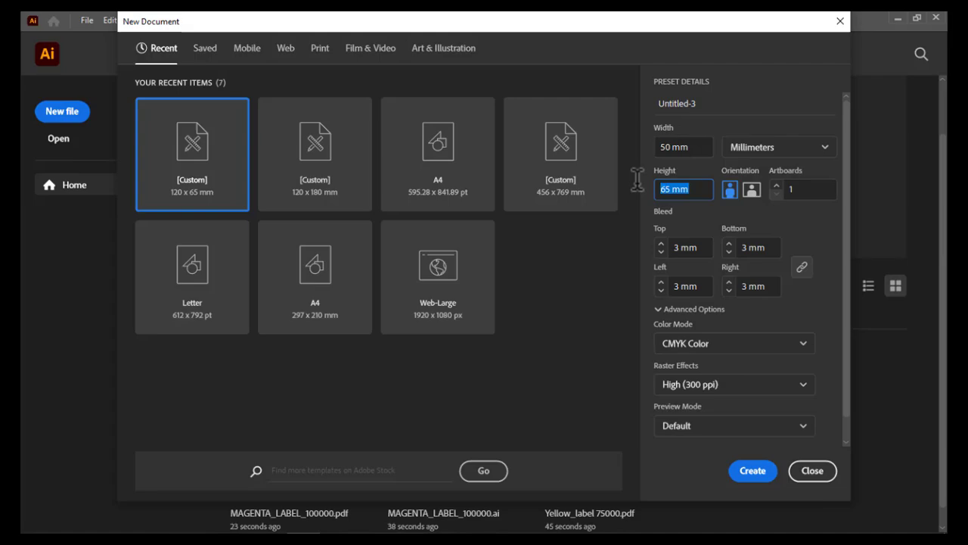
pyautogui.write('85')
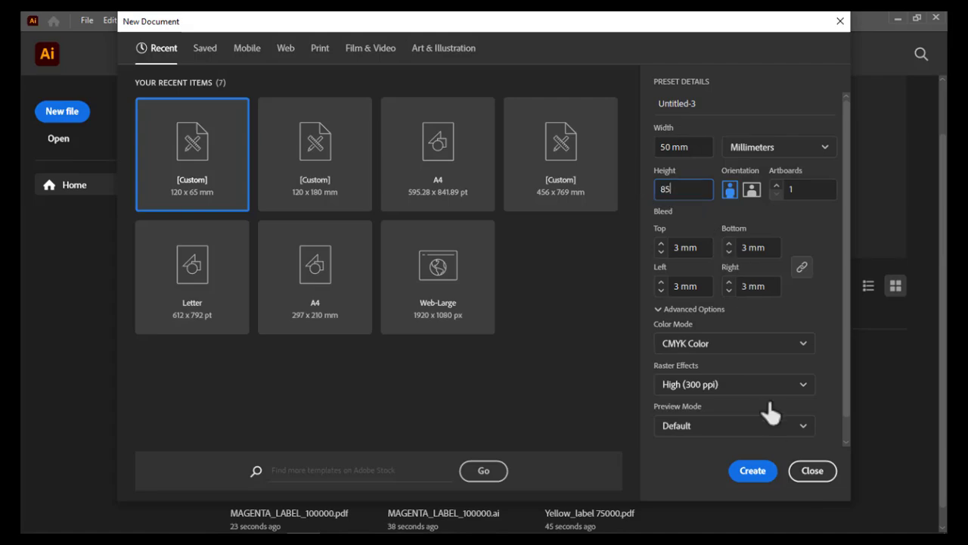
pyautogui.click(759, 482)
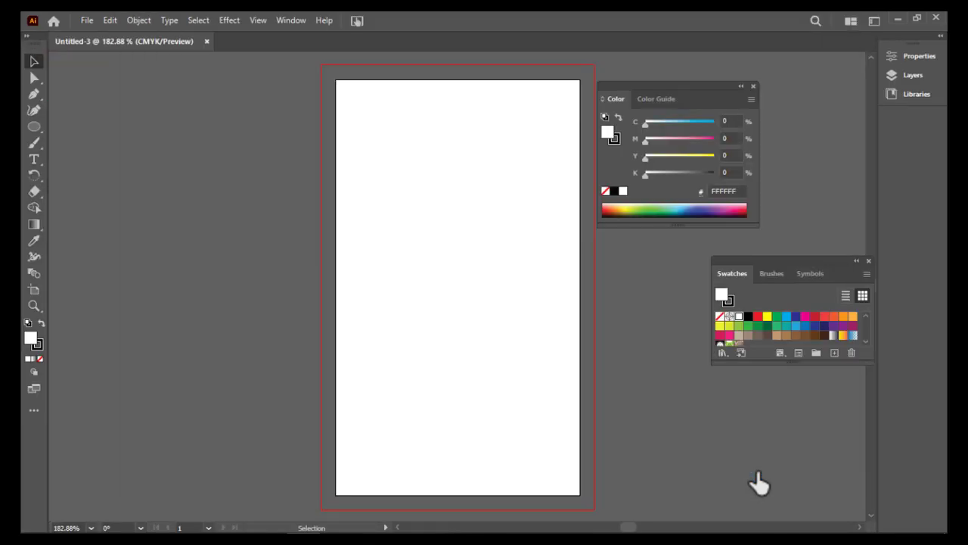
# Draw a square near the artboard's centre, fill it with 49% cyan and deselect it
pyautogui.click(36, 129)
pyautogui.click(97, 126)
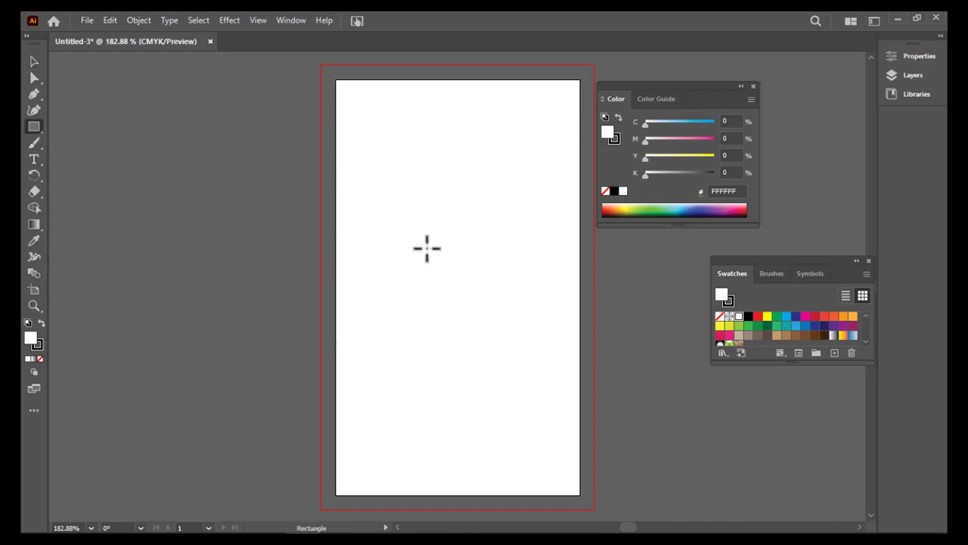
pyautogui.moveTo(400, 235); pyautogui.dragTo(535, 370)
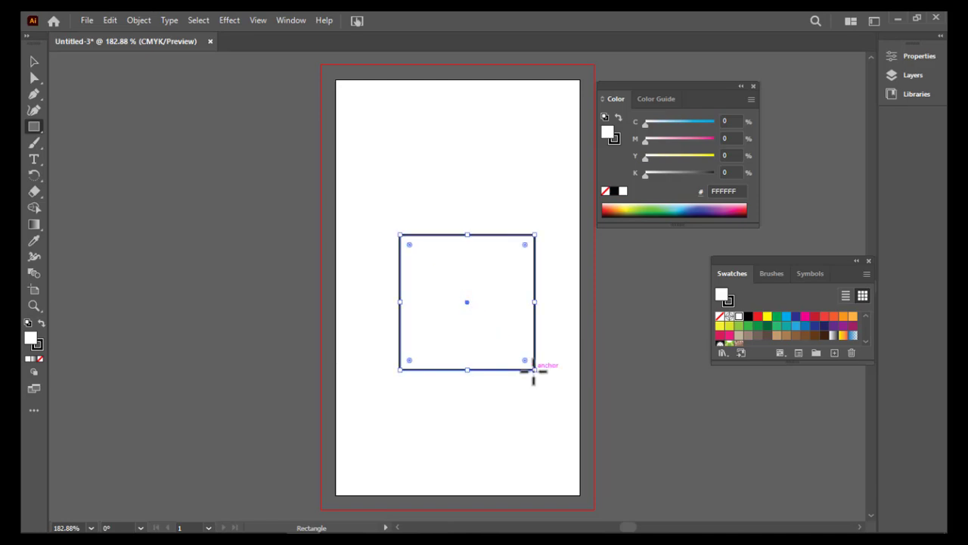
pyautogui.click(678, 123)
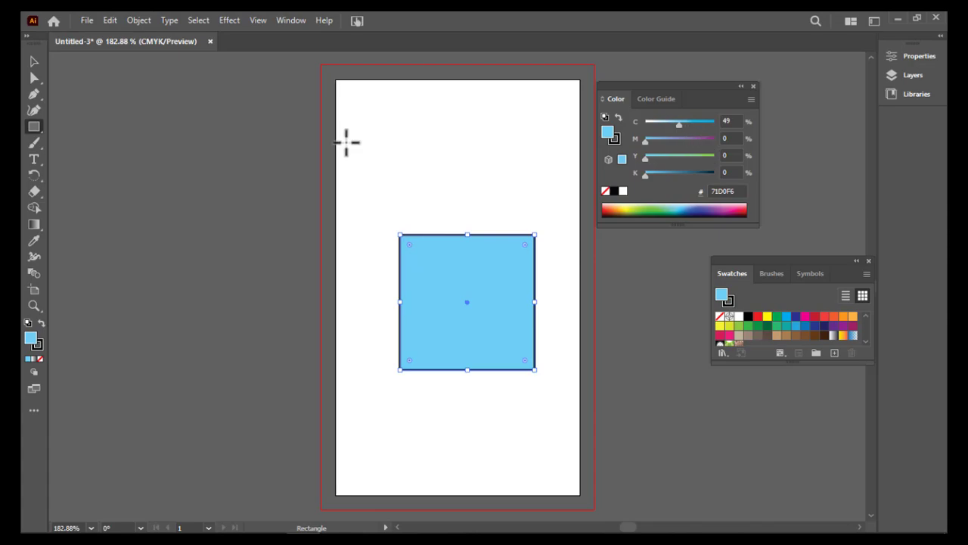
pyautogui.click(31, 55)
pyautogui.click(108, 198)
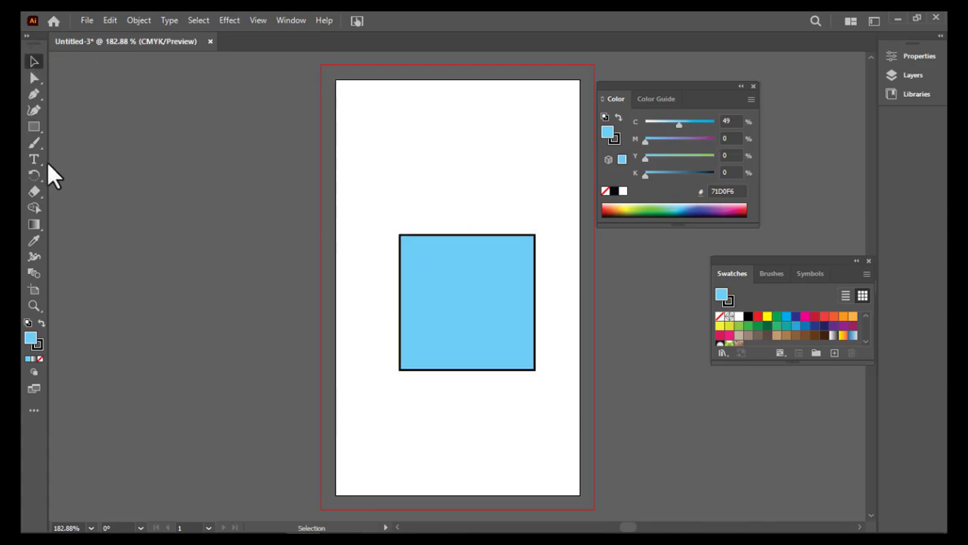
# Add a text box inside the blue square reading LABEL on the first line and 38000 on the second
pyautogui.click(33, 159)
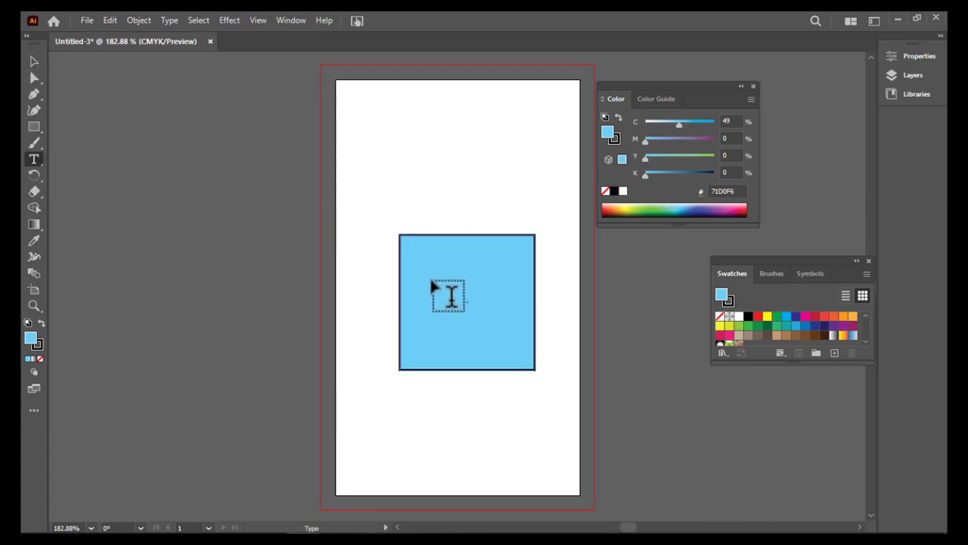
pyautogui.moveTo(442, 292); pyautogui.dragTo(505, 348)
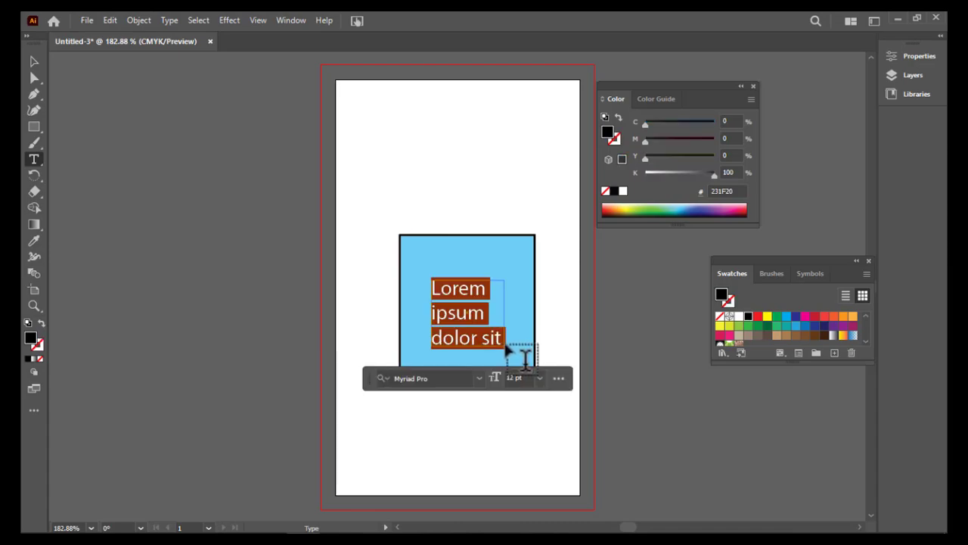
pyautogui.write('LABEL ')
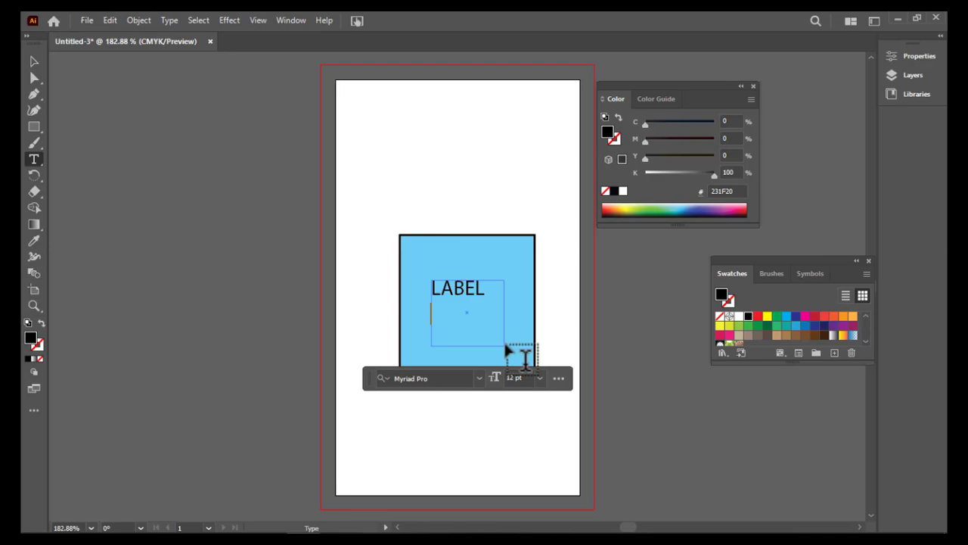
pyautogui.write('38000')
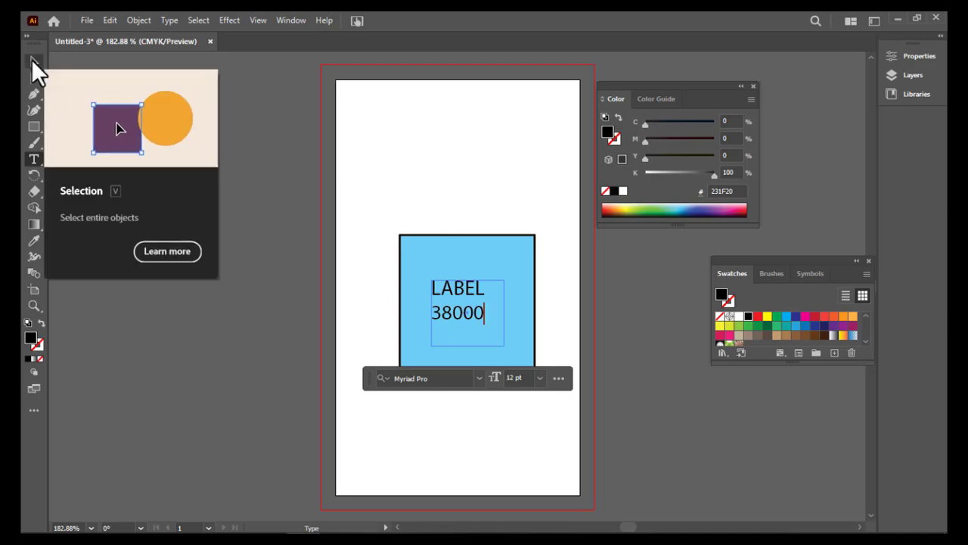
# Save the label as CYAN LABEL 38000 in Adobe PDF format with the Illustrator Default preset
pyautogui.click(88, 19)
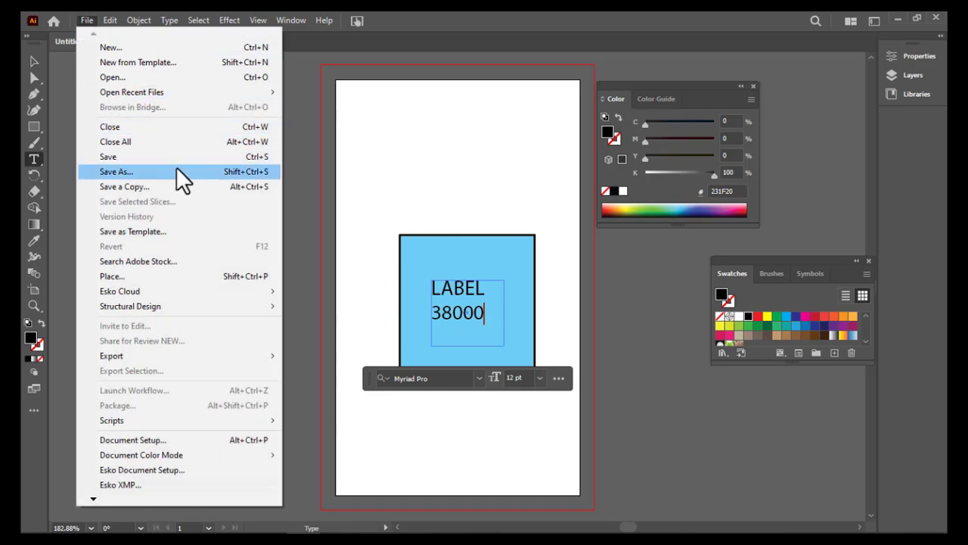
pyautogui.click(174, 171)
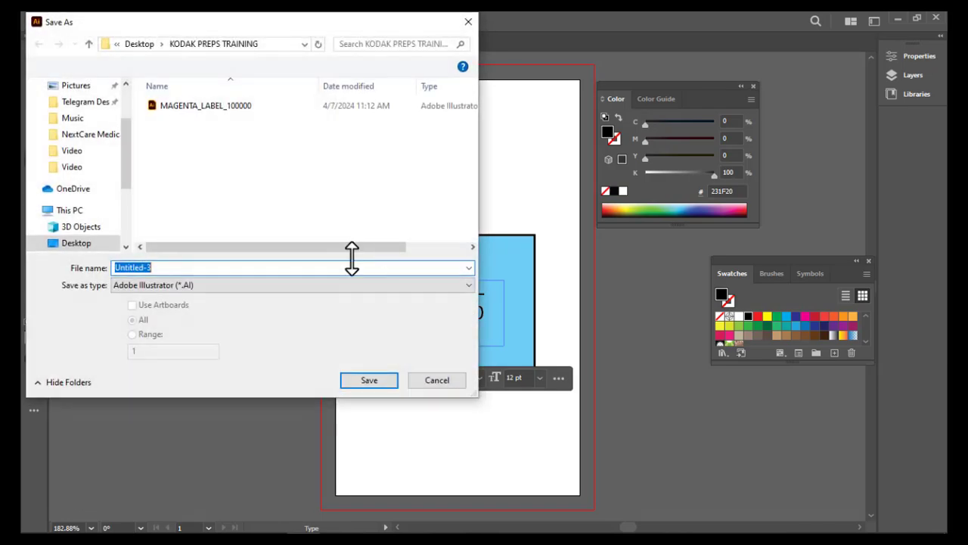
pyautogui.click(219, 292)
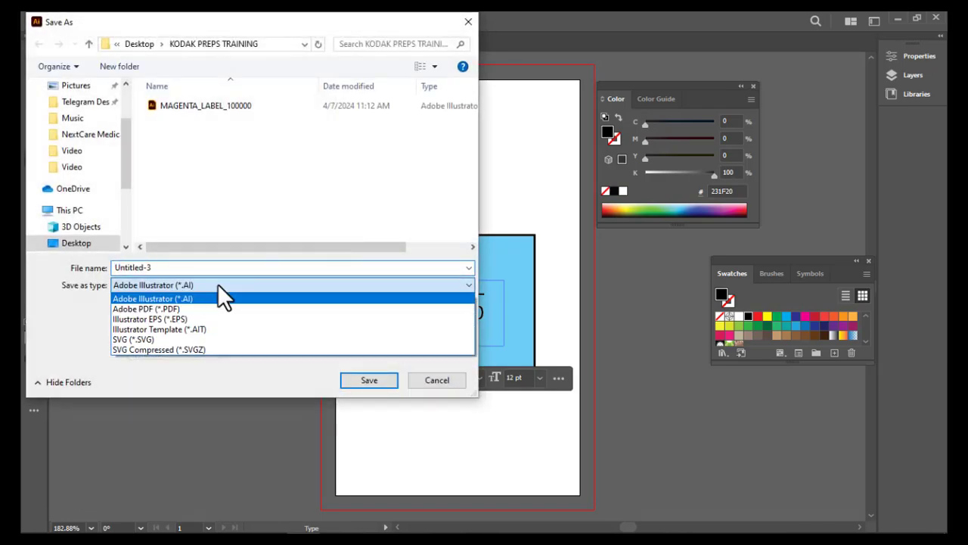
pyautogui.click(193, 307)
pyautogui.click(166, 265)
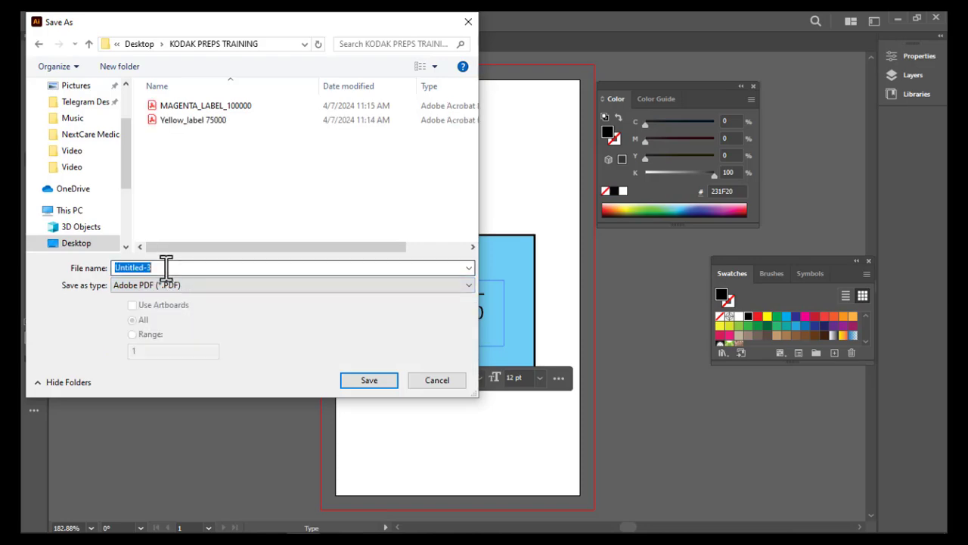
pyautogui.write('CYAN ')
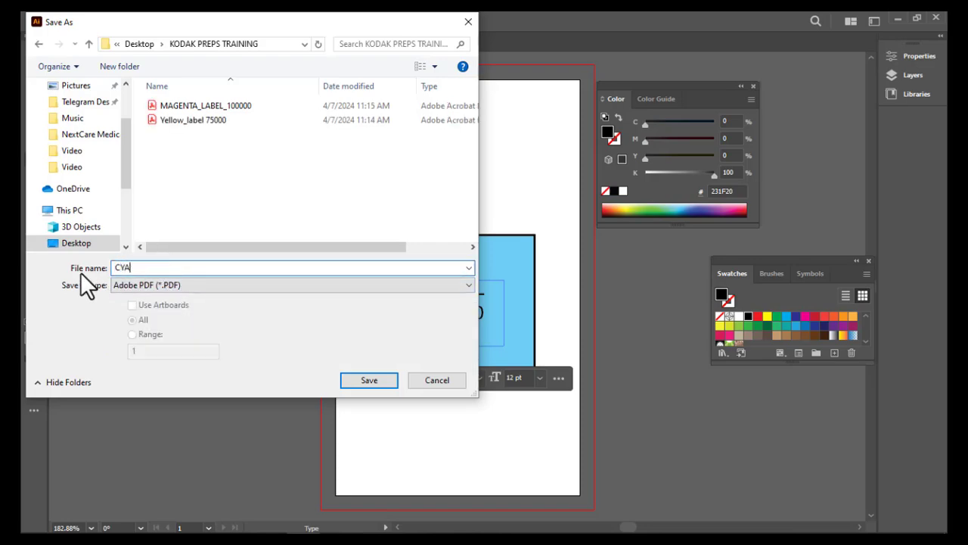
pyautogui.write('LABEL 38000')
pyautogui.press('Return')
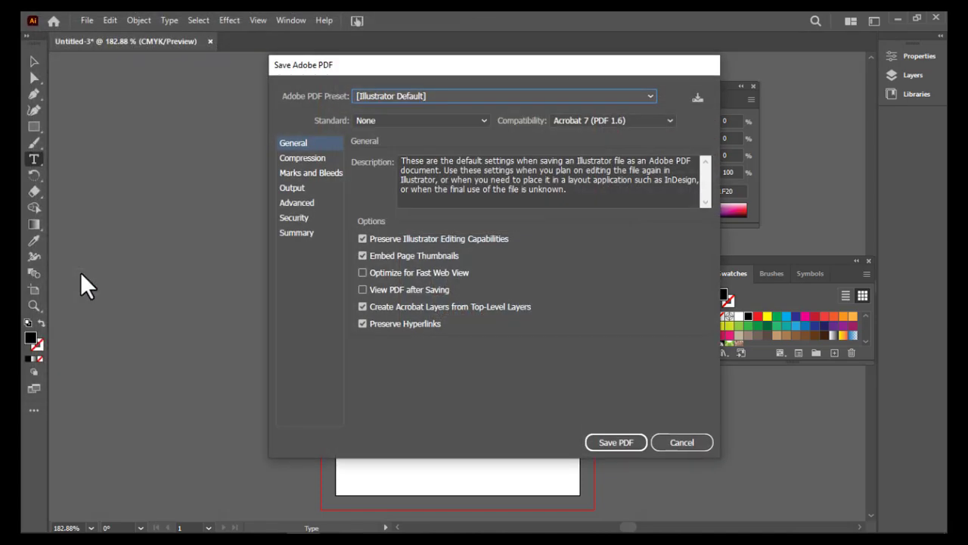
pyautogui.click(632, 442)
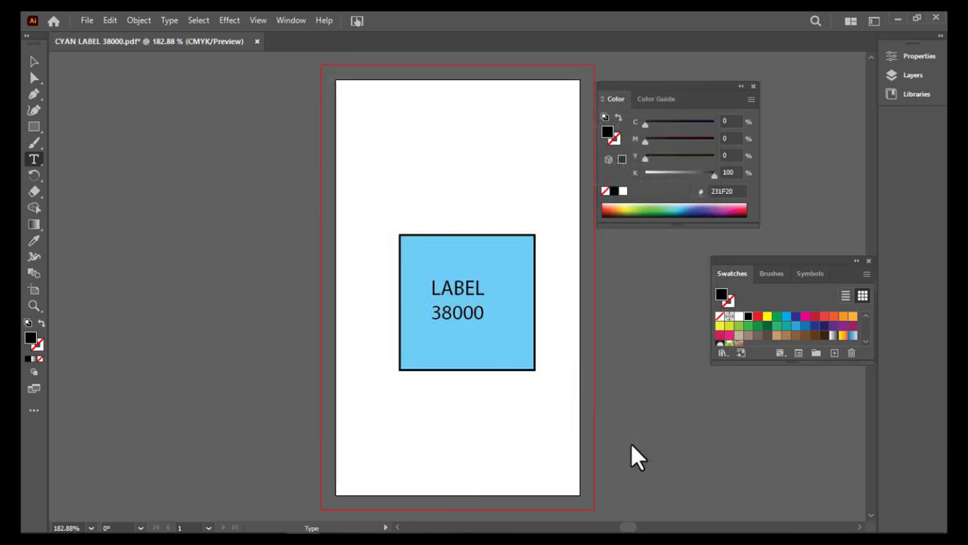
# Close the cyan label document without saving further changes and quit Illustrator
pyautogui.click(257, 41)
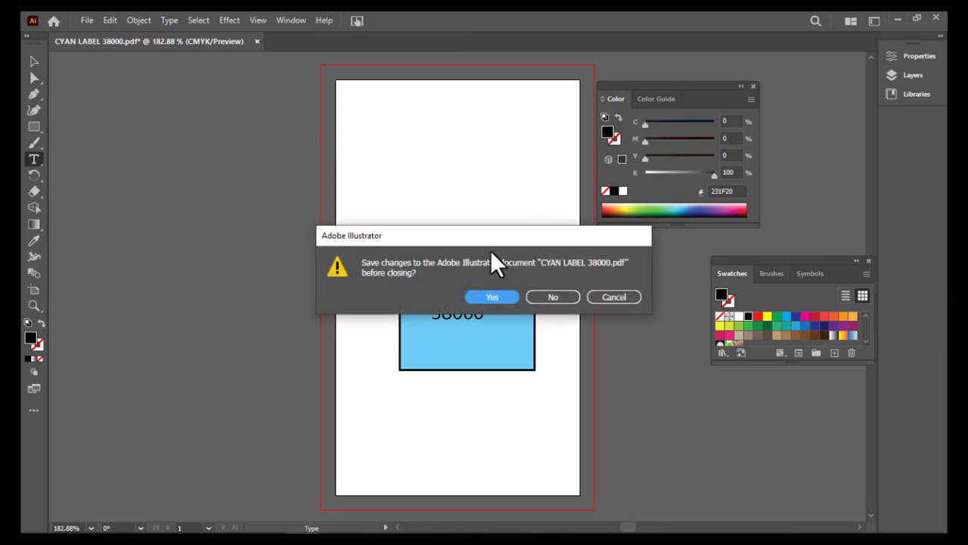
pyautogui.click(558, 299)
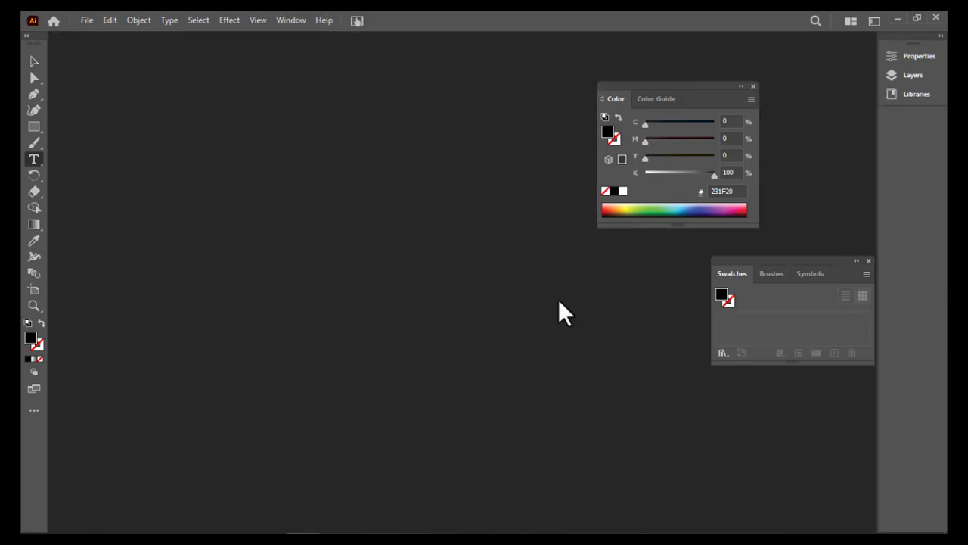
pyautogui.click(935, 18)
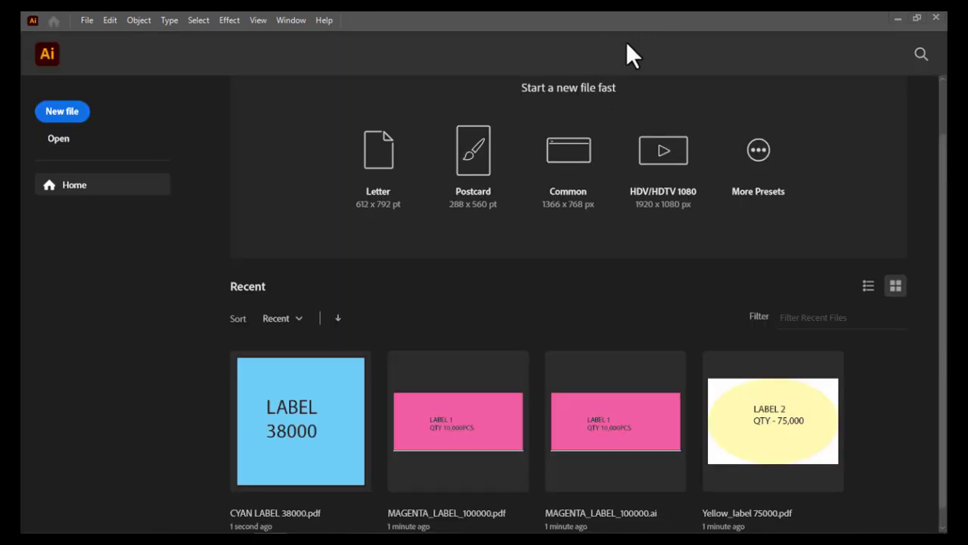
pyautogui.click(936, 18)
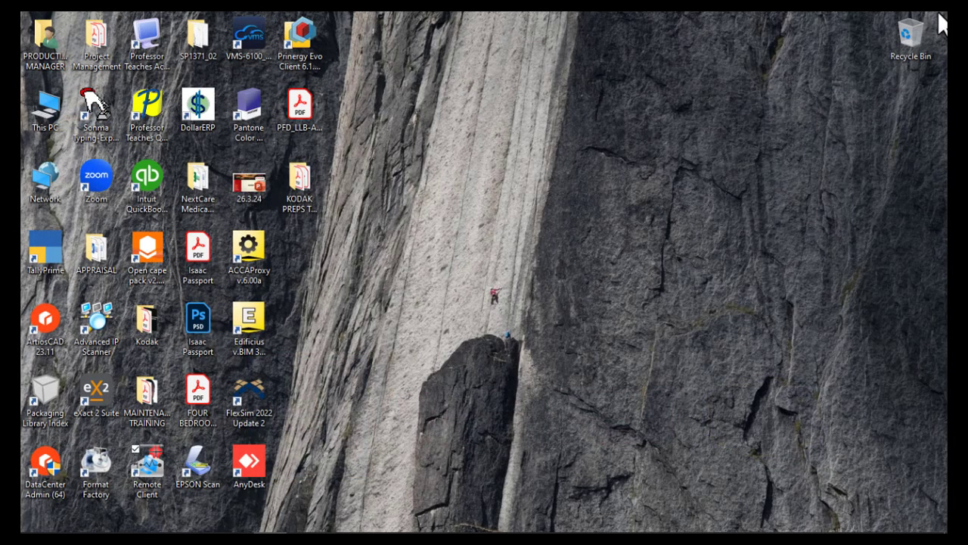
# Find and launch Preps 9
pyautogui.press('super')
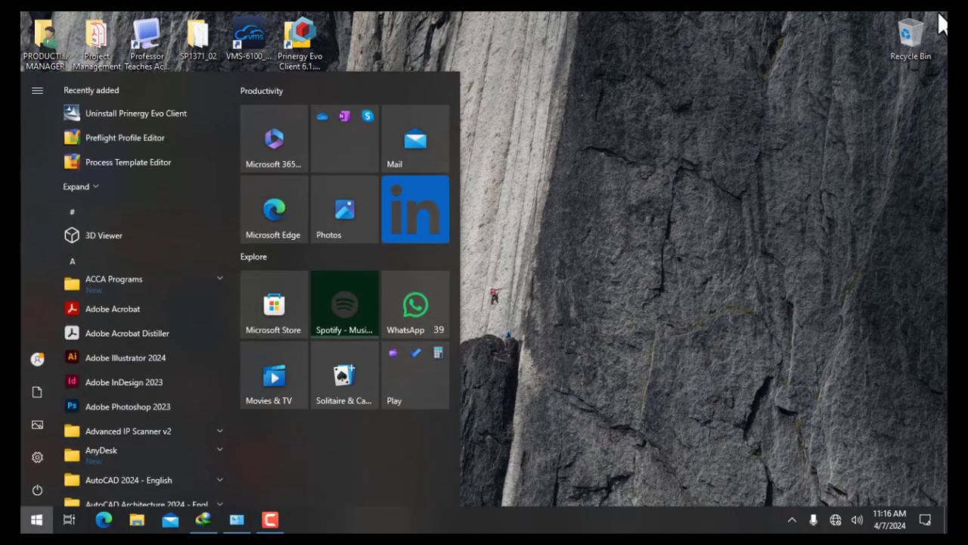
pyautogui.write('PR')
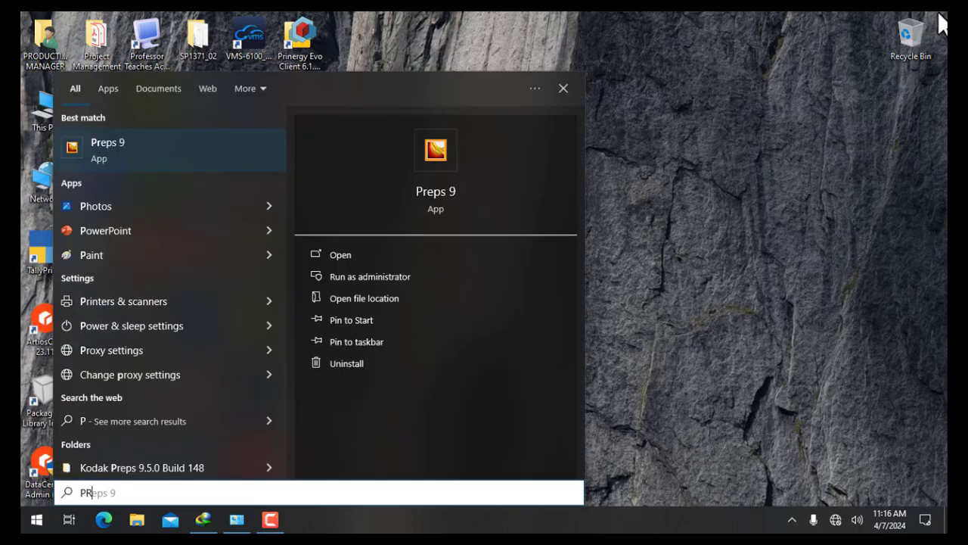
pyautogui.press('Return')
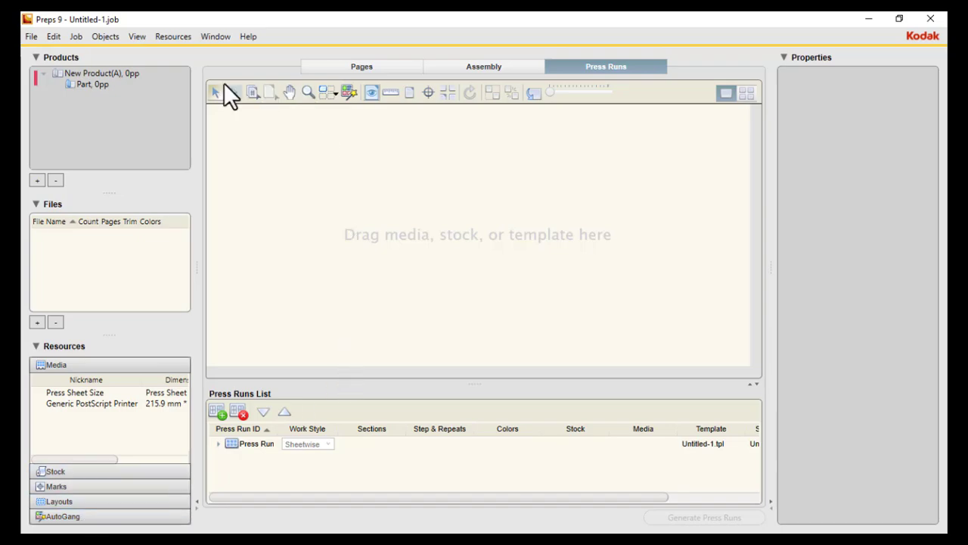
# Change the product type of the new product to Packaging
pyautogui.click(116, 72)
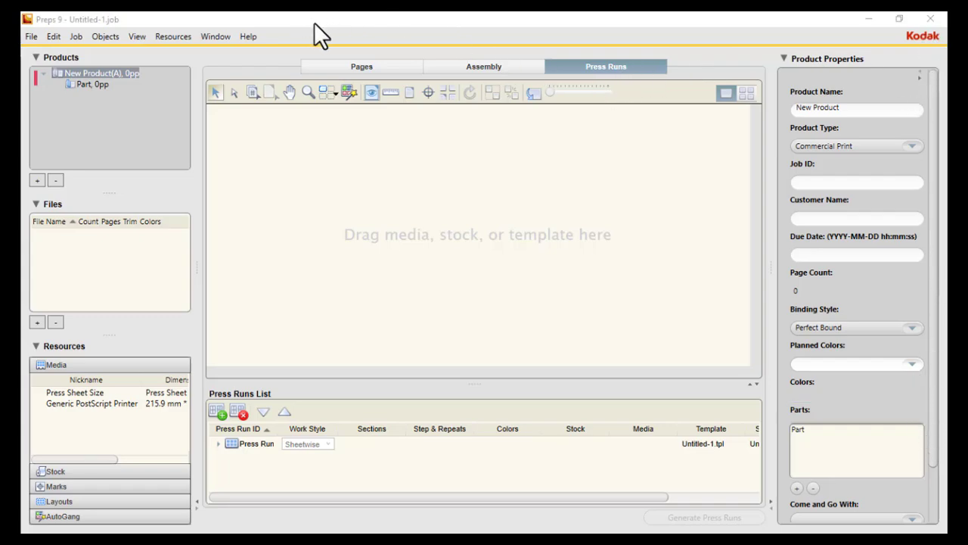
pyautogui.click(912, 145)
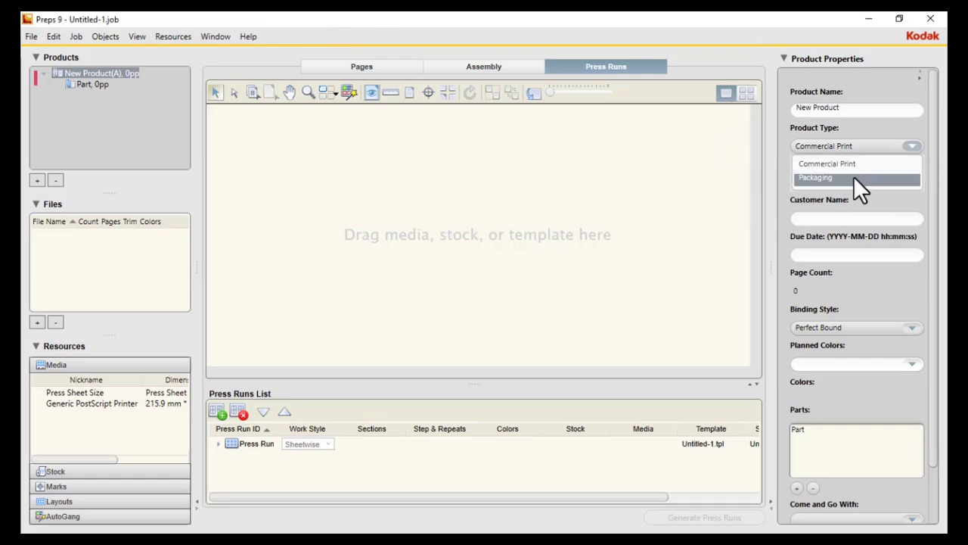
pyautogui.click(853, 177)
pyautogui.click(556, 298)
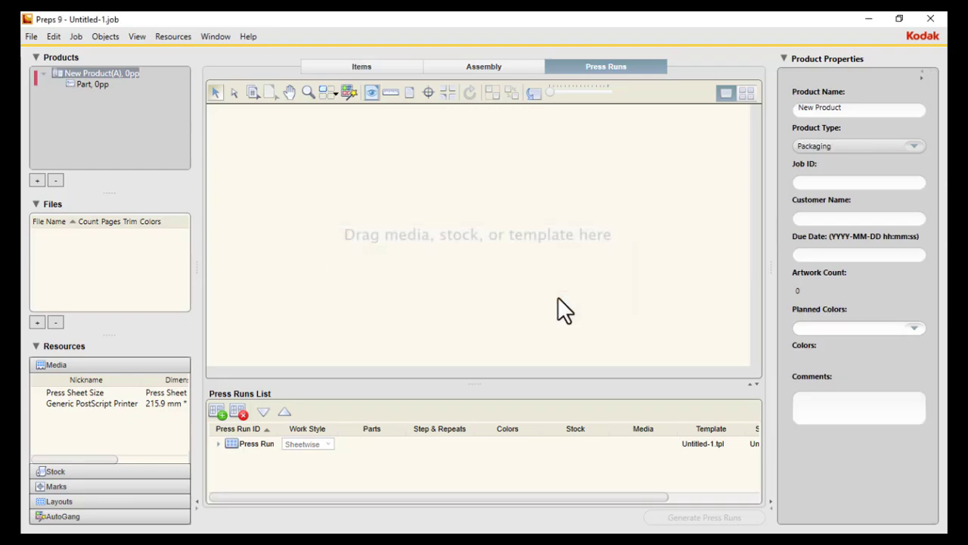
# Set the press run's work style to Single-sided
pyautogui.click(328, 444)
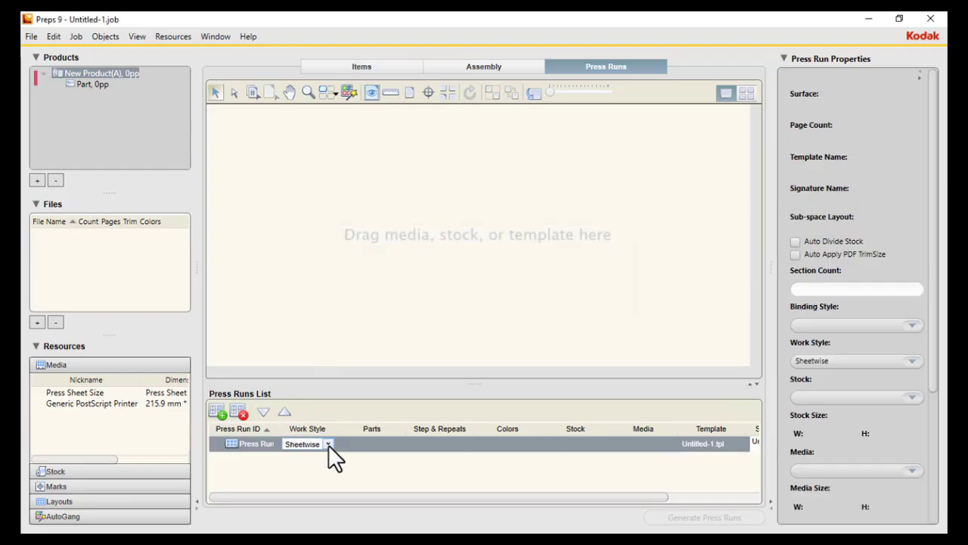
pyautogui.click(327, 444)
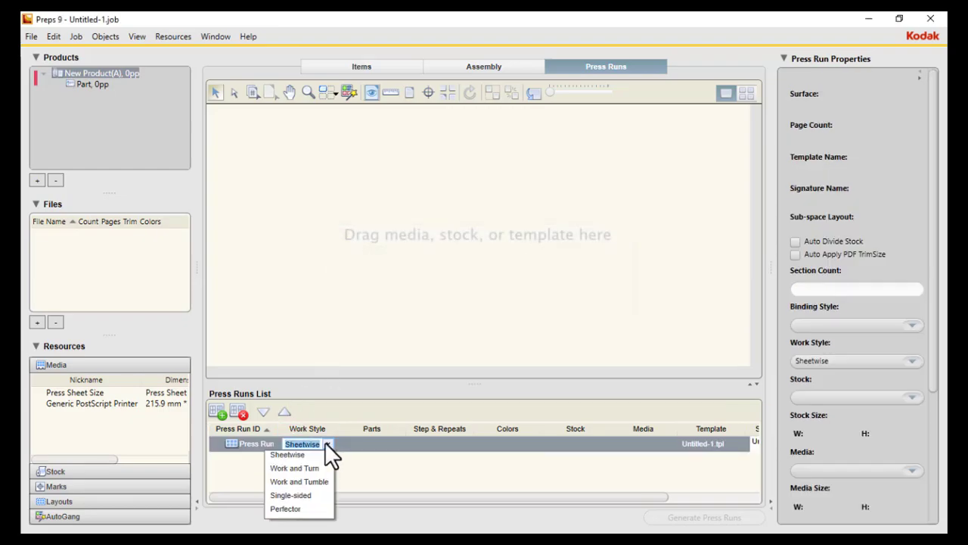
pyautogui.click(299, 495)
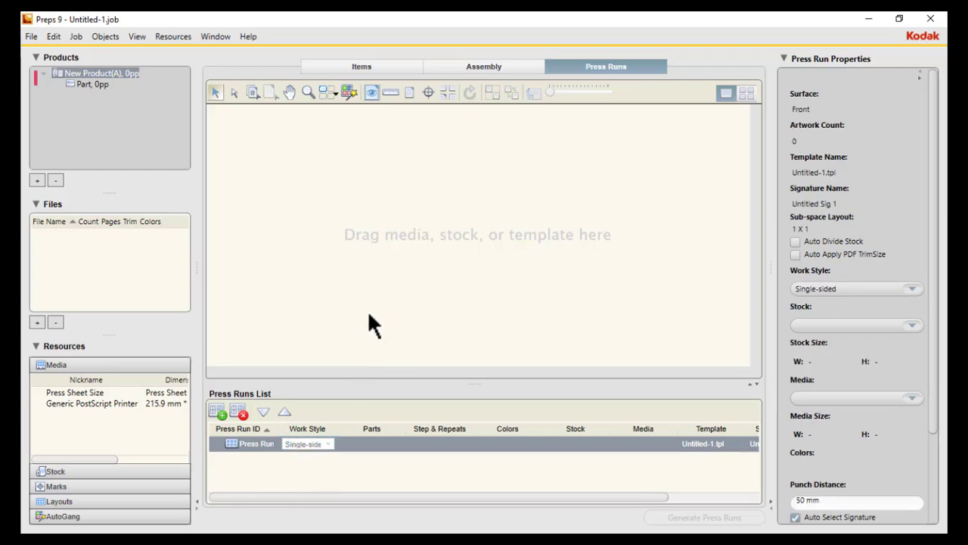
# Give the new product the job ID 202404001 and the customer name ATANASOFT MEDIA
pyautogui.click(87, 74)
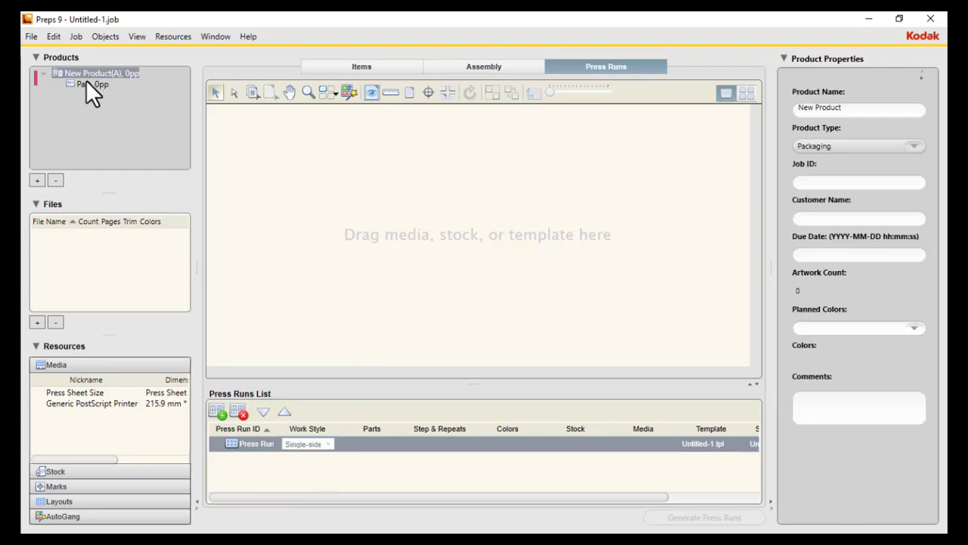
pyautogui.click(828, 180)
pyautogui.write('2020')
pyautogui.press('BackSpace')
pyautogui.write('40401')
pyautogui.click(844, 219)
pyautogui.write('ATANASOFT MEDIA')
# Set the product's due date to 2024-04-08 and its planned colors to C, M, Y, K
pyautogui.click(837, 256)
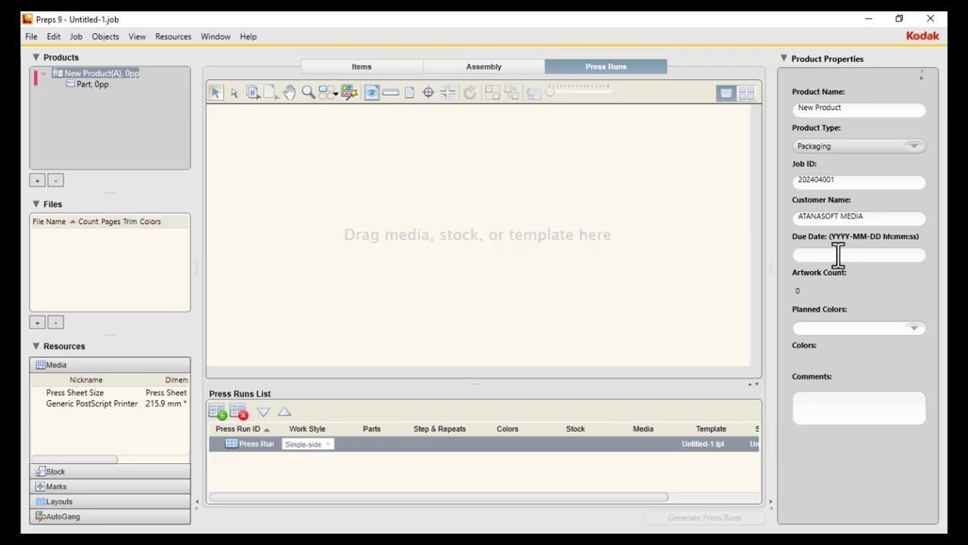
pyautogui.write('2024-04-08')
pyautogui.click(914, 328)
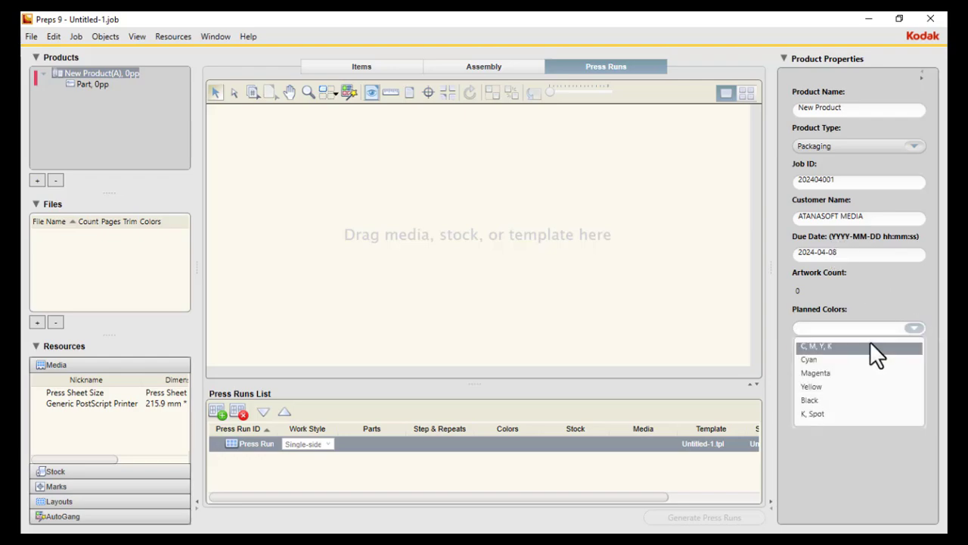
pyautogui.click(870, 344)
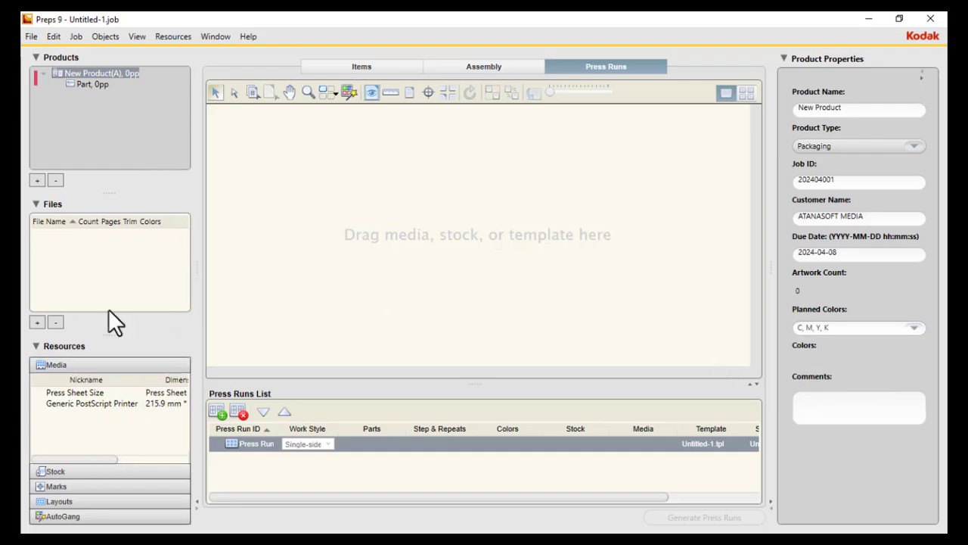
pyautogui.click(75, 37)
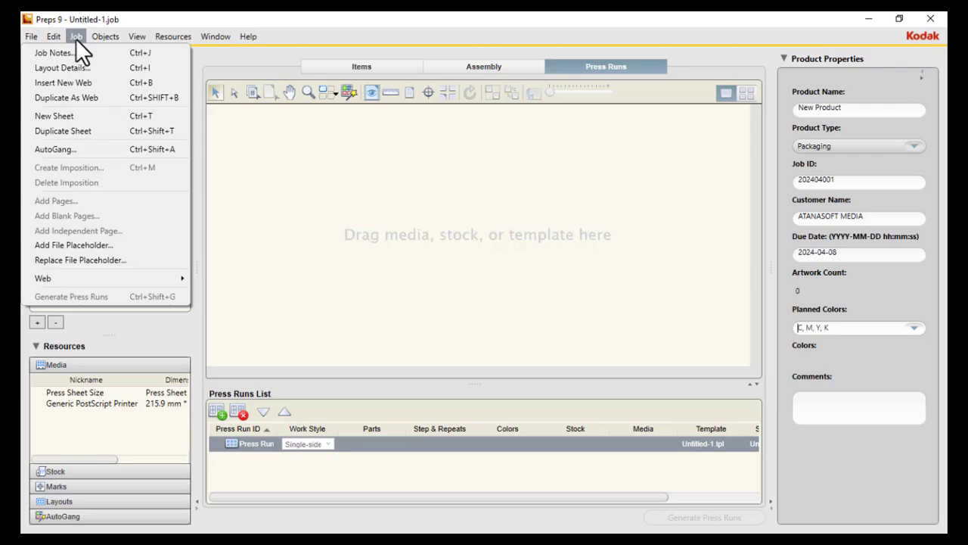
pyautogui.click(91, 149)
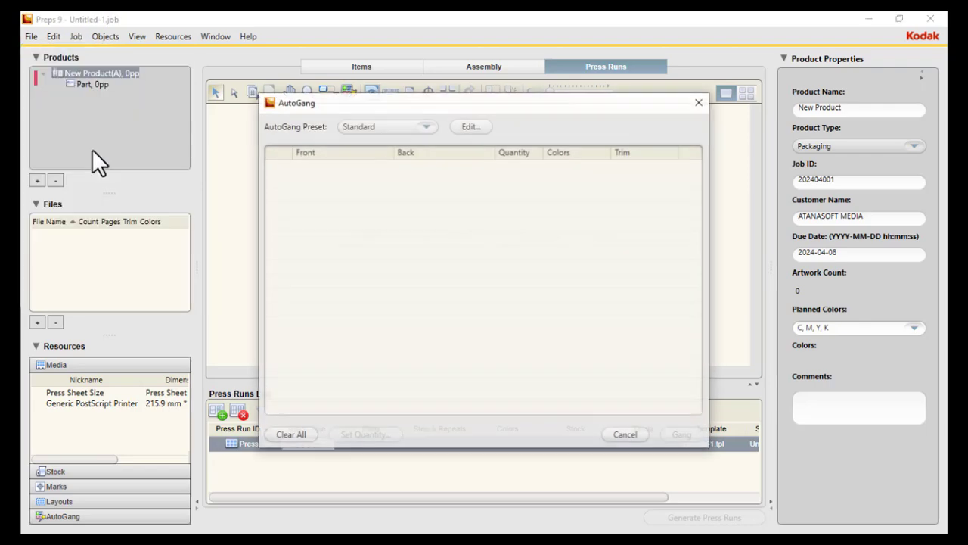
pyautogui.click(424, 123)
pyautogui.click(424, 124)
pyautogui.click(485, 126)
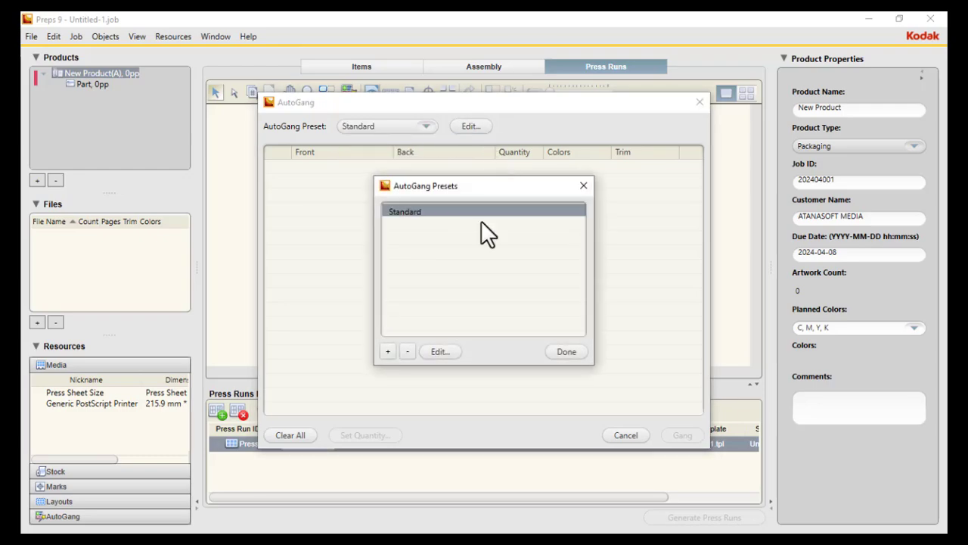
pyautogui.click(388, 351)
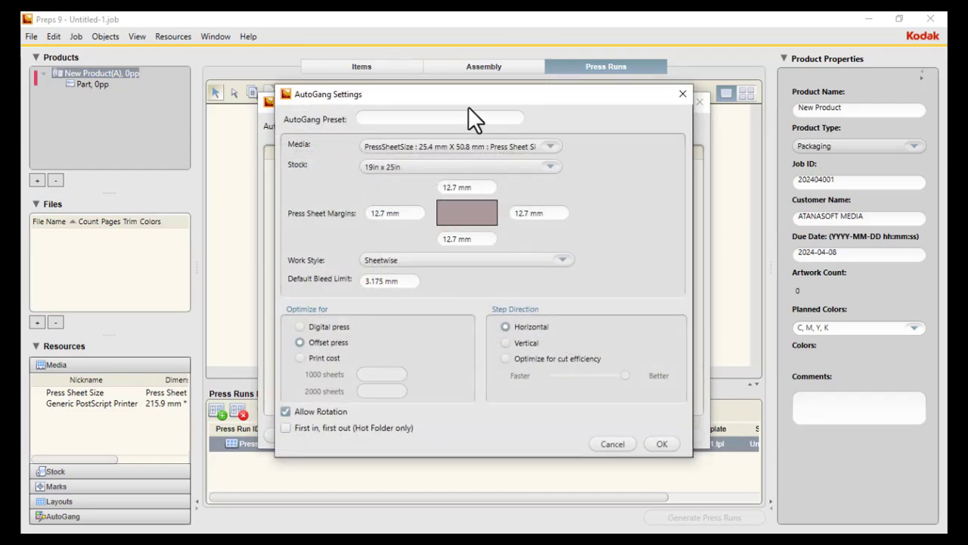
pyautogui.write('LABEL PRODUCTION')
pyautogui.click(552, 166)
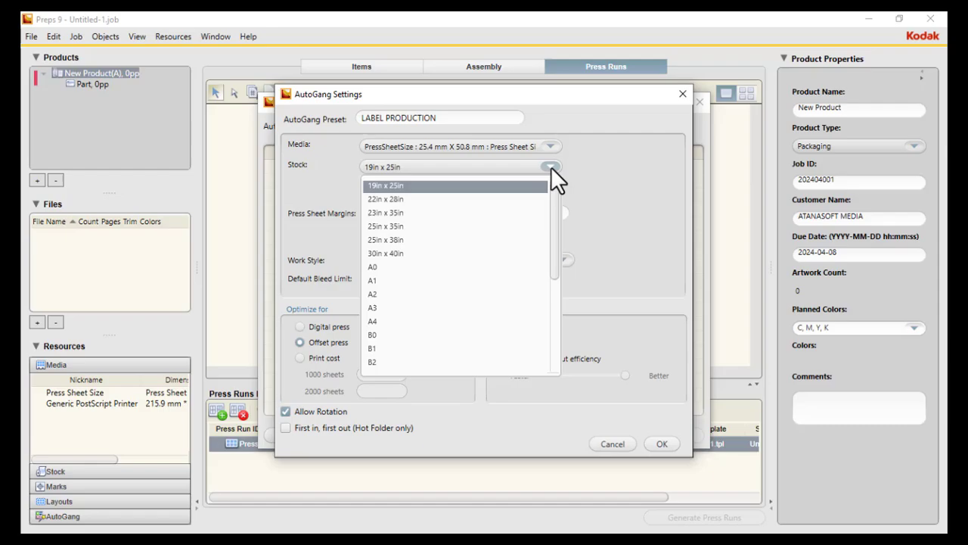
pyautogui.click(658, 122)
pyautogui.click(682, 94)
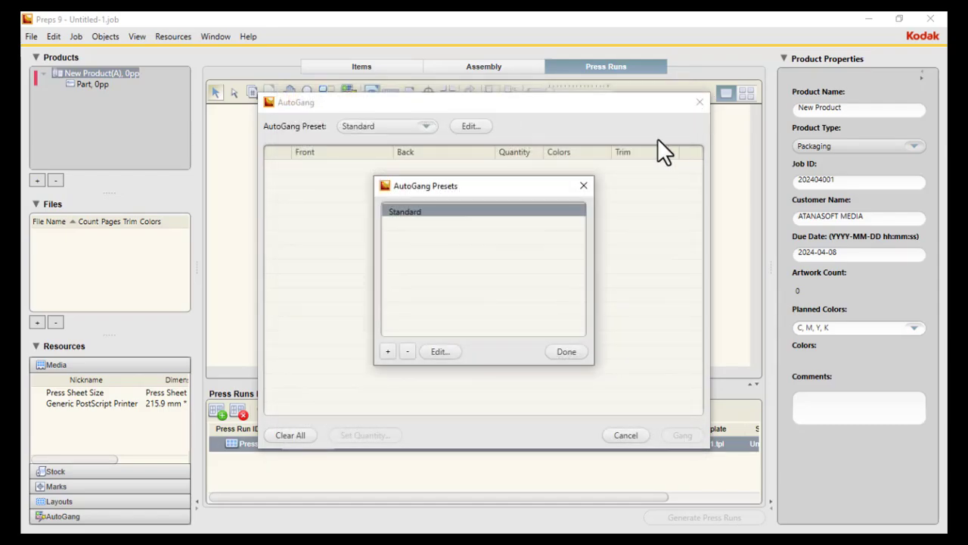
pyautogui.click(583, 185)
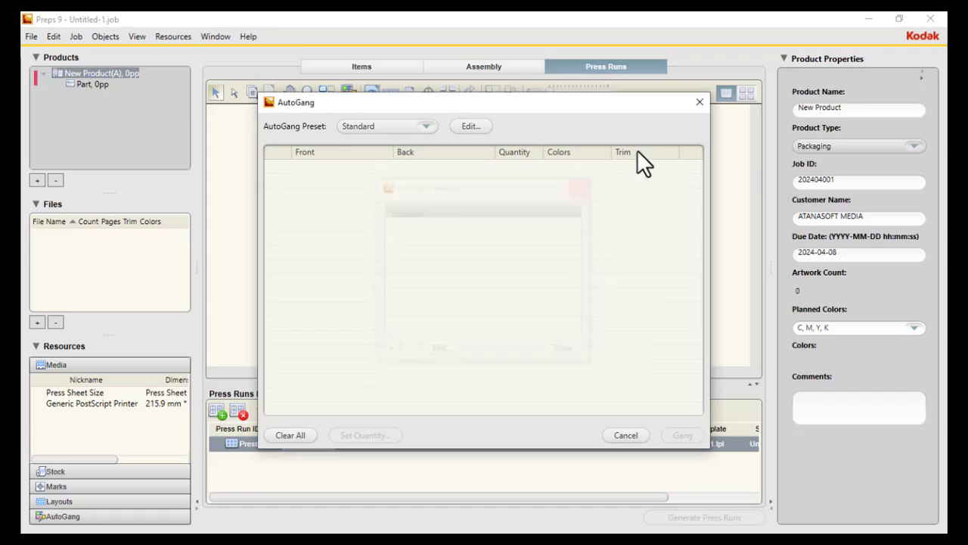
# Leave AutoGang and examine the program's Marks, Output and General preferences
pyautogui.click(700, 102)
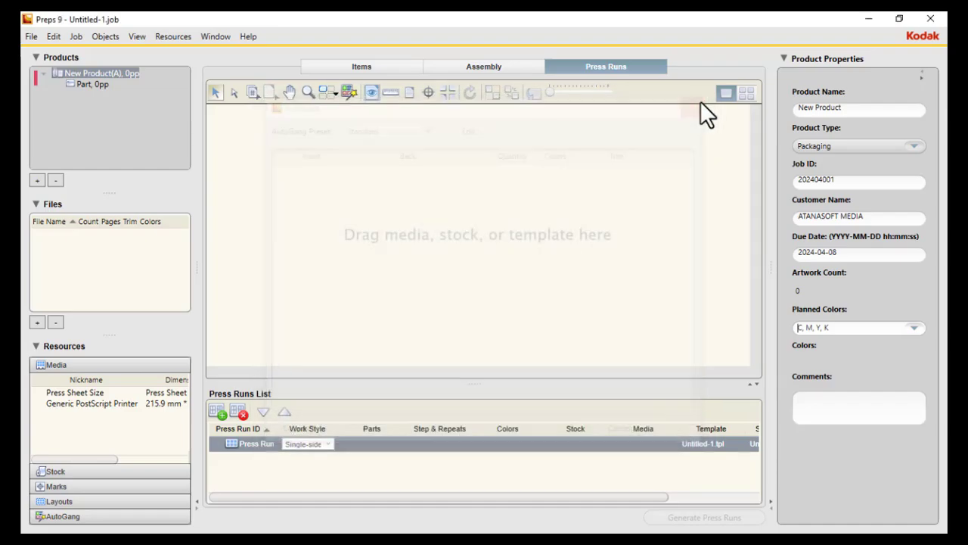
pyautogui.click(55, 36)
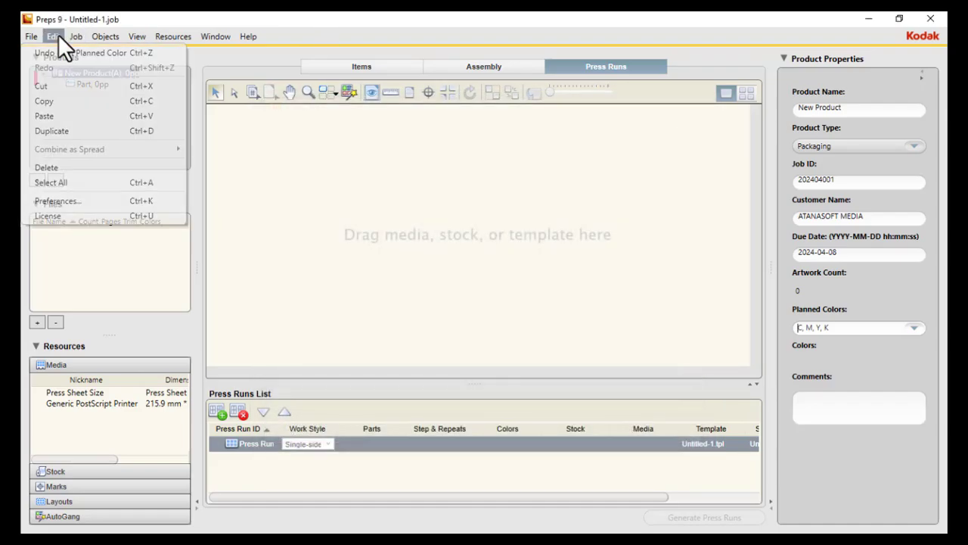
pyautogui.click(59, 200)
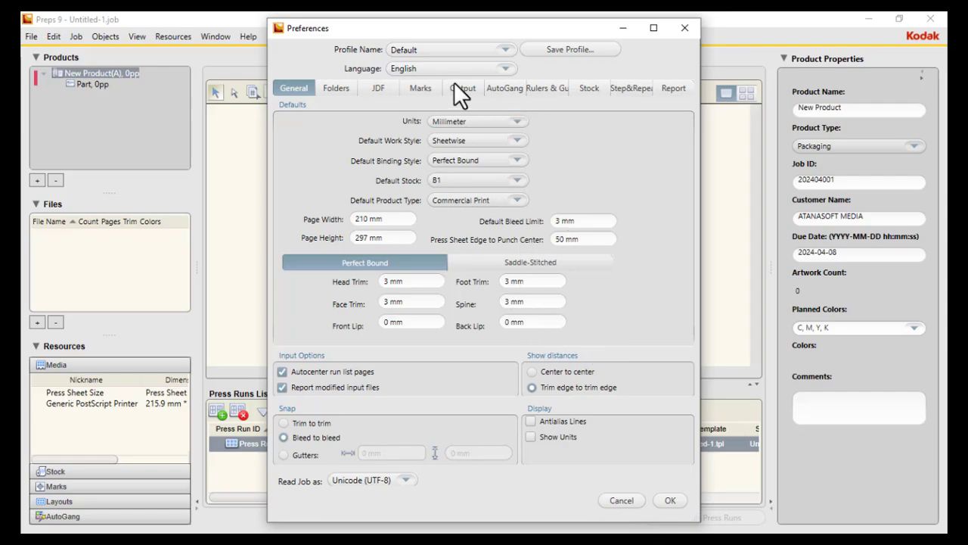
pyautogui.click(421, 91)
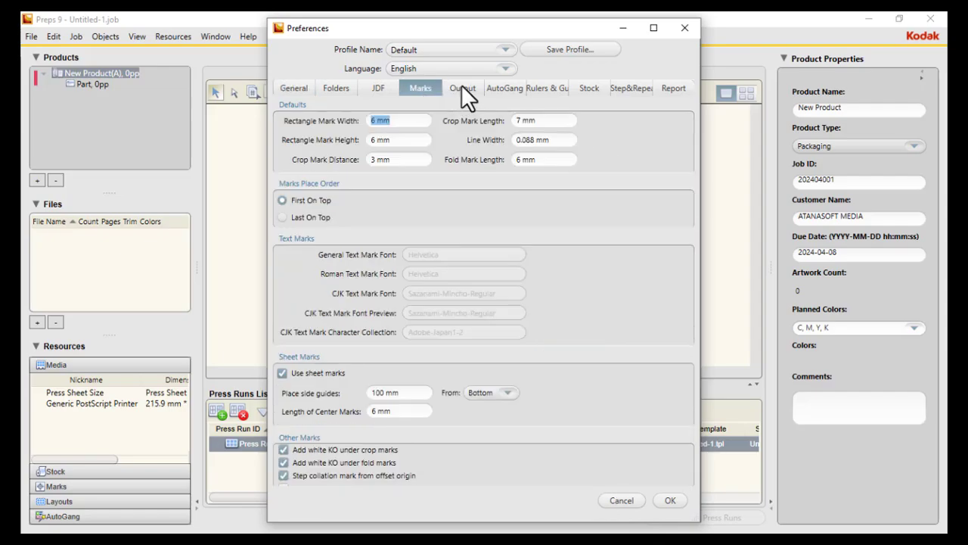
pyautogui.click(461, 87)
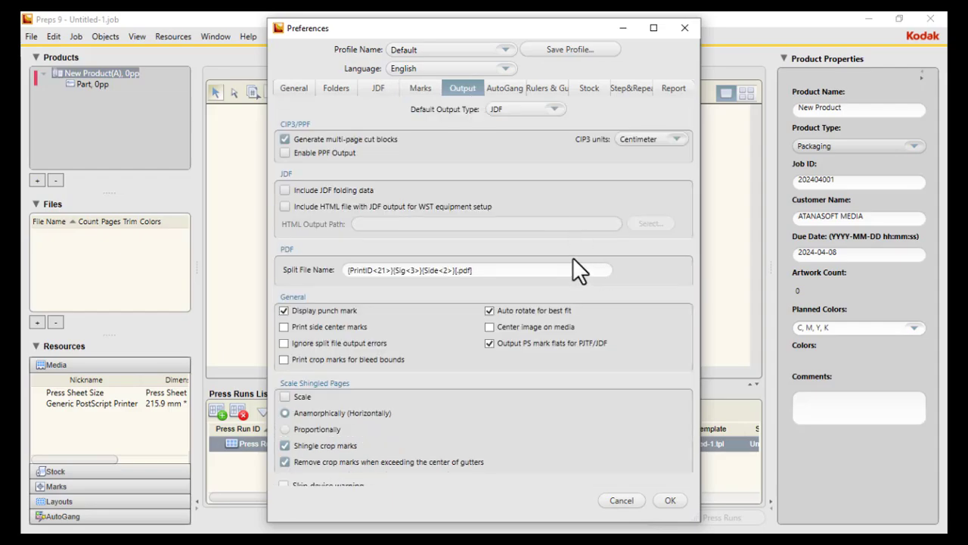
pyautogui.click(528, 341)
pyautogui.click(296, 88)
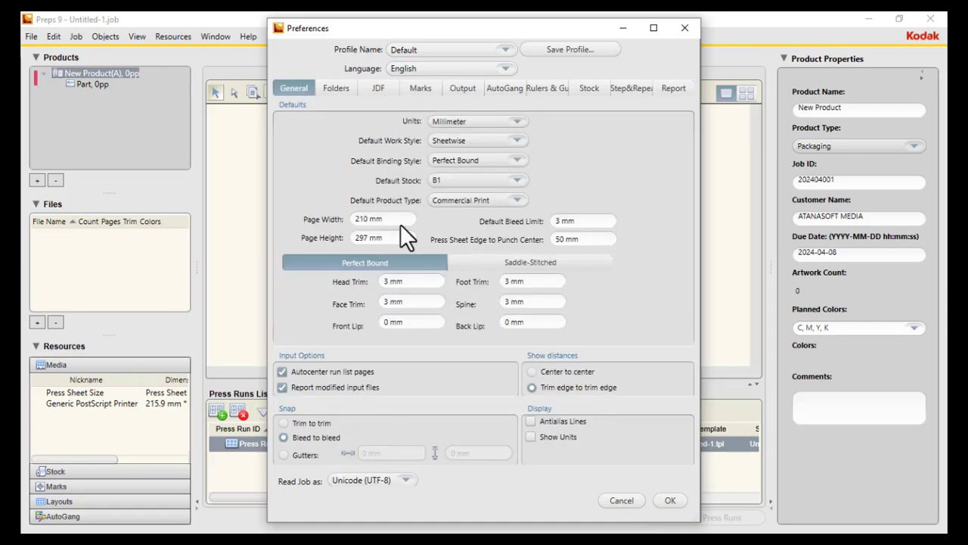
# Set the default bleed limit preference to 7 mm and apply the change to the current job
pyautogui.click(587, 216)
pyautogui.press('BackSpace')
pyautogui.write('7')
pyautogui.click(589, 89)
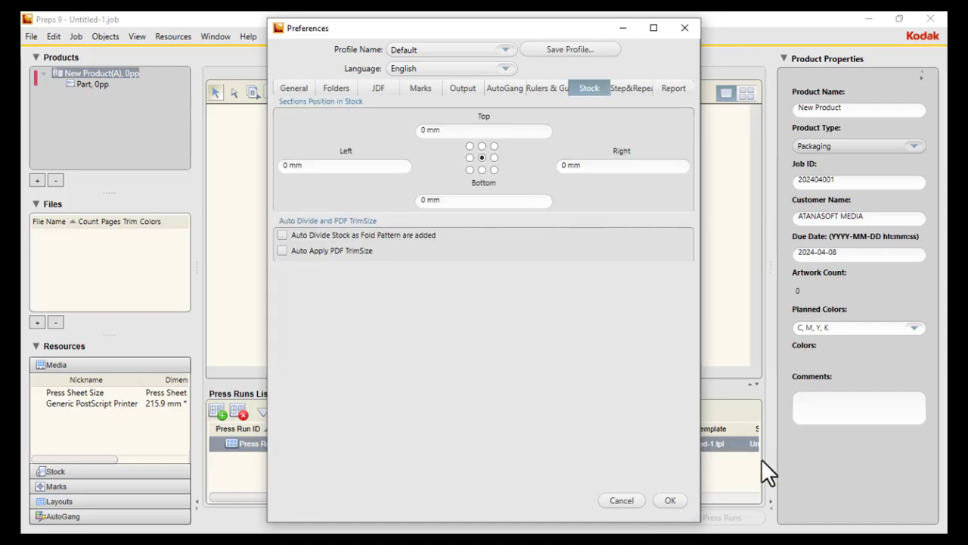
pyautogui.click(672, 501)
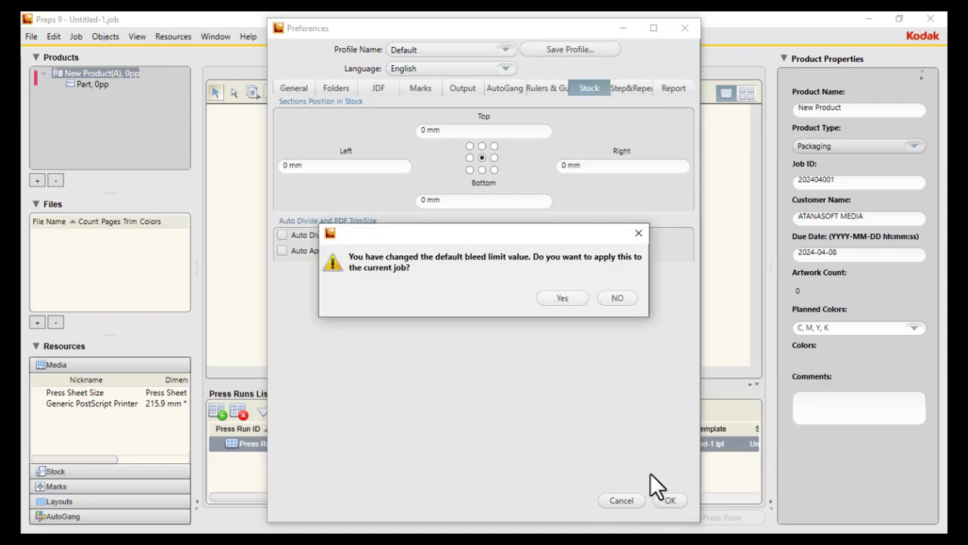
pyautogui.click(567, 300)
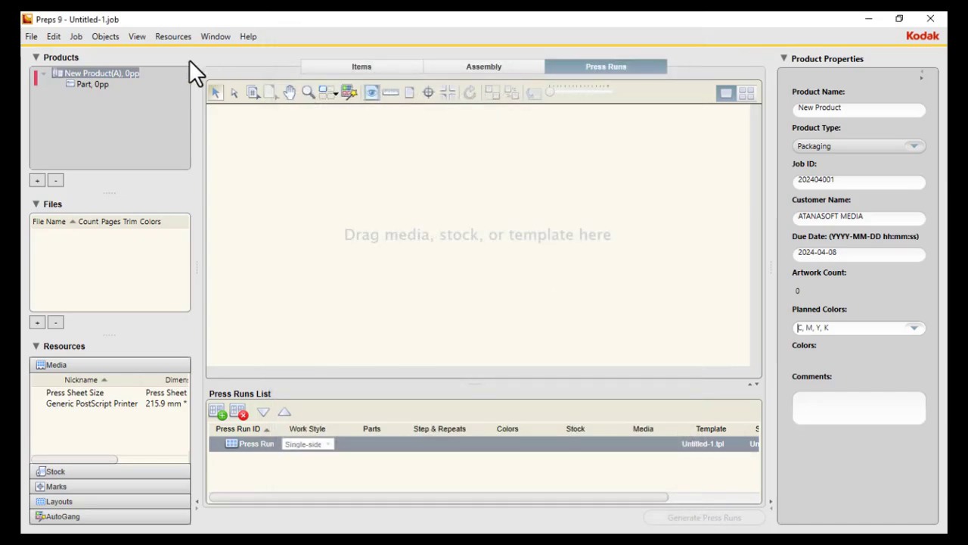
# Create a new AutoGang preset that uses A2 stock
pyautogui.click(73, 36)
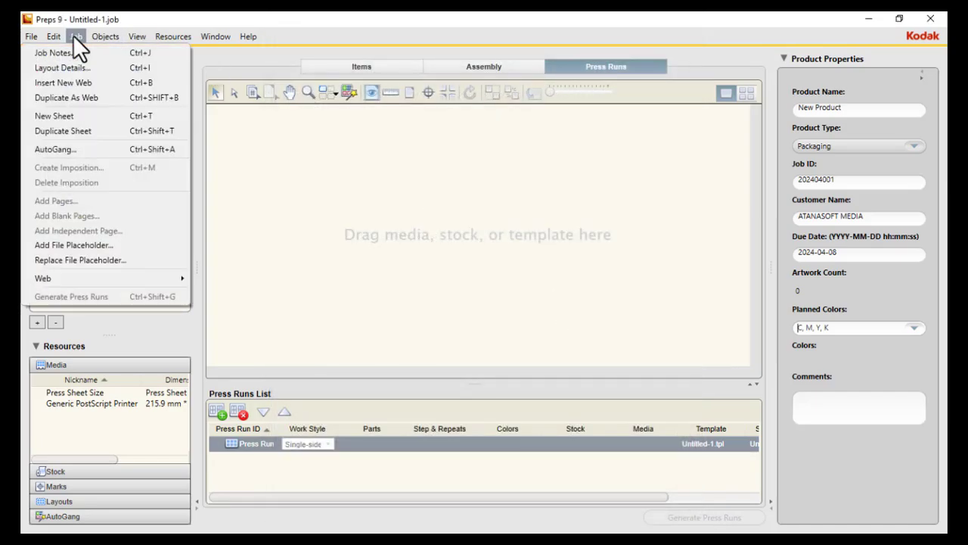
pyautogui.click(85, 149)
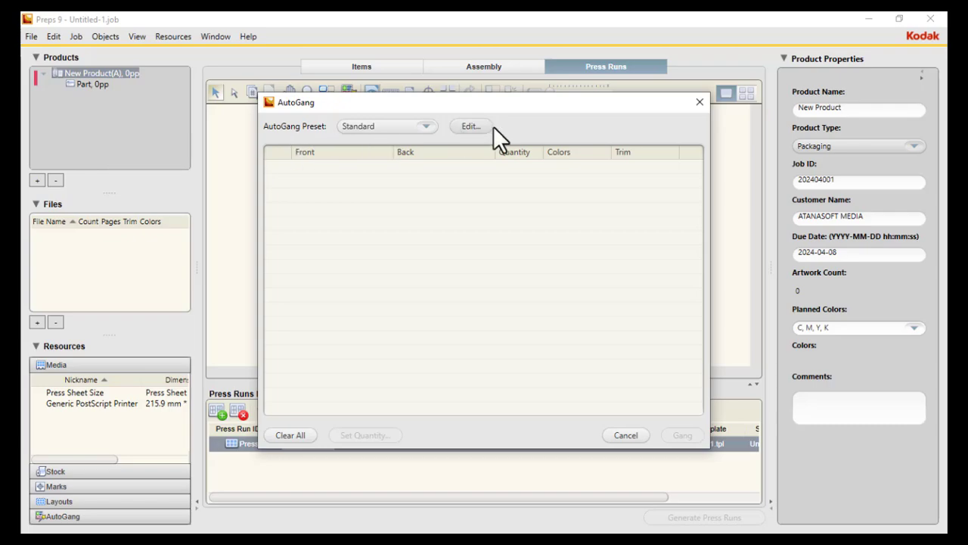
pyautogui.click(473, 126)
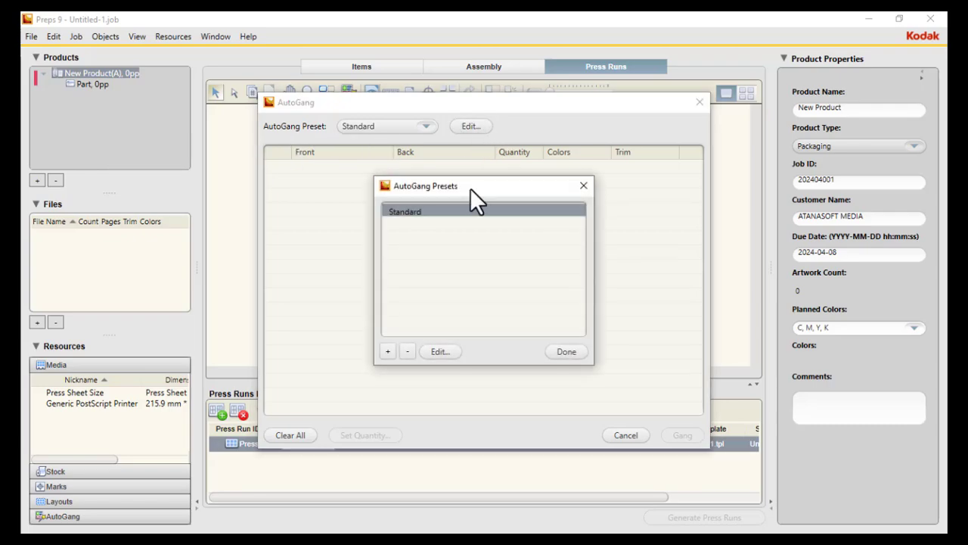
pyautogui.click(386, 352)
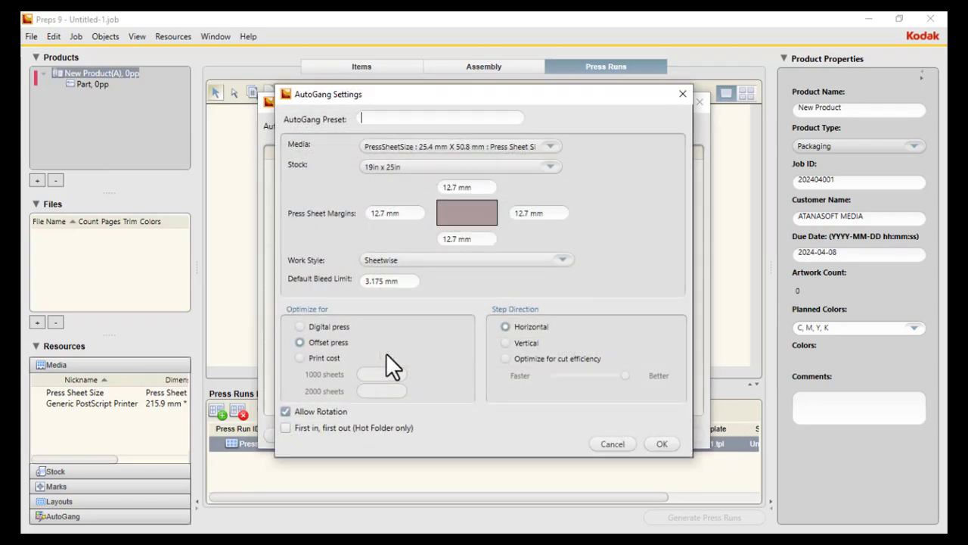
pyautogui.click(546, 165)
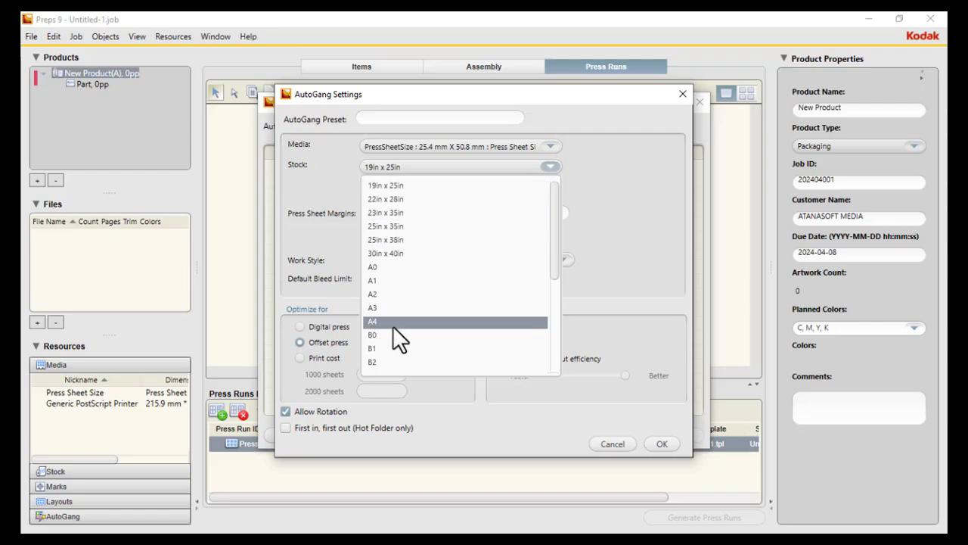
pyautogui.click(401, 295)
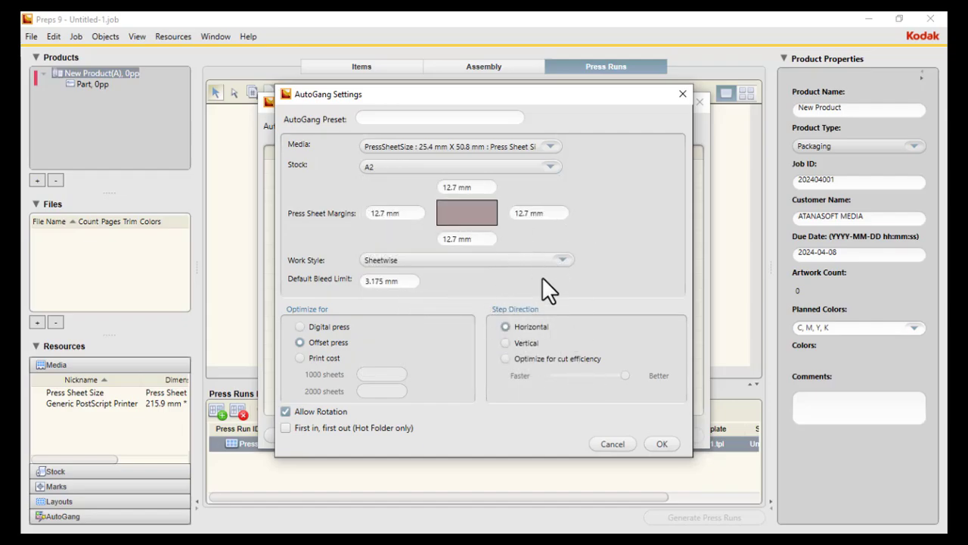
# Set the preset's press sheet margins to 15 mm at the bottom and 10 mm on the other three sides
pyautogui.moveTo(484, 239); pyautogui.dragTo(426, 237)
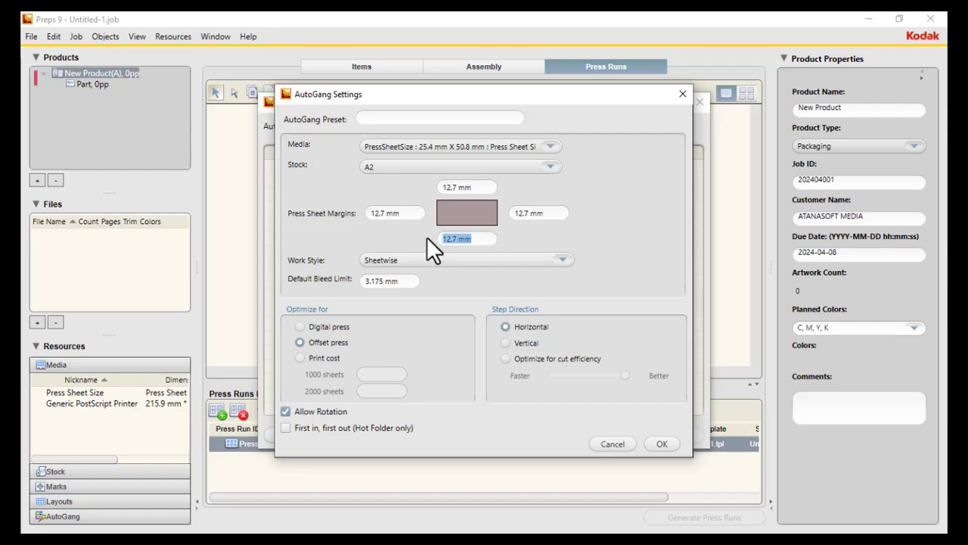
pyautogui.write('15')
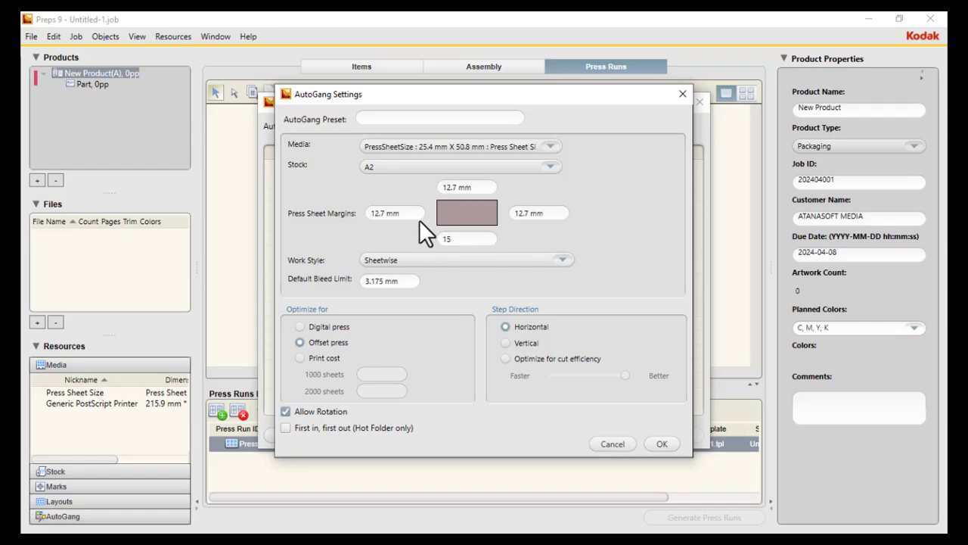
pyautogui.moveTo(416, 213); pyautogui.dragTo(283, 183)
pyautogui.write('10')
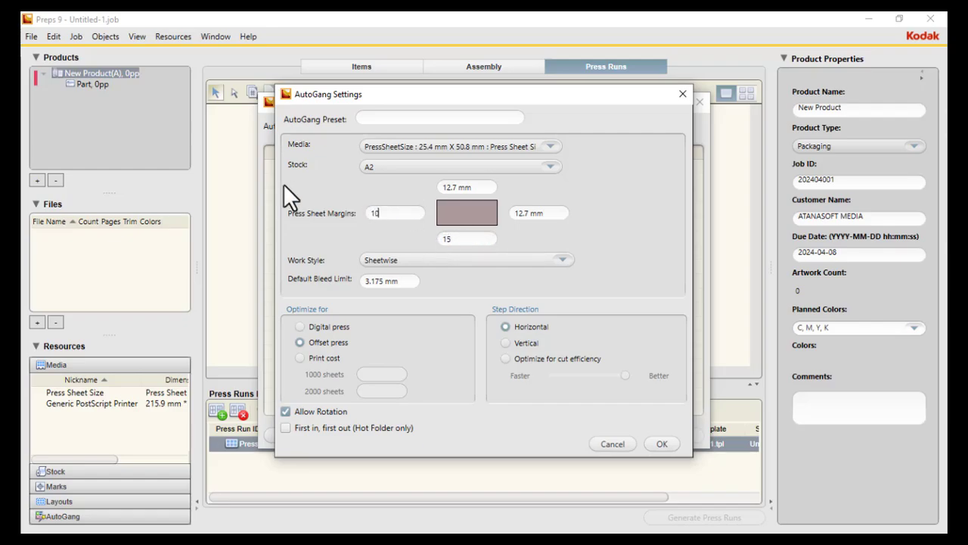
pyautogui.moveTo(486, 188); pyautogui.dragTo(447, 183)
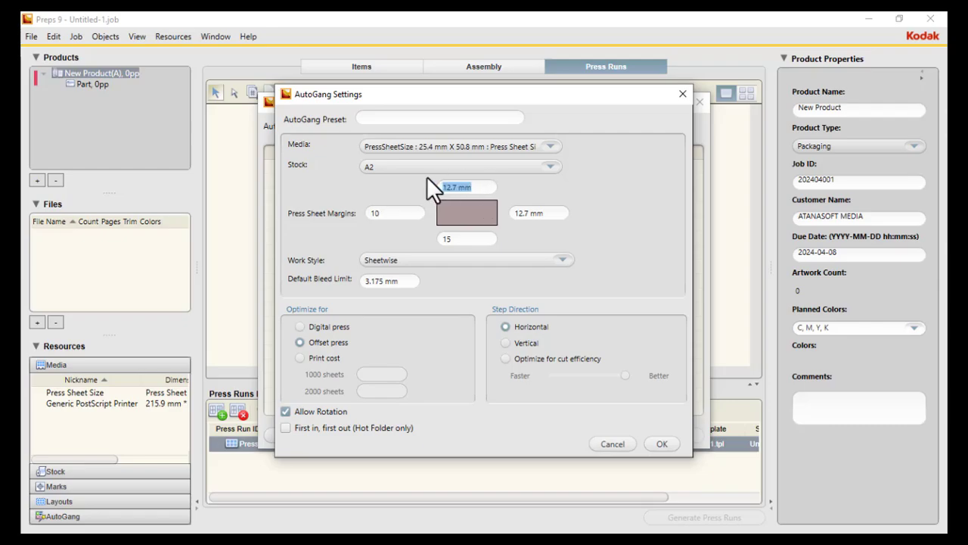
pyautogui.write('10')
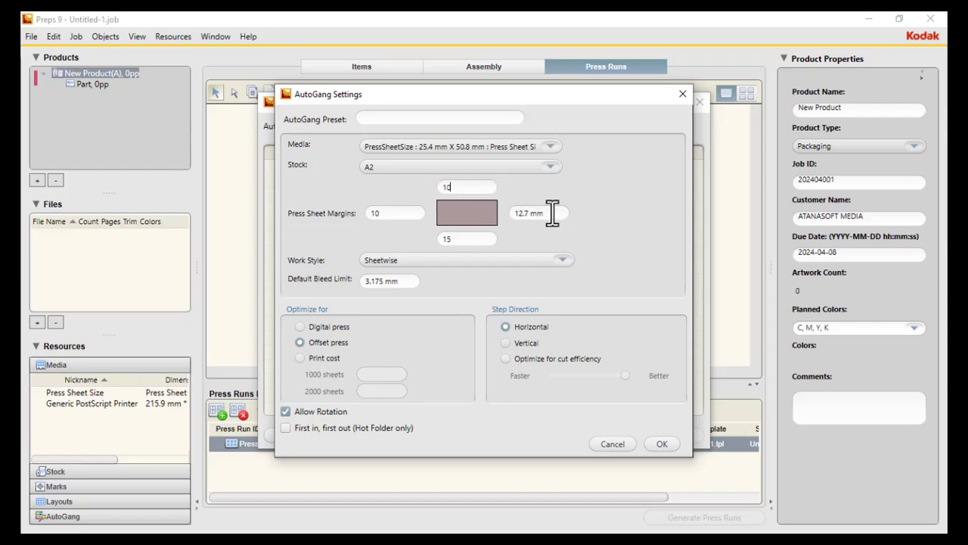
pyautogui.moveTo(553, 213); pyautogui.dragTo(496, 211)
pyautogui.write('10')
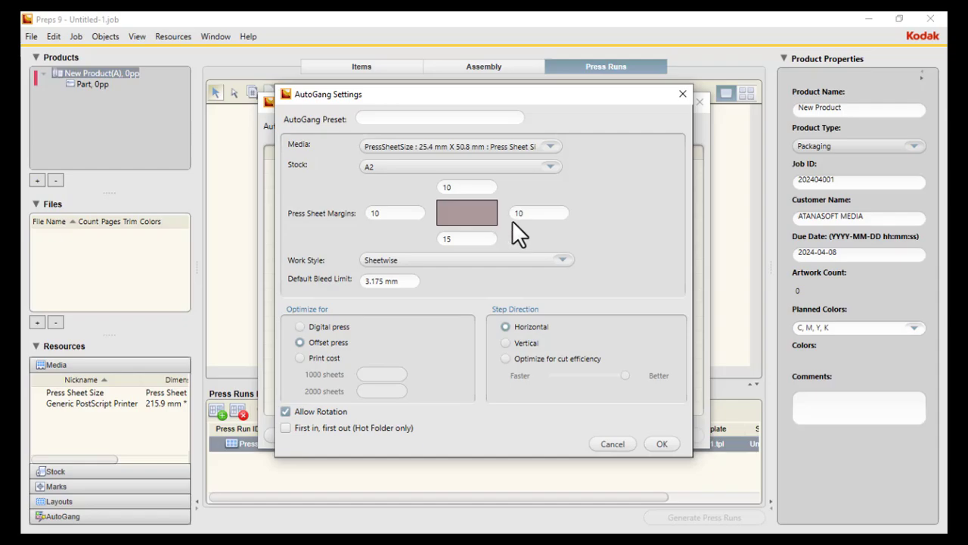
# Give the preset the Single-Sided work style, a 5 mm default bleed limit and the Optimize for cut efficiency step direction
pyautogui.click(559, 258)
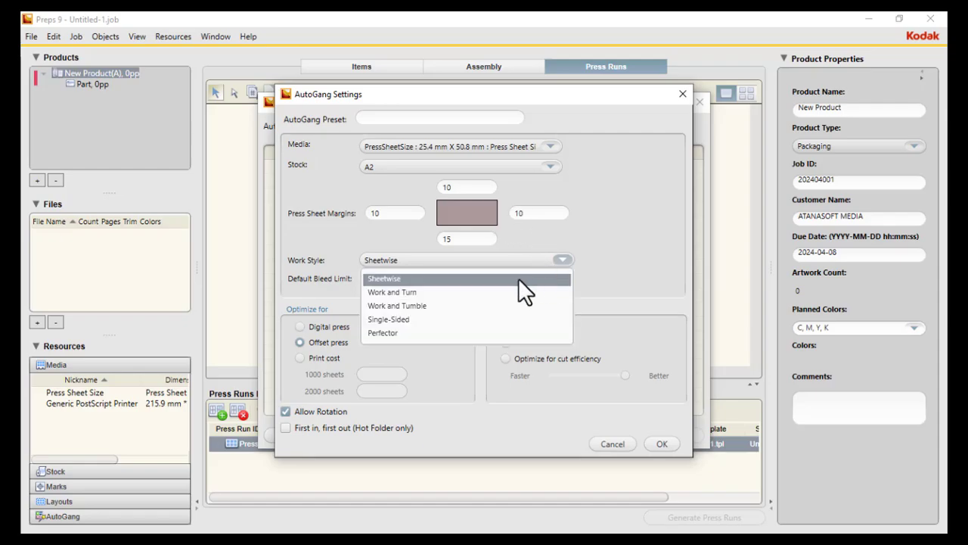
pyautogui.click(444, 320)
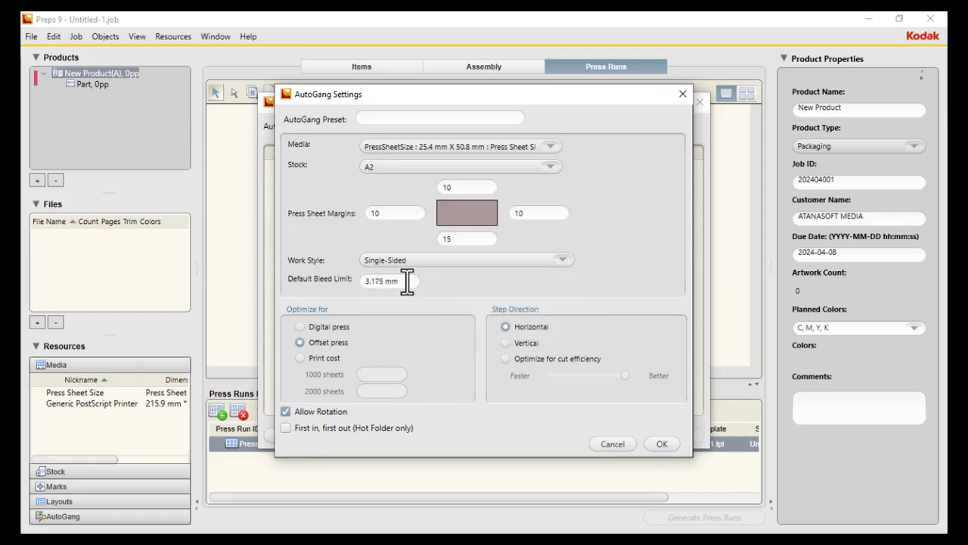
pyautogui.moveTo(407, 281); pyautogui.dragTo(295, 274)
pyautogui.write('5')
pyautogui.click(539, 357)
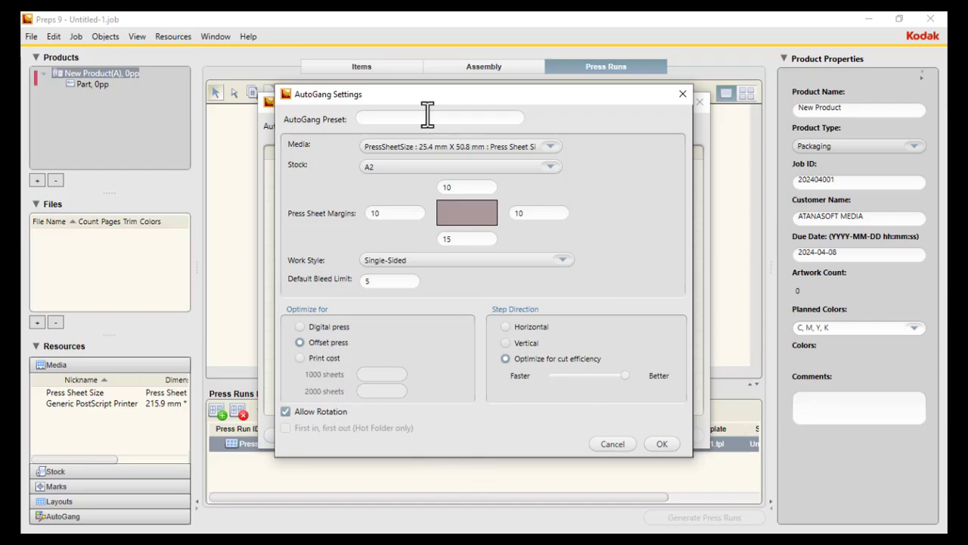
# Name the AutoGang preset LABEL PRODUCTION, save it and leave AutoGang
pyautogui.write('LABEL PRODUCTION')
pyautogui.click(666, 443)
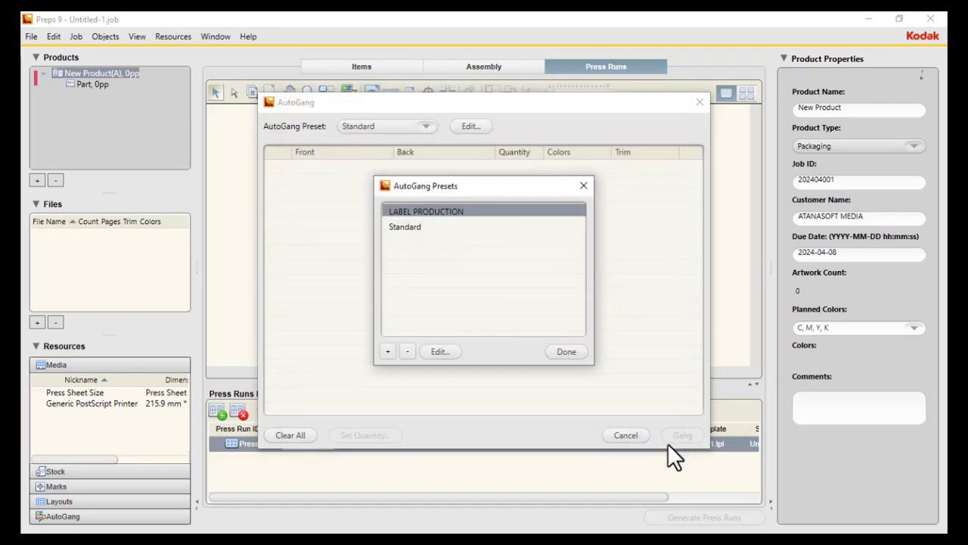
pyautogui.click(566, 352)
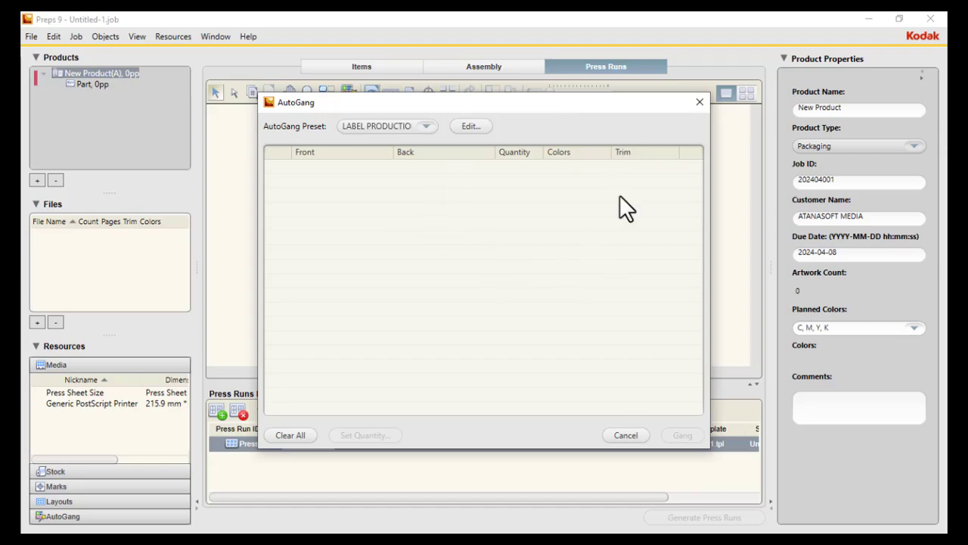
pyautogui.click(700, 101)
# Add the CYAN LABEL 38000, MAGENTA_LABEL_100000 and Yellow_label 75000 PDFs from the KODAK PREPS TRAINING folder to the job files
pyautogui.click(37, 323)
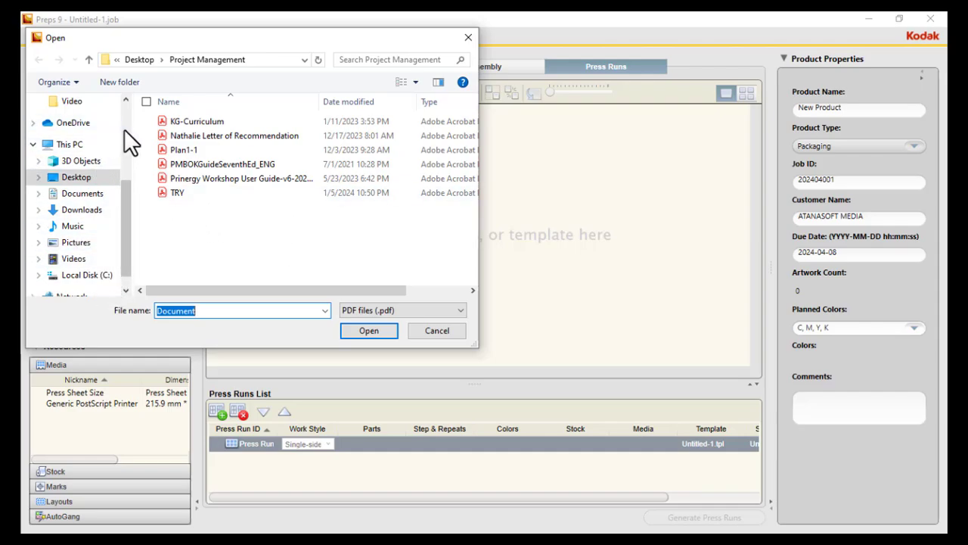
pyautogui.scroll(3, 124, 128)
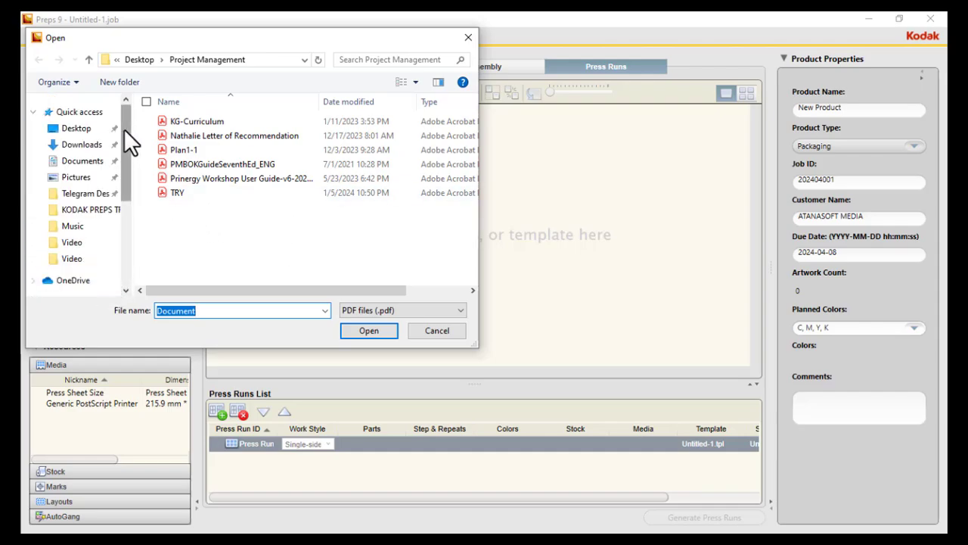
pyautogui.click(97, 211)
pyautogui.moveTo(183, 182); pyautogui.dragTo(207, 108)
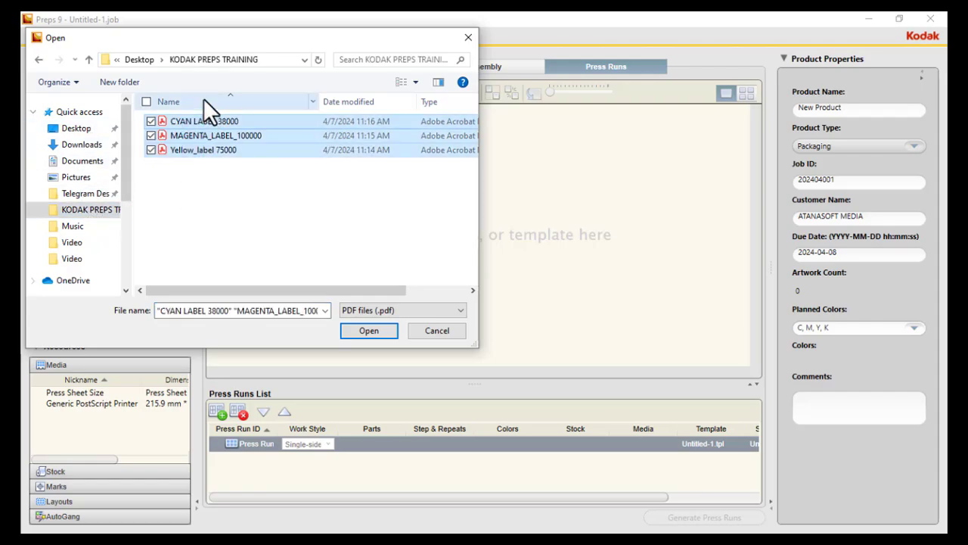
pyautogui.click(375, 330)
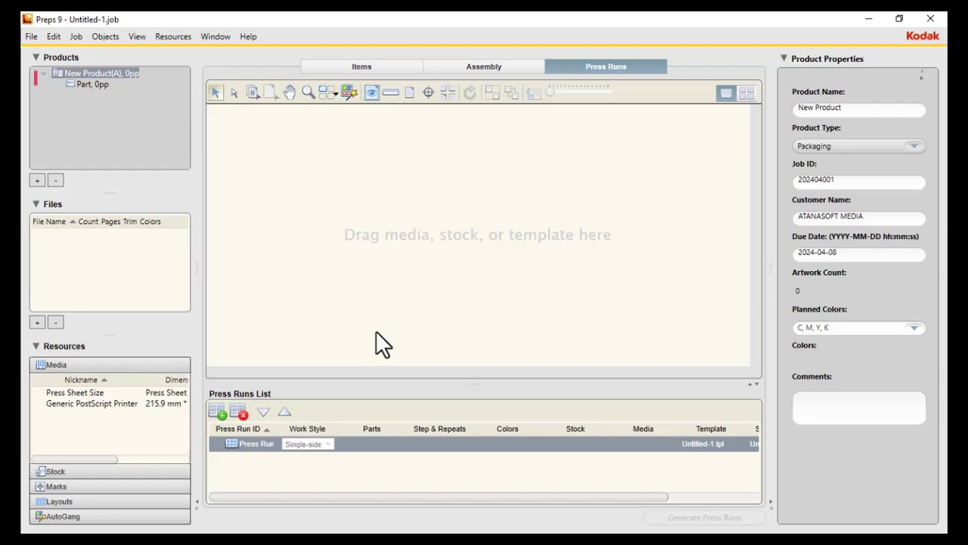
# Gang the labels with AutoGang using quantities of 38000 for cyan, 100000 for magenta and 75000 for yellow
pyautogui.click(74, 35)
pyautogui.click(84, 149)
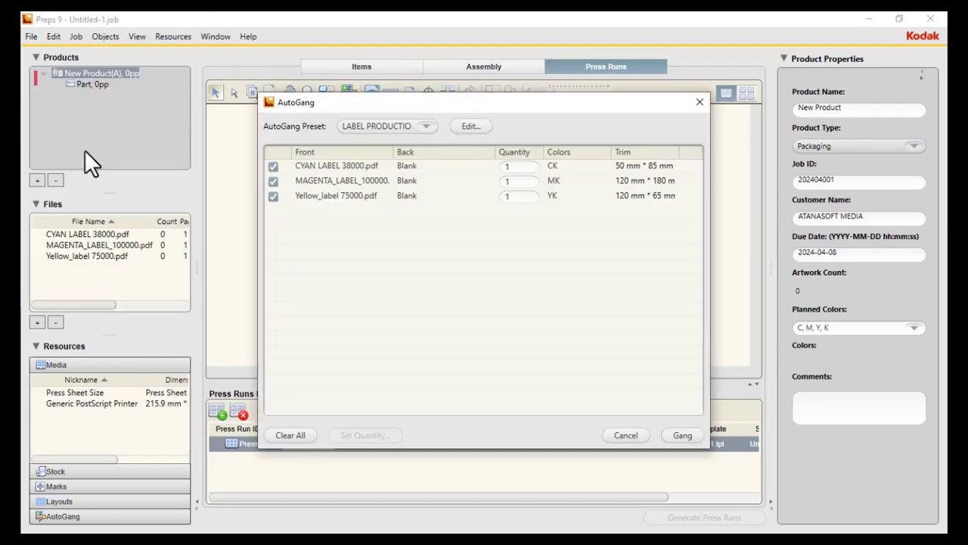
pyautogui.click(527, 169)
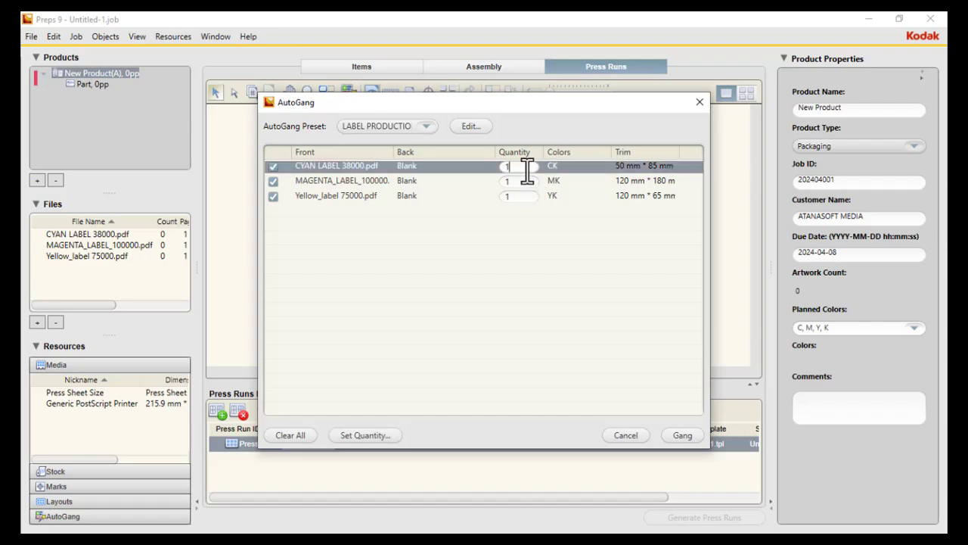
pyautogui.press('BackSpace')
pyautogui.write('38000')
pyautogui.click(527, 181)
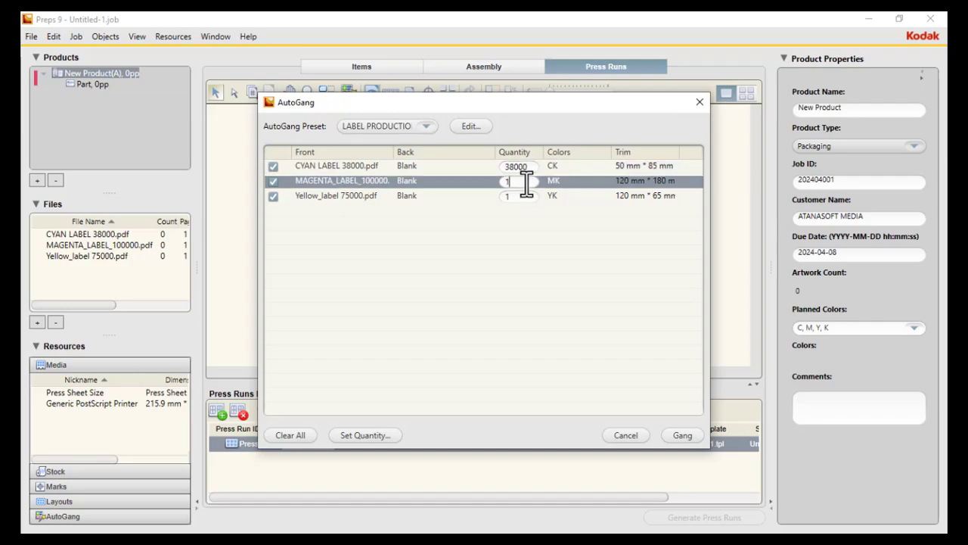
pyautogui.press('BackSpace')
pyautogui.write('100000')
pyautogui.click(528, 196)
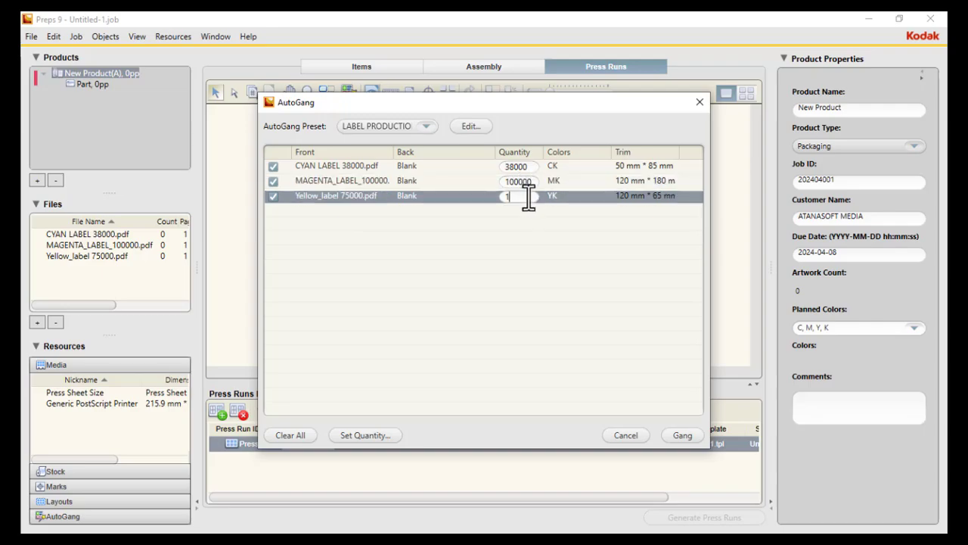
pyautogui.press('BackSpace')
pyautogui.write('75000')
pyautogui.click(683, 434)
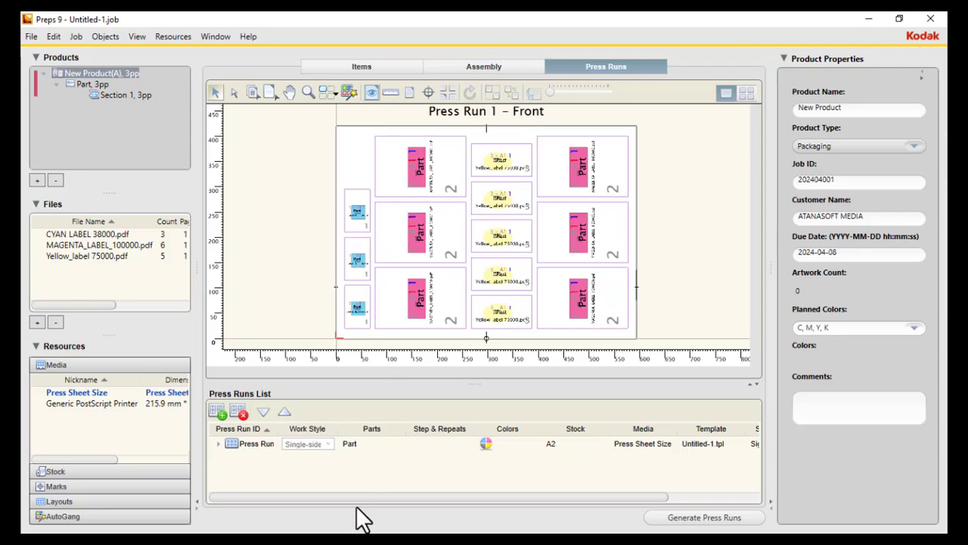
# Check the run length in the press runs list, open Calculator and compute the cyan label yield as 16667 × 3
pyautogui.moveTo(353, 498)
pyautogui.mouseDown()
pyautogui.moveTo(391, 493)
pyautogui.moveTo(456, 505)
pyautogui.mouseUp()
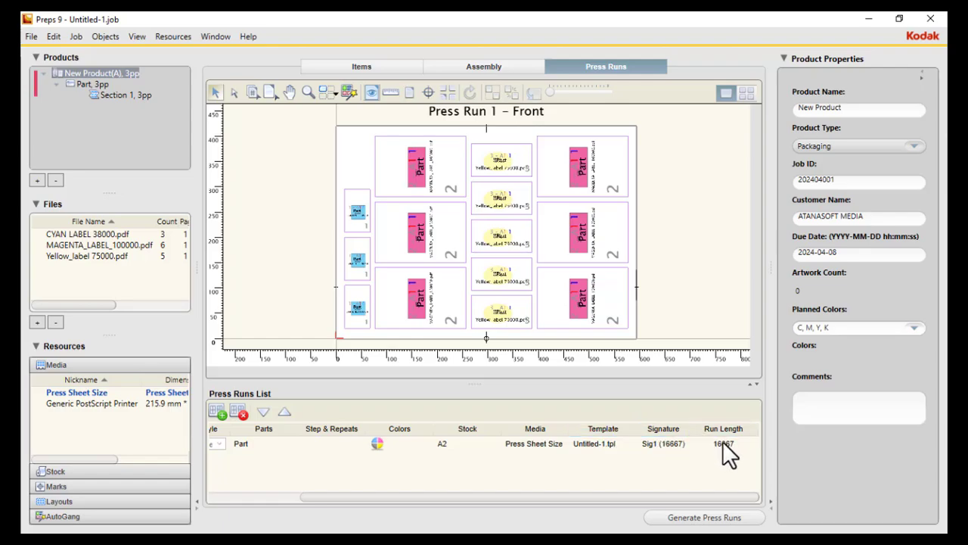
pyautogui.press('super')
pyautogui.write('CA')
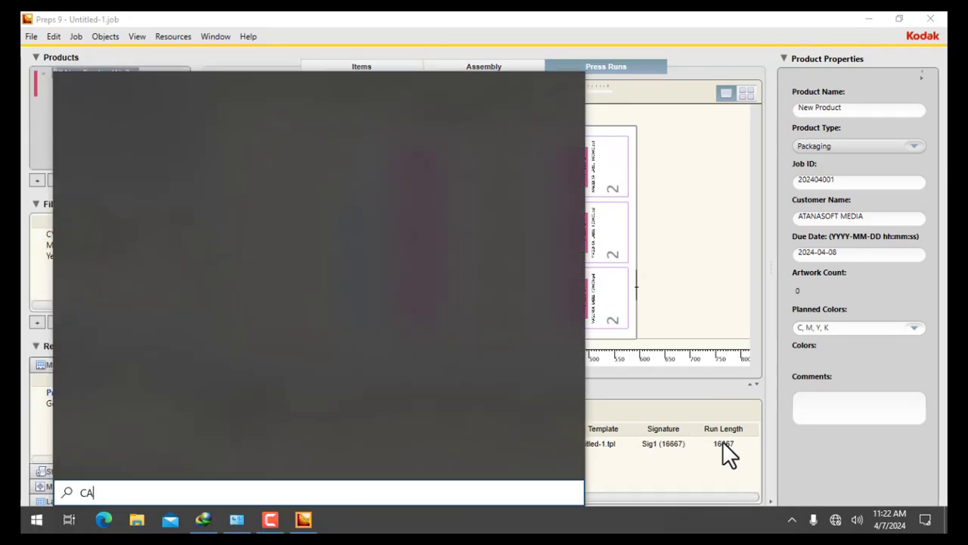
pyautogui.write('L')
pyautogui.press('Return')
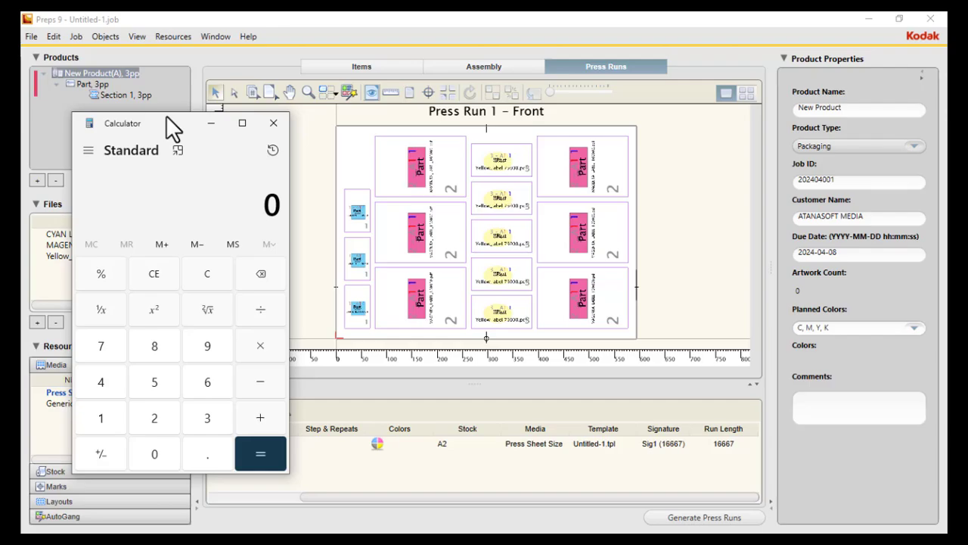
pyautogui.write('16667*3')
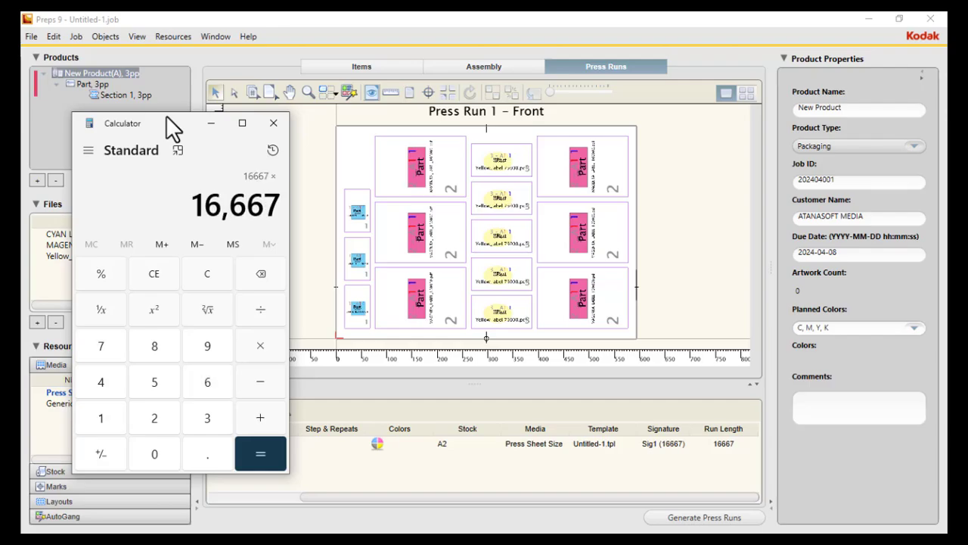
pyautogui.press('Return')
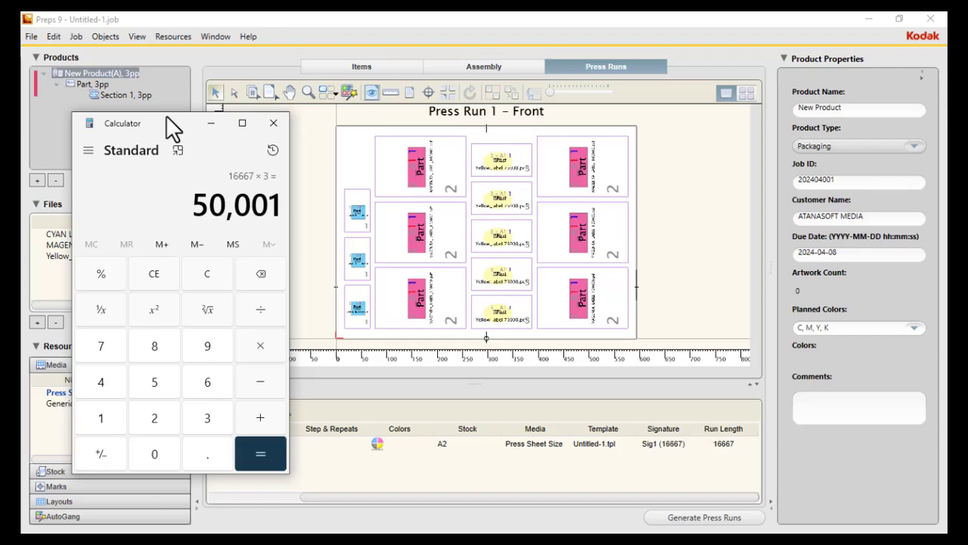
pyautogui.moveTo(179, 119); pyautogui.dragTo(316, 127)
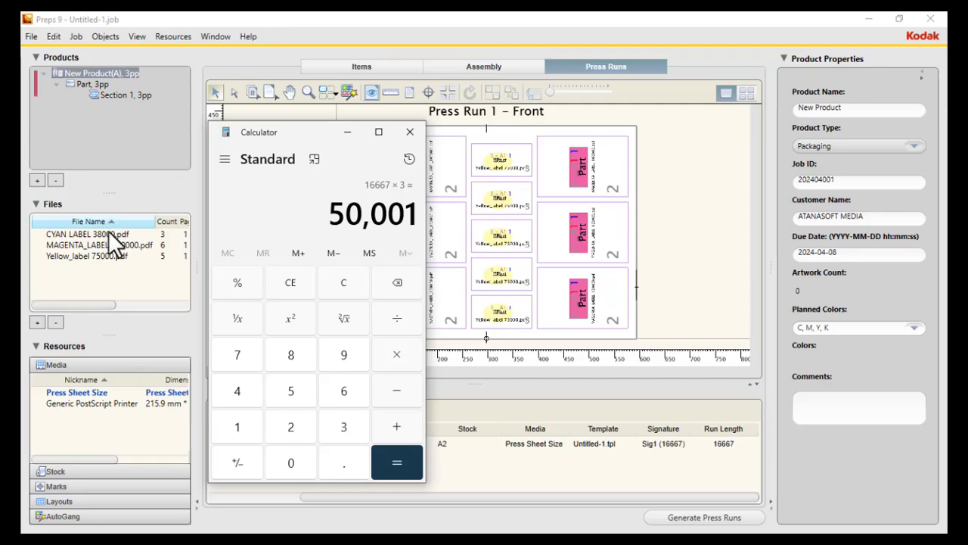
# Compute the magenta label yield as 16667 × 6
pyautogui.click(337, 224)
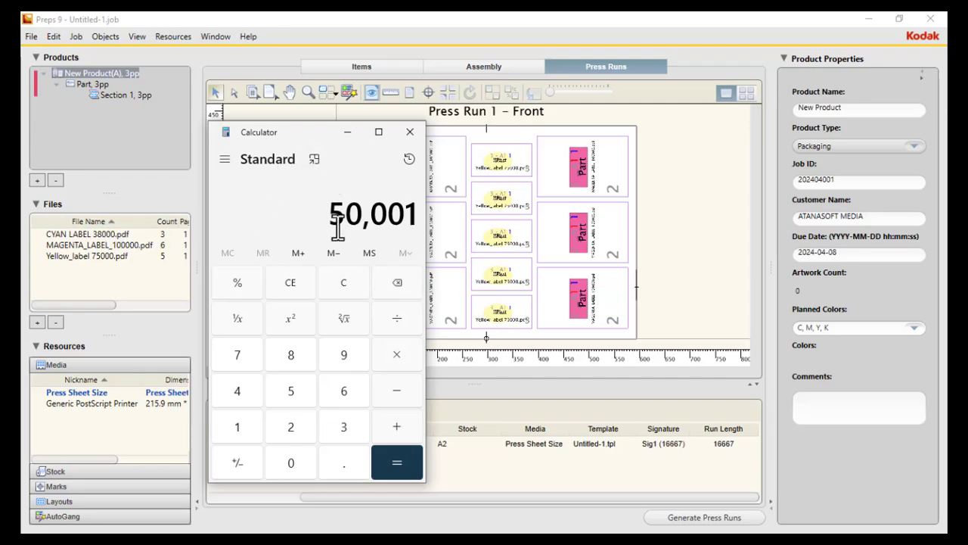
pyautogui.write('16667')
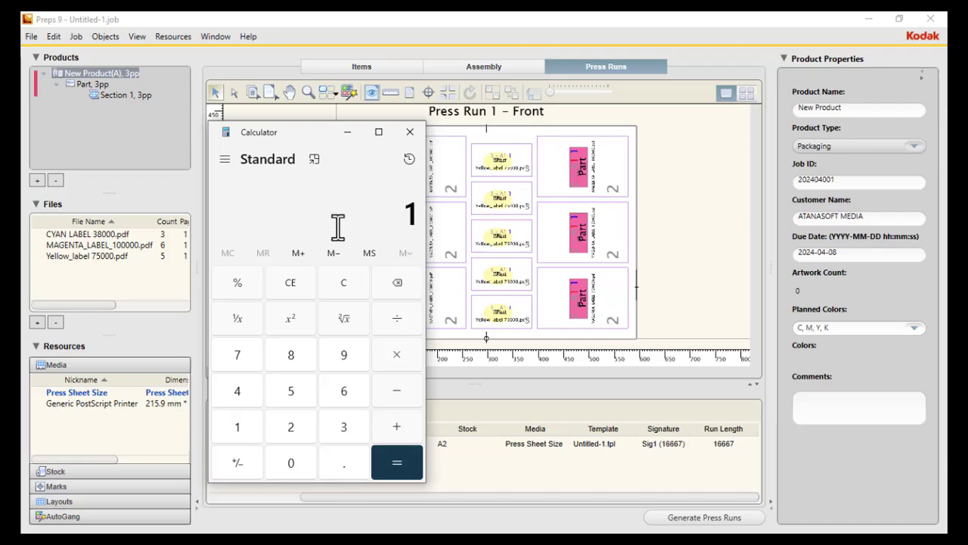
pyautogui.press('*')
pyautogui.write('6')
pyautogui.press('Return')
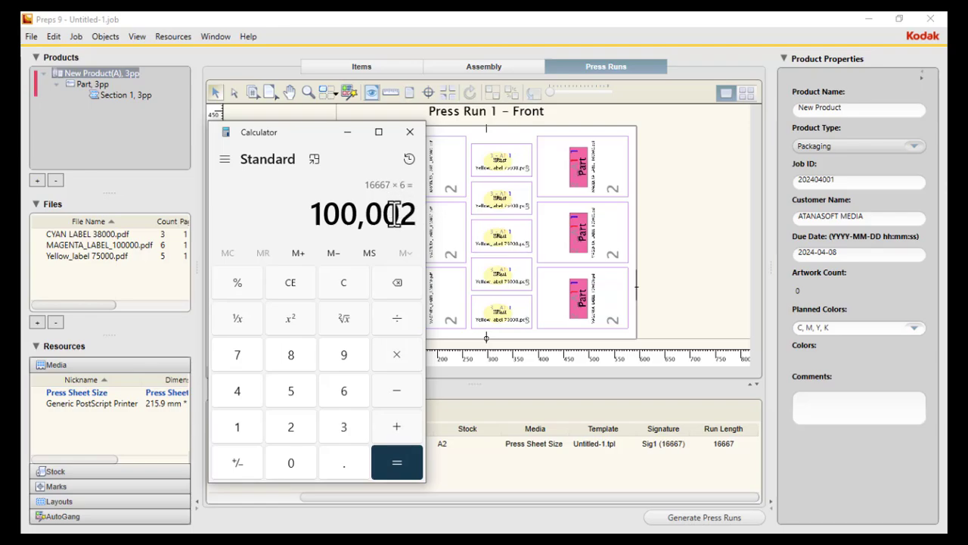
# Compute the yellow label yield as 16667 × 5 and close Calculator
pyautogui.write('75')
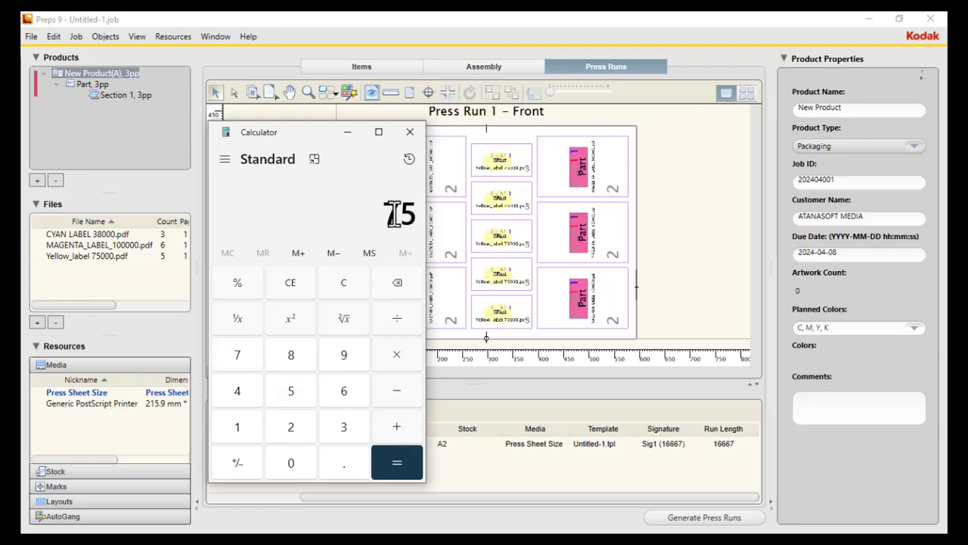
pyautogui.press('Escape')
pyautogui.write('16667')
pyautogui.write('*5')
pyautogui.press('Return')
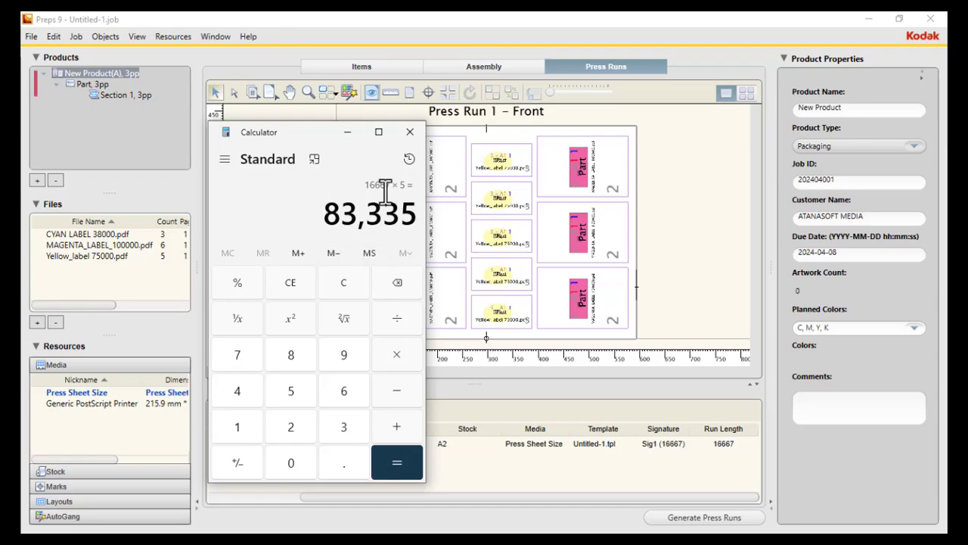
pyautogui.click(409, 132)
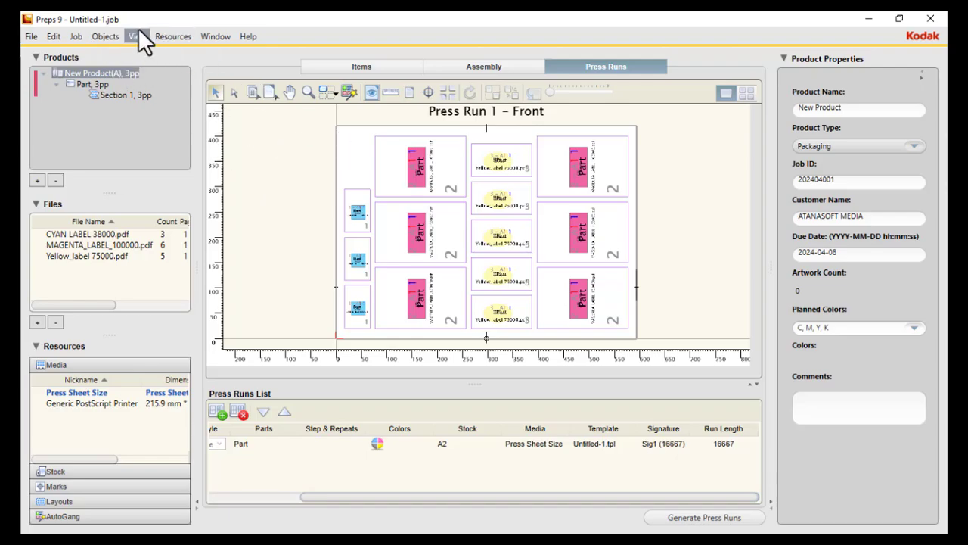
# Review and accept the LABEL PRODUCTION preset's AutoGang settings, gang the three labels again and inspect a magenta label on the sheet
pyautogui.click(76, 36)
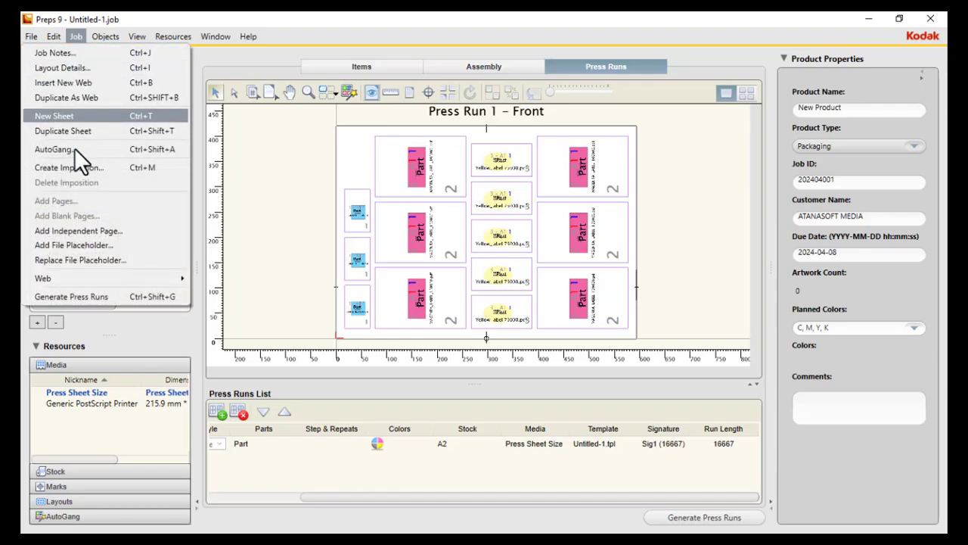
pyautogui.click(78, 148)
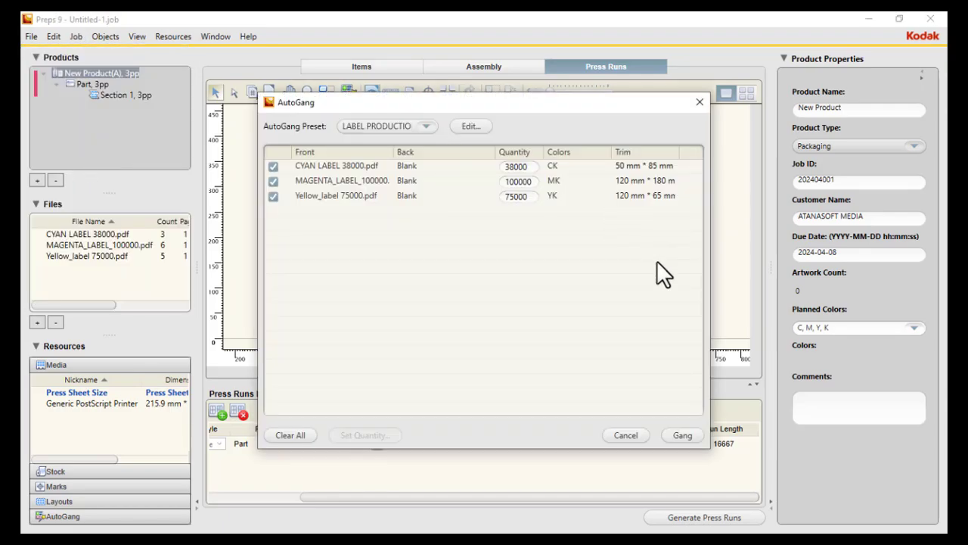
pyautogui.click(470, 126)
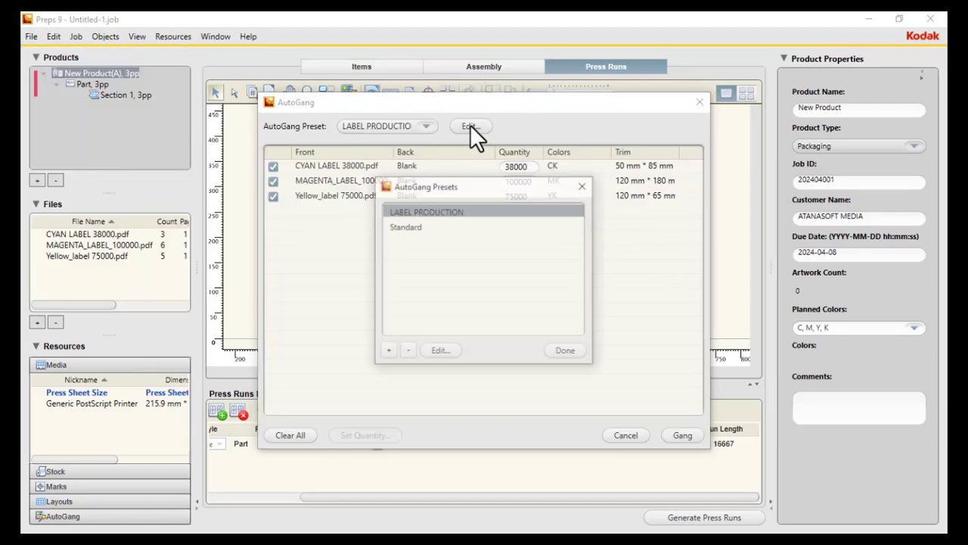
pyautogui.click(441, 351)
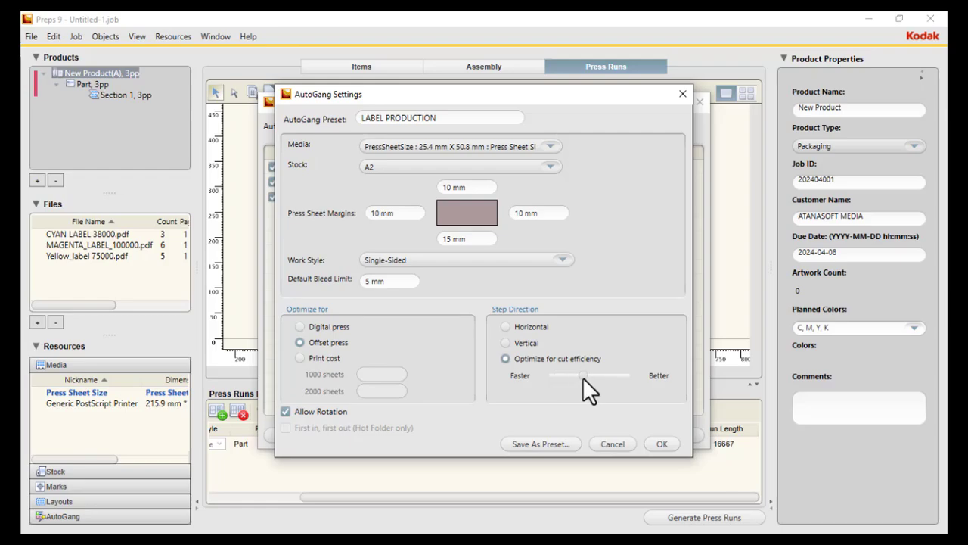
pyautogui.click(663, 443)
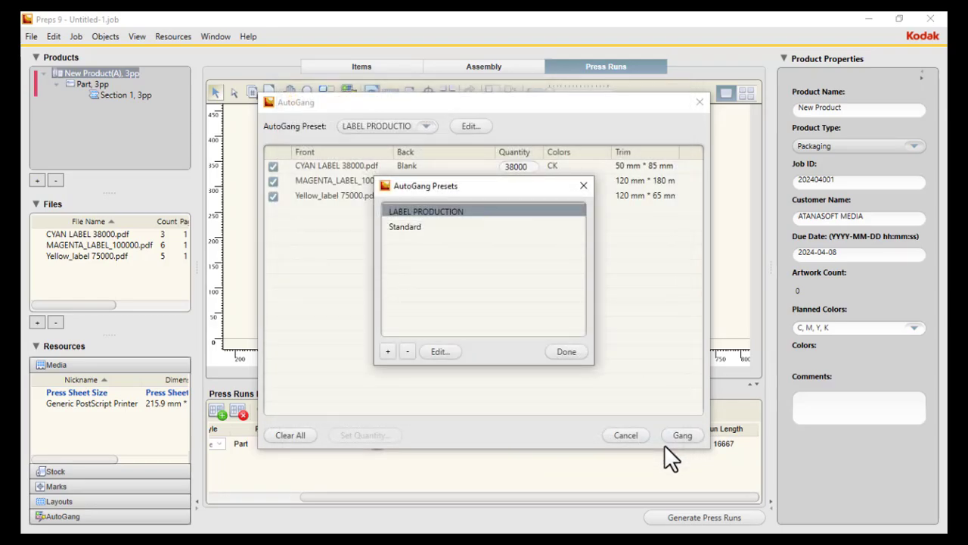
pyautogui.click(567, 351)
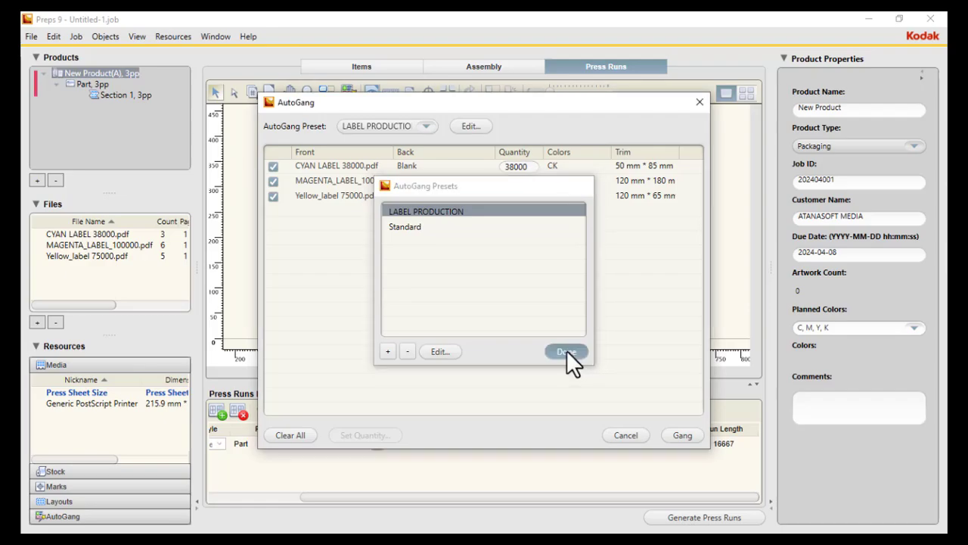
pyautogui.click(681, 435)
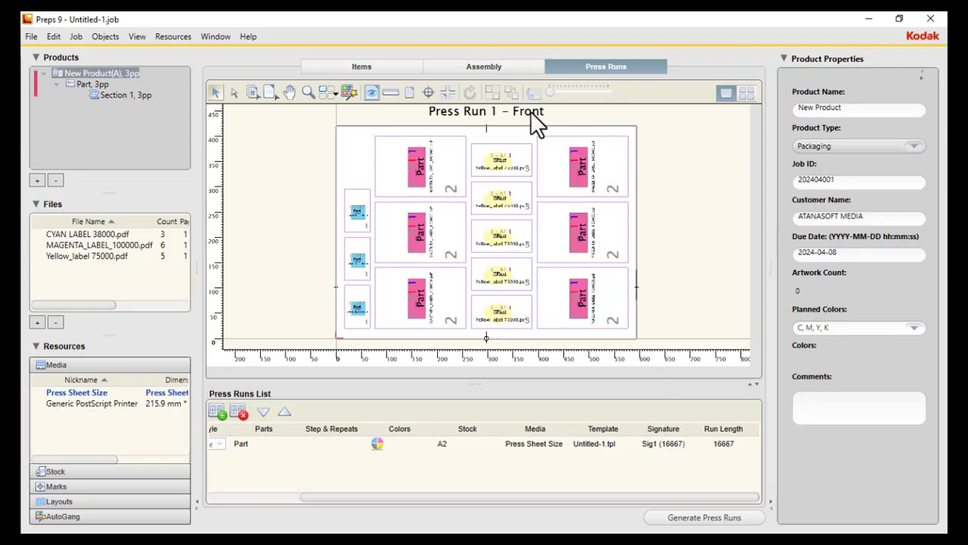
pyautogui.click(409, 225)
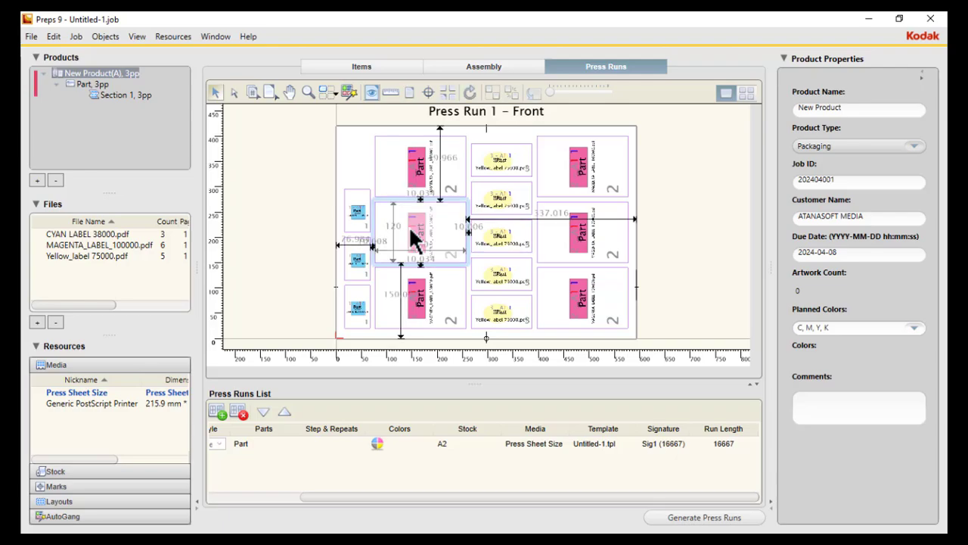
pyautogui.click(303, 161)
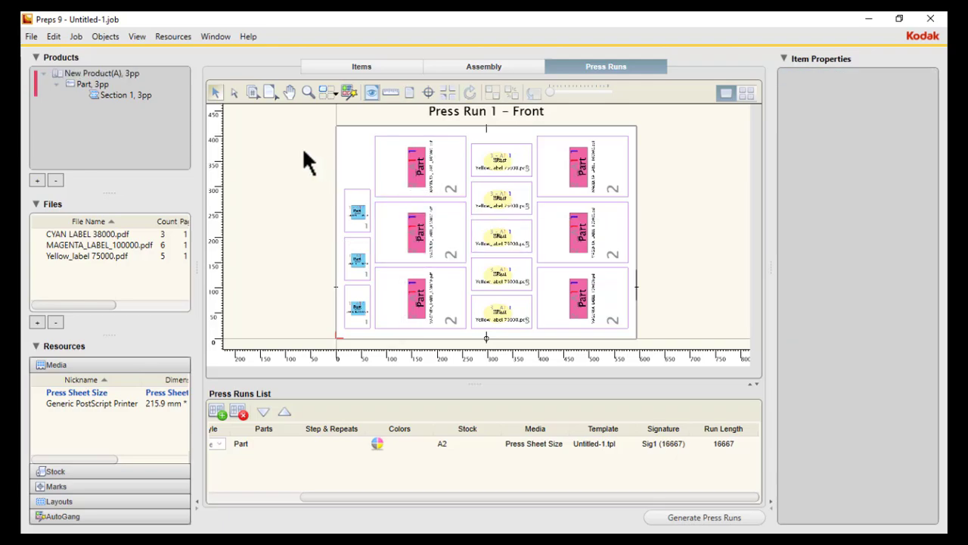
# Change the stock of the LABEL PRODUCTION AutoGang preset to 700mm x 1000mm
pyautogui.click(75, 34)
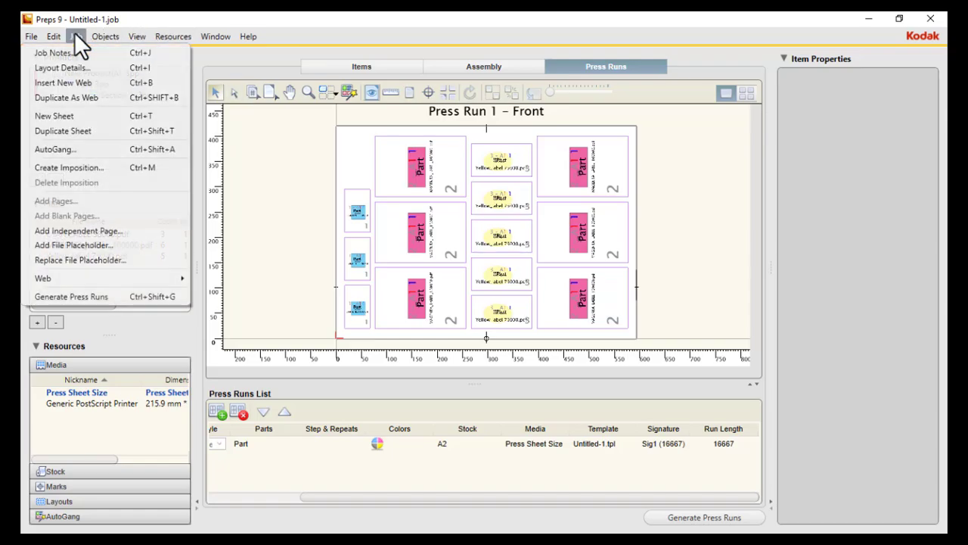
pyautogui.click(80, 151)
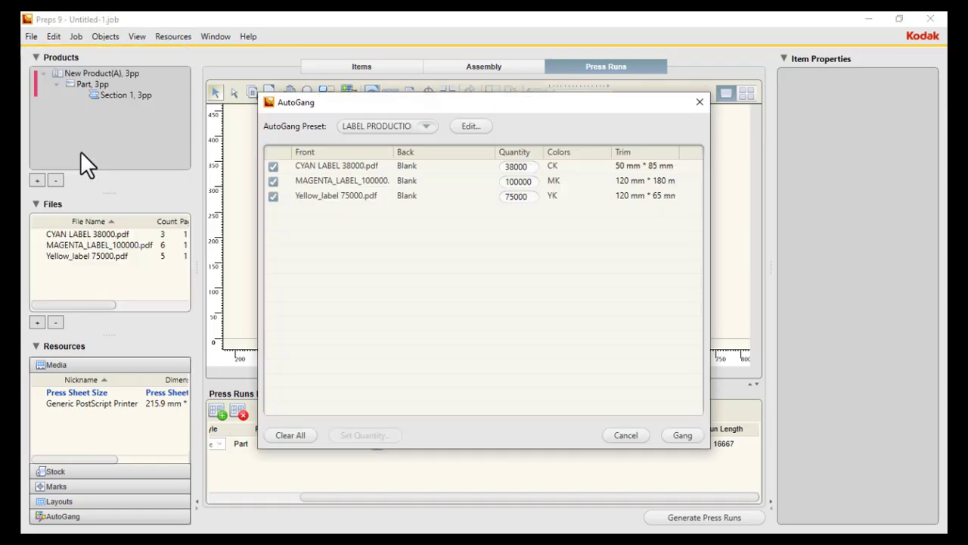
pyautogui.click(474, 125)
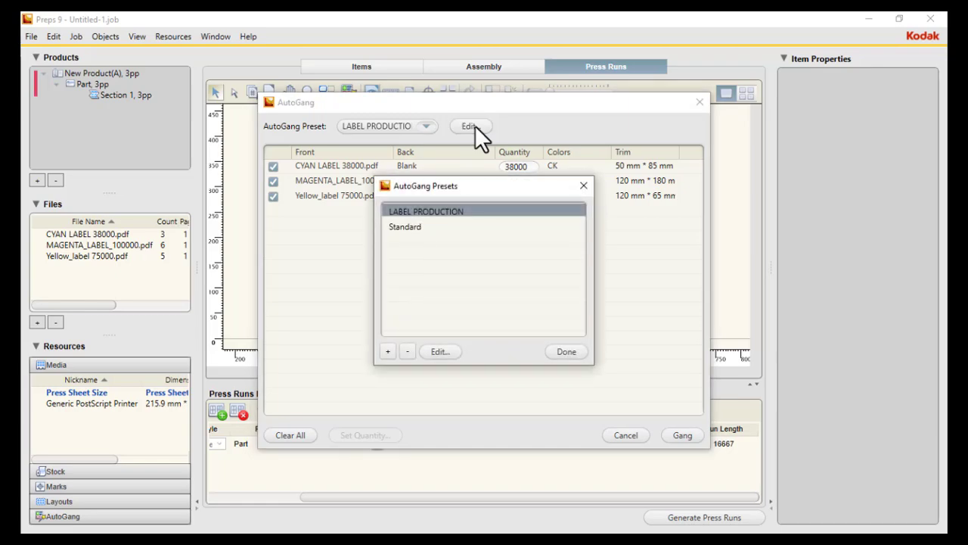
pyautogui.click(440, 351)
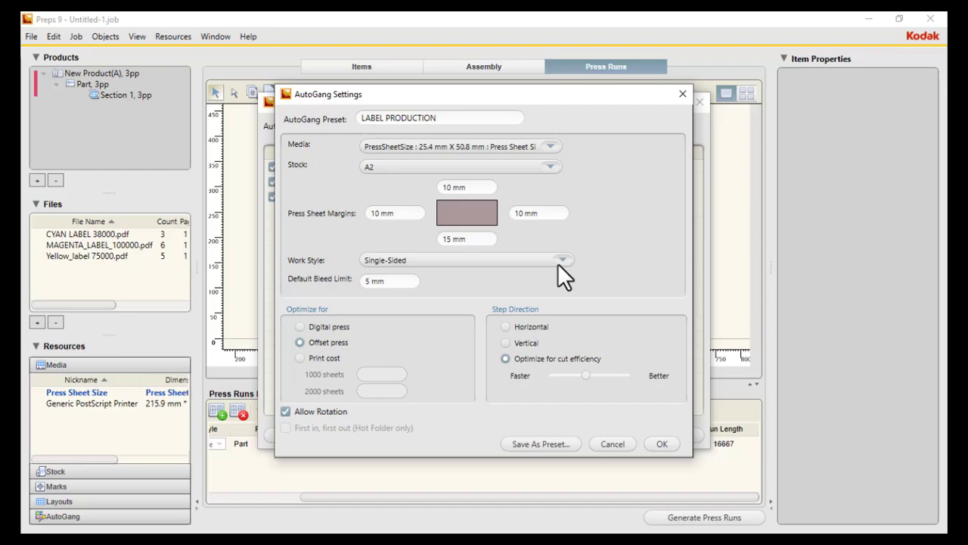
pyautogui.click(549, 167)
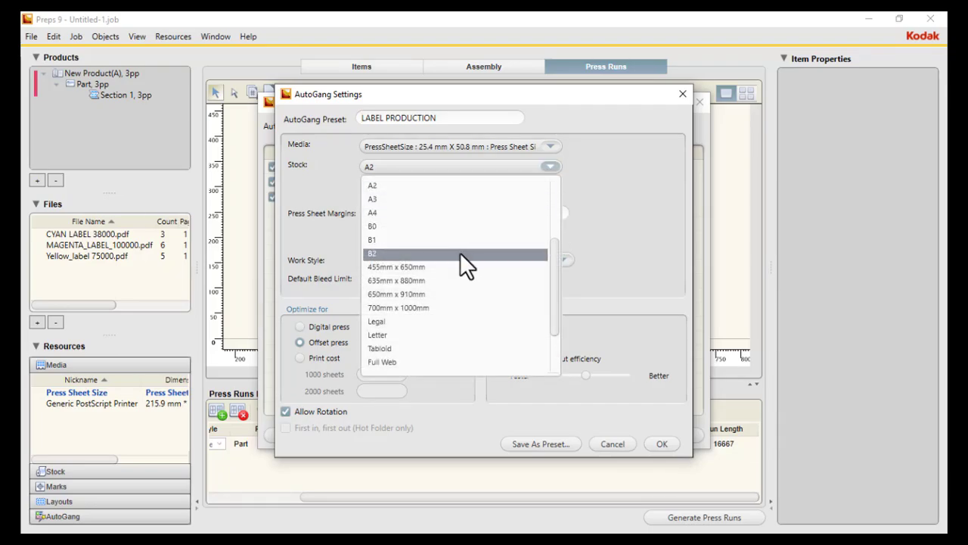
pyautogui.click(432, 308)
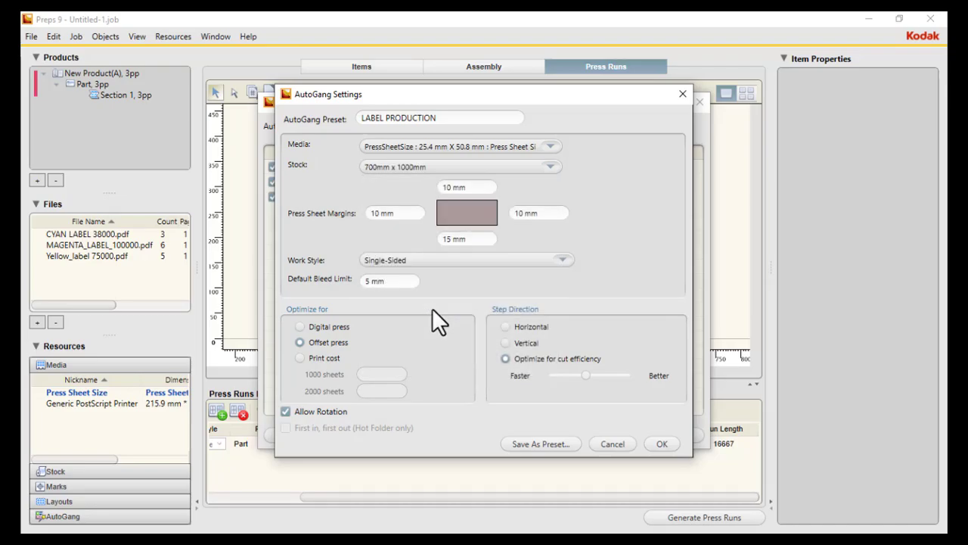
pyautogui.click(662, 444)
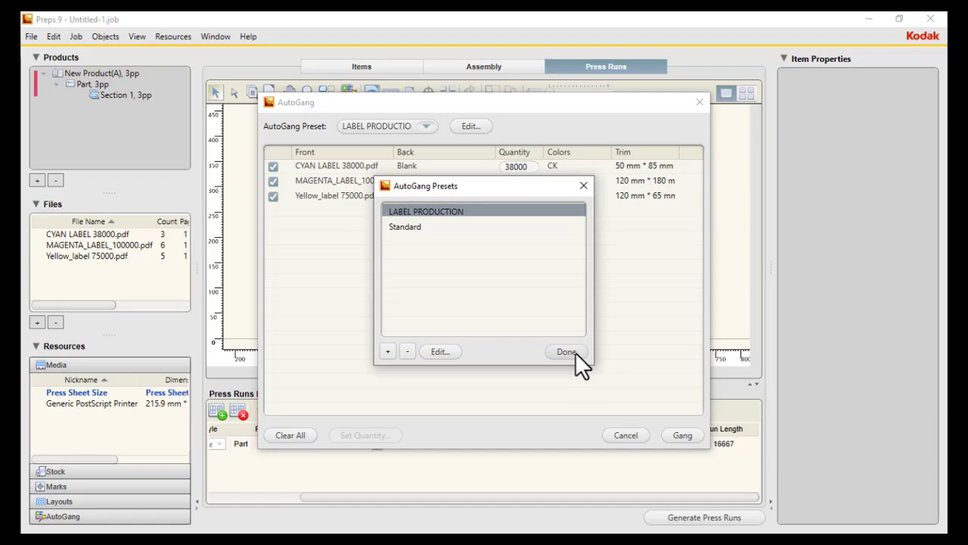
# Shift the preset's cut efficiency optimization to Faster and gang the three labels on the new stock
pyautogui.click(439, 351)
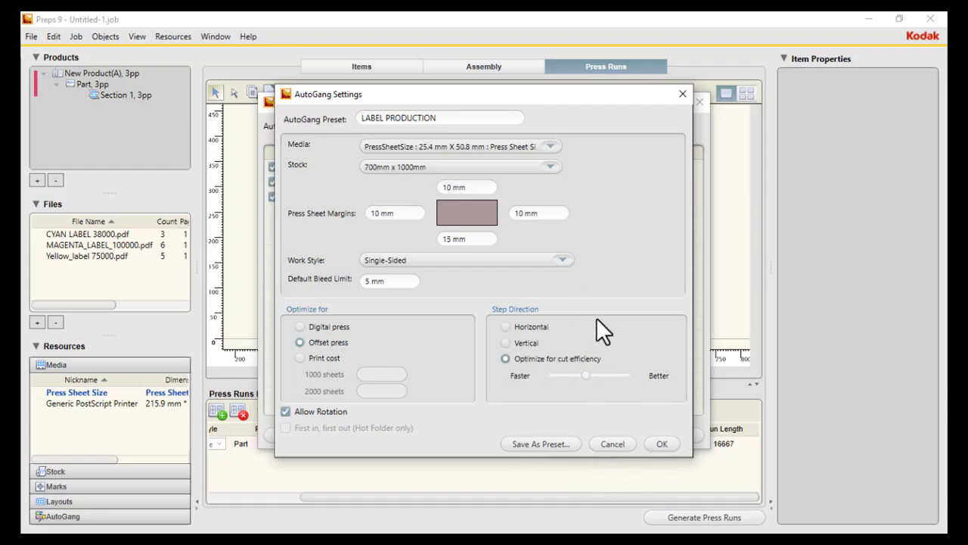
pyautogui.moveTo(584, 376); pyautogui.dragTo(553, 380)
pyautogui.click(665, 443)
pyautogui.click(564, 353)
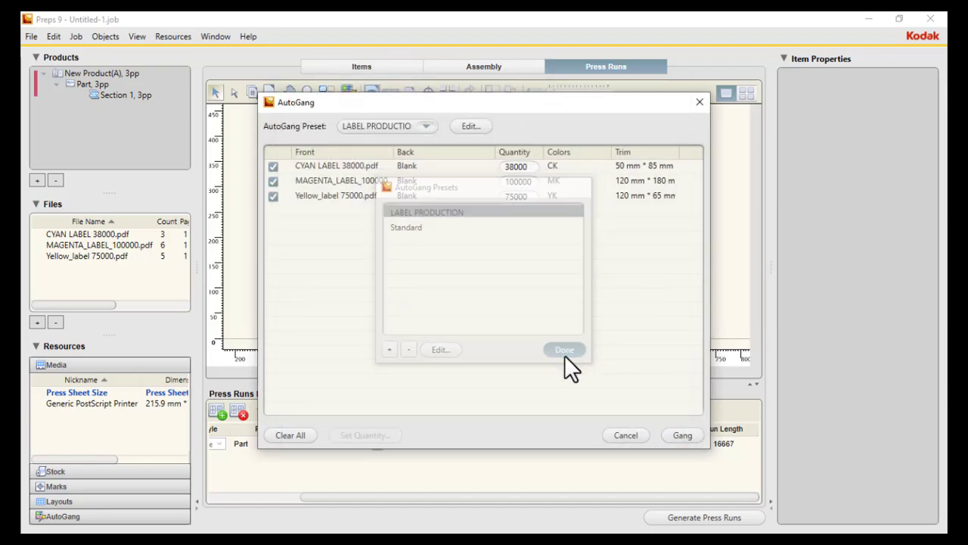
pyautogui.click(686, 436)
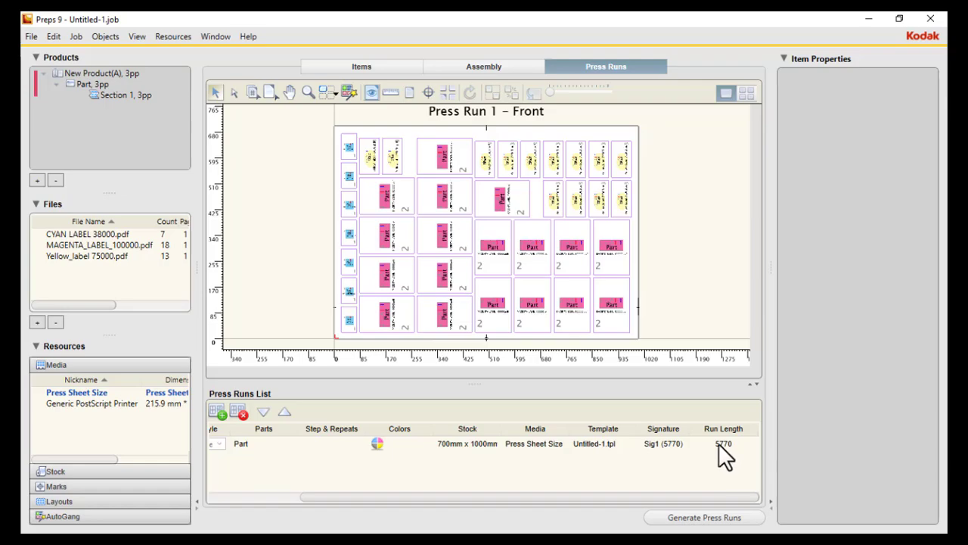
# Open Calculator and compute the cyan label yield on the new stock as 5770 × 7
pyautogui.press('super')
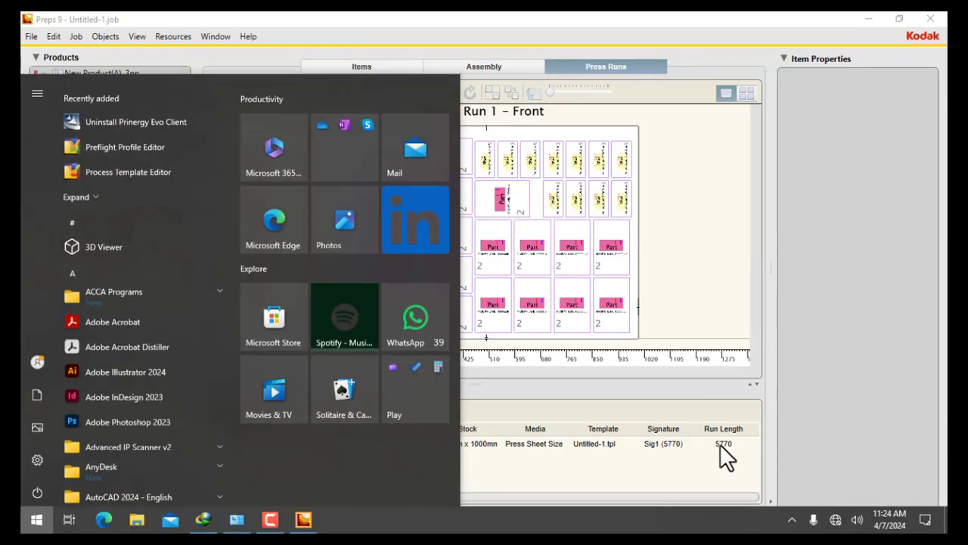
pyautogui.write('CAL')
pyautogui.press('Return')
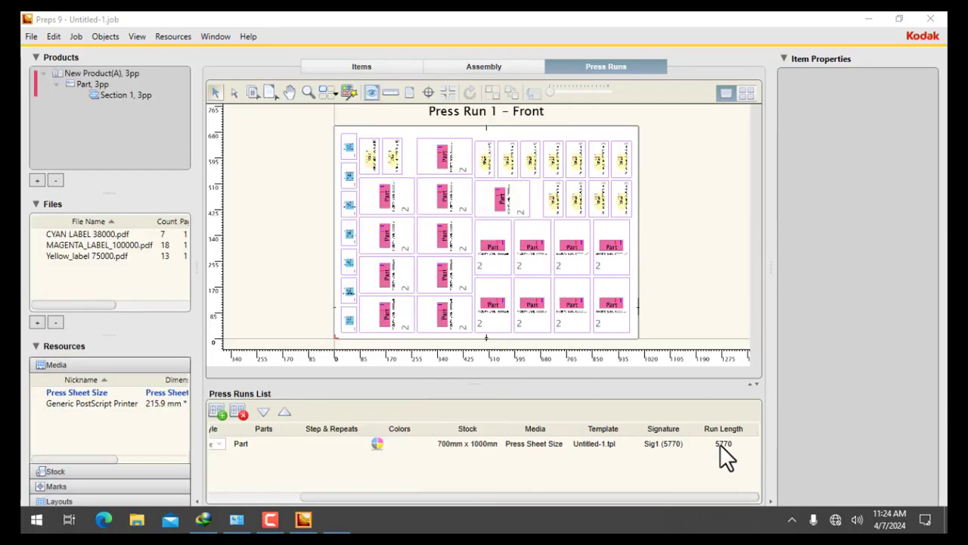
pyautogui.write('5770')
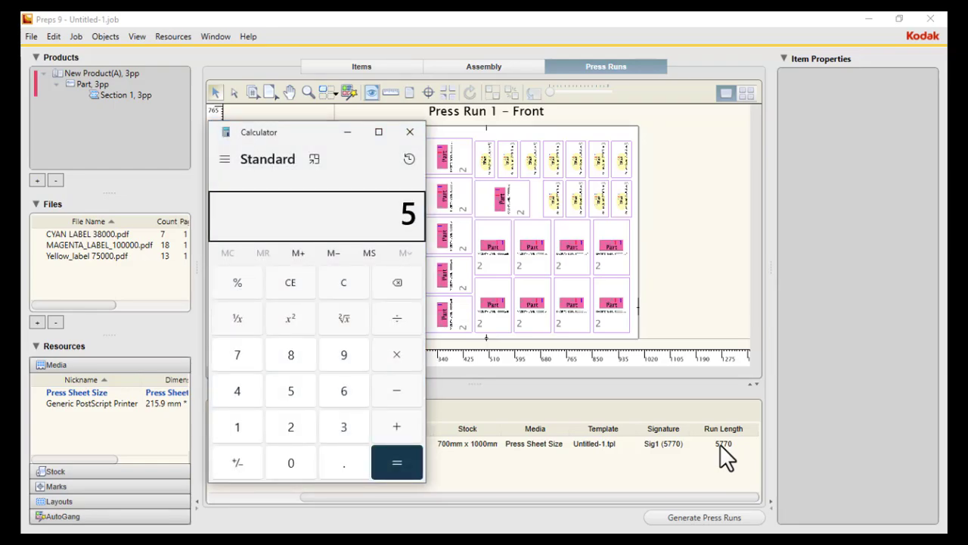
pyautogui.press('*')
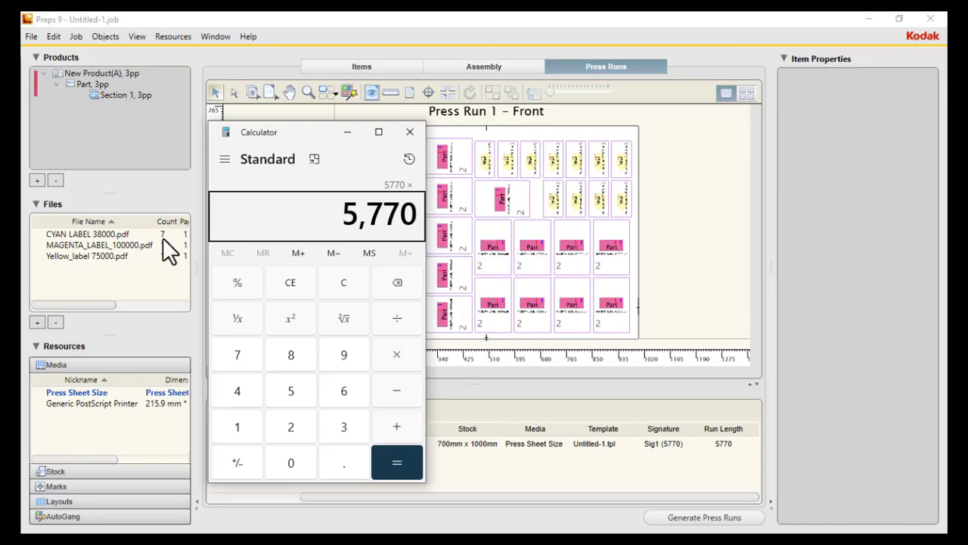
pyautogui.write('7')
pyautogui.press('Return')
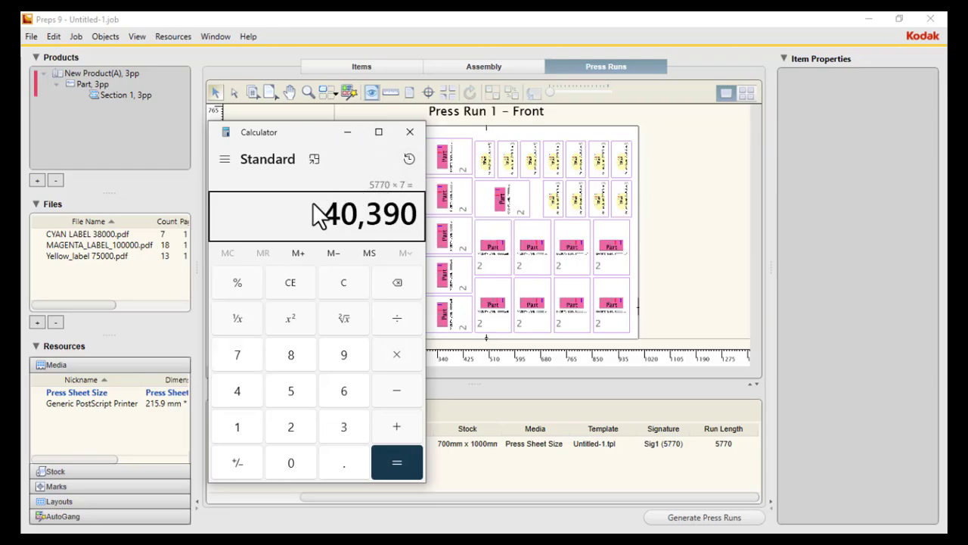
# Compute the magenta label yield as 18 × 5770
pyautogui.write('18')
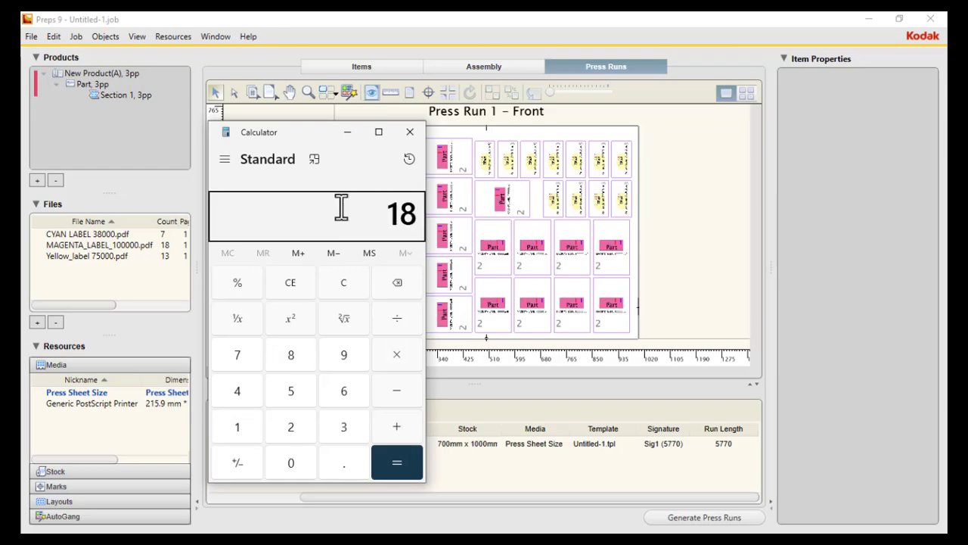
pyautogui.press('*')
pyautogui.write('5770')
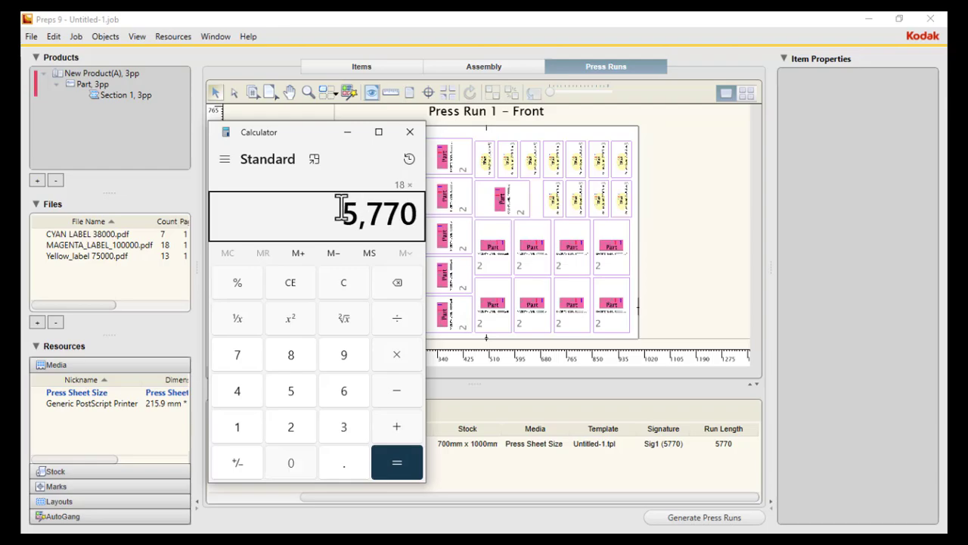
pyautogui.press('Return')
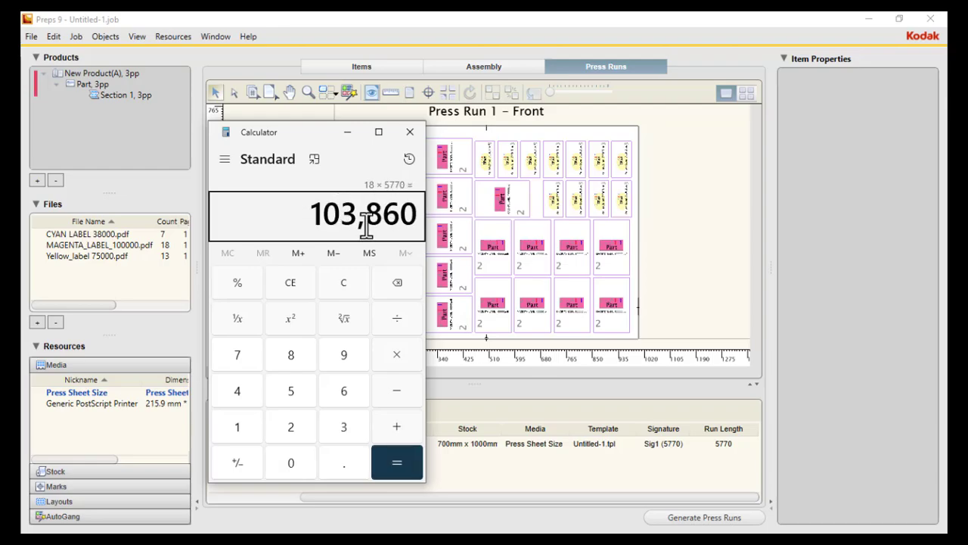
# Compute the yellow label yield as 13 × 5770 and close Calculator
pyautogui.write('13')
pyautogui.press('*')
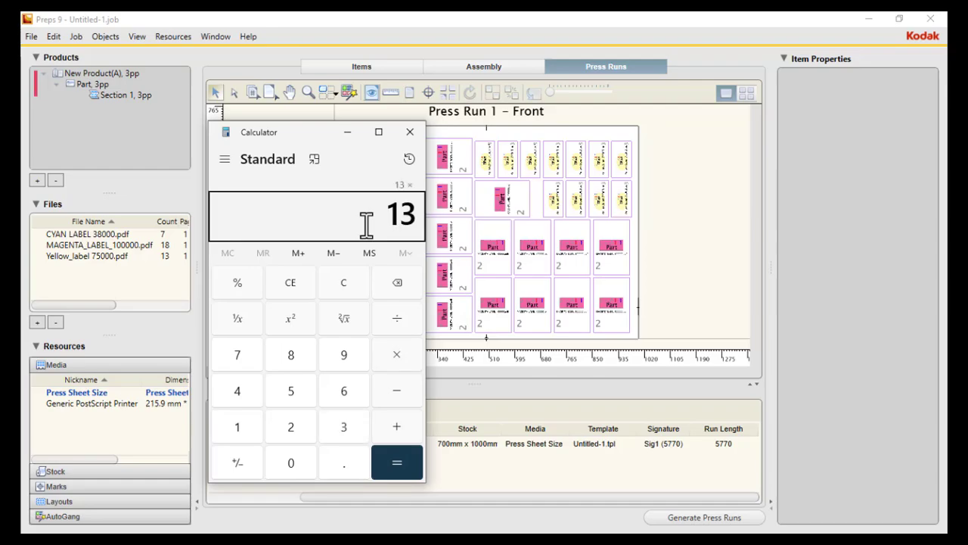
pyautogui.write('5770')
pyautogui.press('Return')
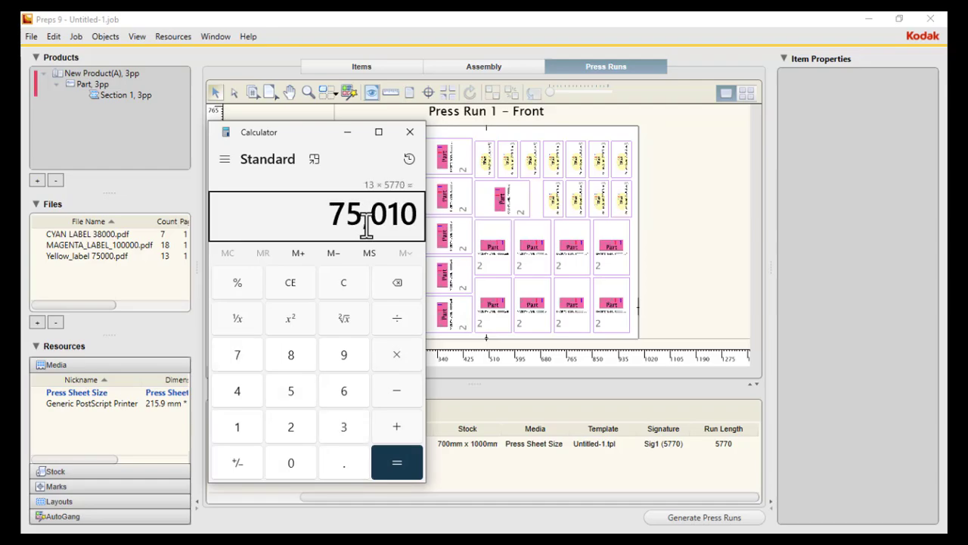
pyautogui.click(409, 131)
# Review the placement counts of the cyan, magenta and yellow label files and the press run's details
pyautogui.click(162, 232)
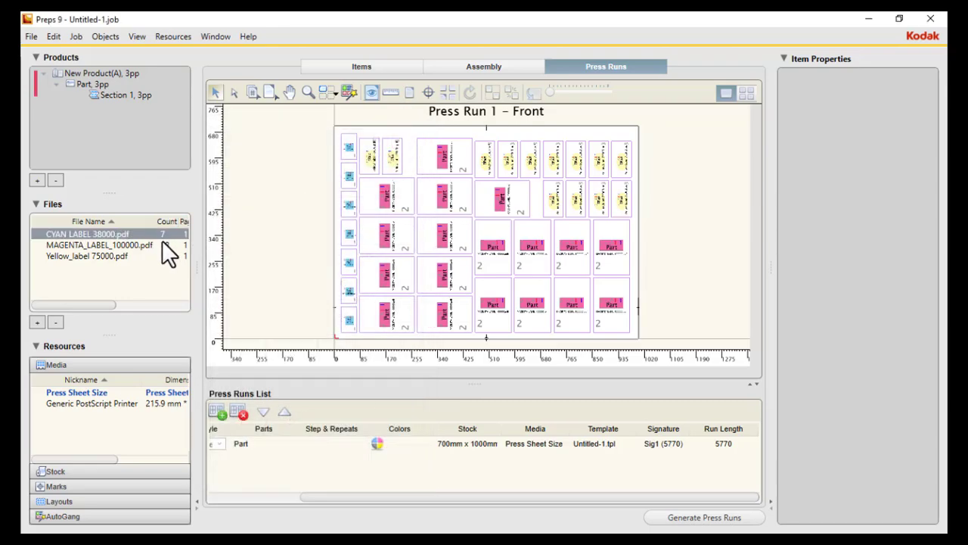
pyautogui.click(162, 245)
pyautogui.click(164, 256)
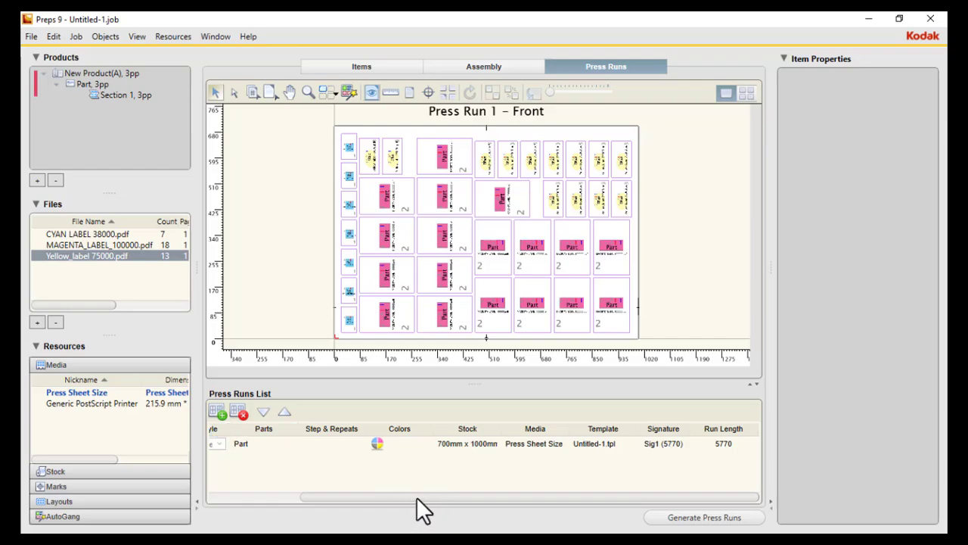
pyautogui.moveTo(416, 497); pyautogui.dragTo(321, 507)
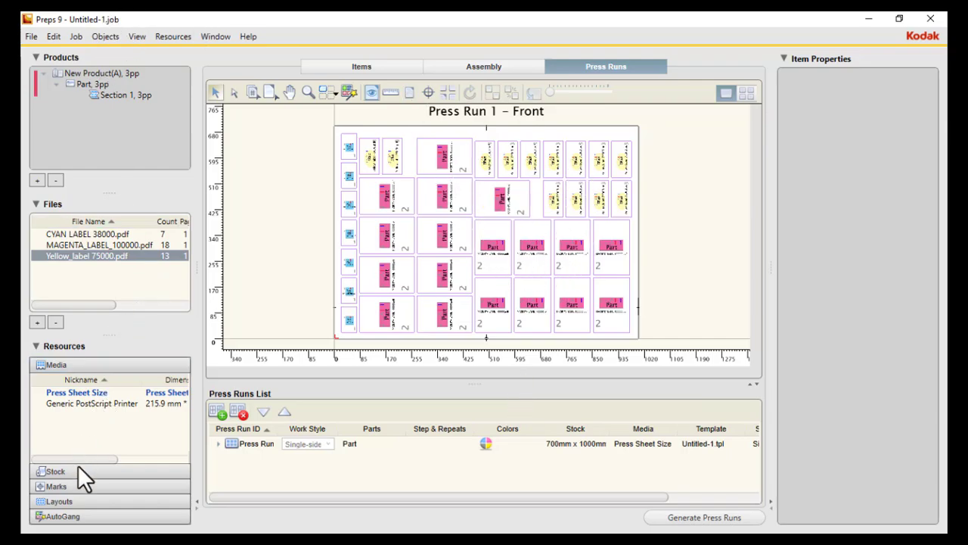
# Add the Cropmarks.smk mark from the Tutorial group to the labels on the press sheet
pyautogui.click(73, 485)
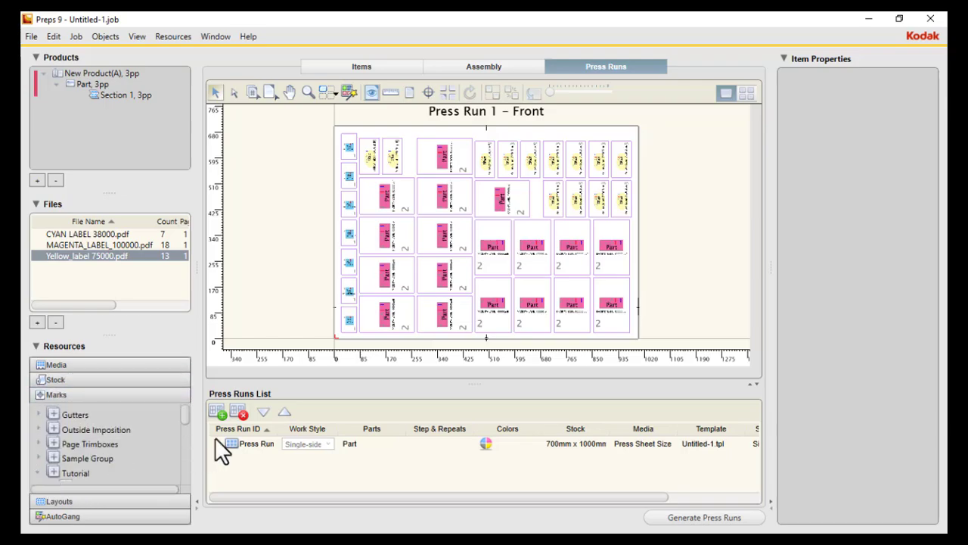
pyautogui.moveTo(184, 414); pyautogui.dragTo(184, 436)
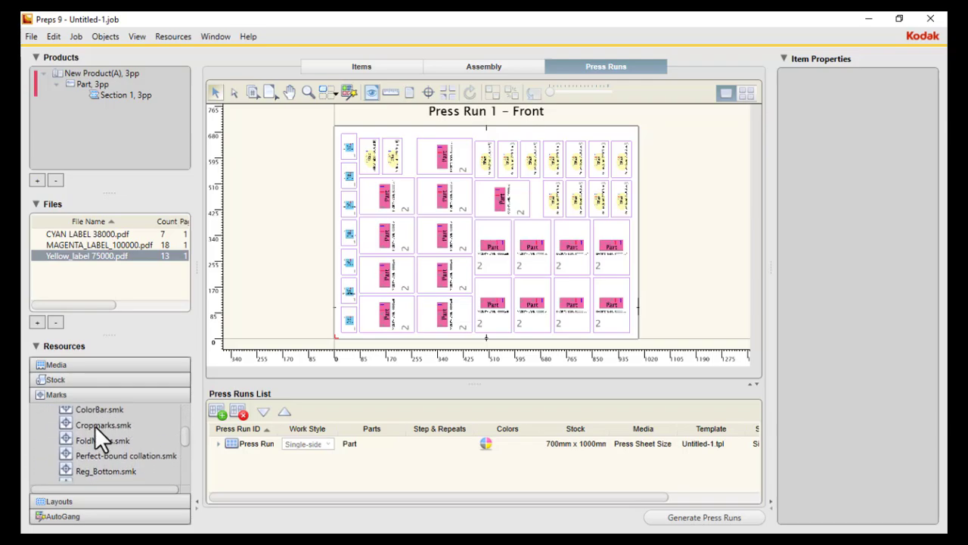
pyautogui.moveTo(94, 426); pyautogui.dragTo(349, 142)
# Add the Tutorial group's ColorBar.smk and Slugline.smk marks to the press sheet
pyautogui.moveTo(184, 435); pyautogui.dragTo(183, 430)
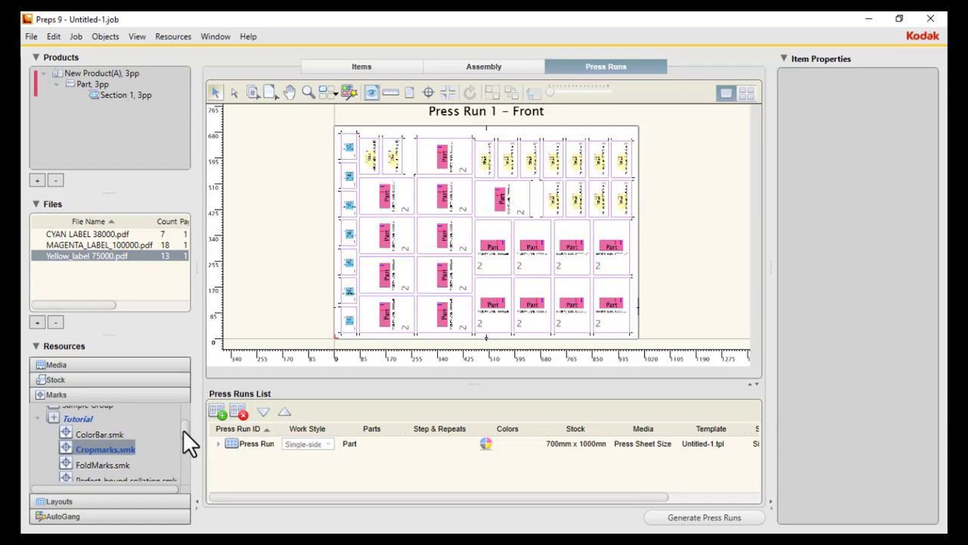
pyautogui.doubleClick(111, 433)
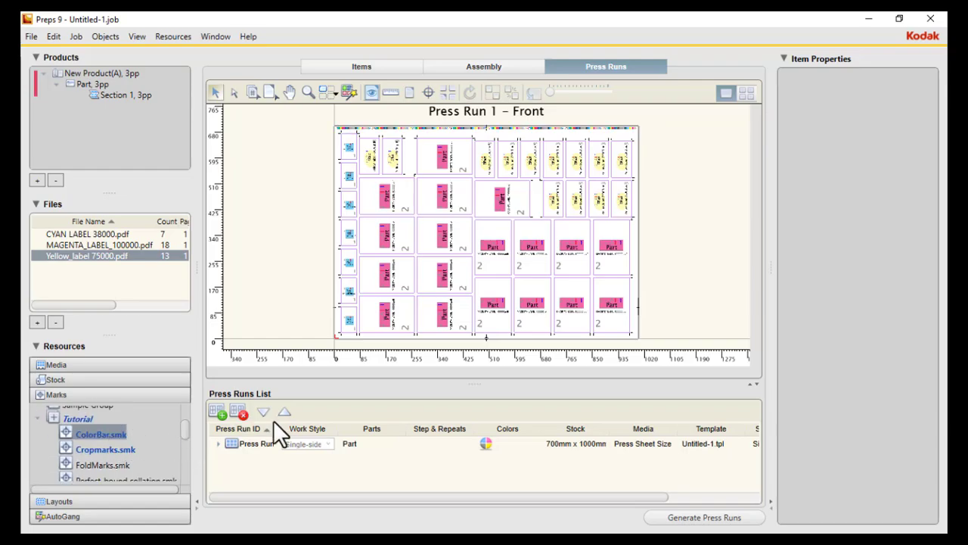
pyautogui.moveTo(183, 430); pyautogui.dragTo(183, 479)
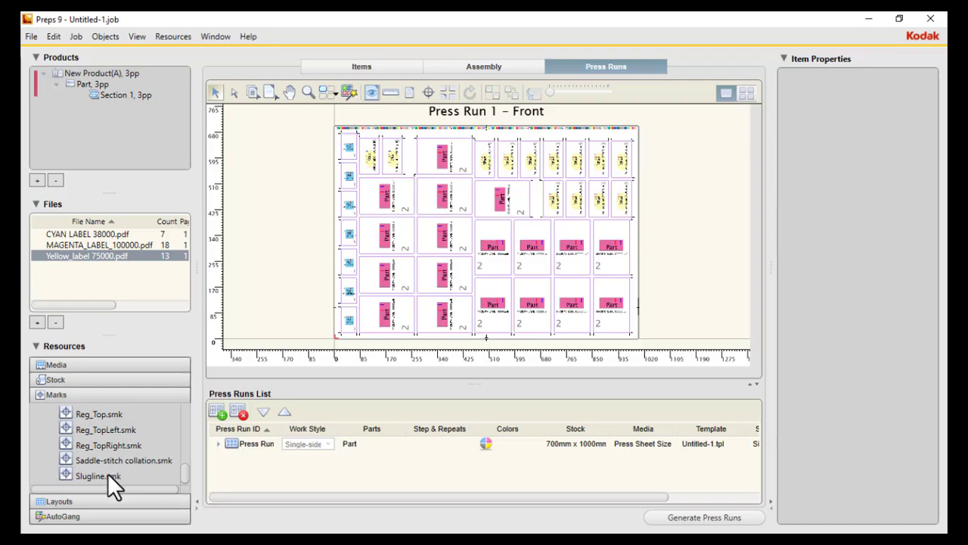
pyautogui.moveTo(102, 475); pyautogui.dragTo(104, 476)
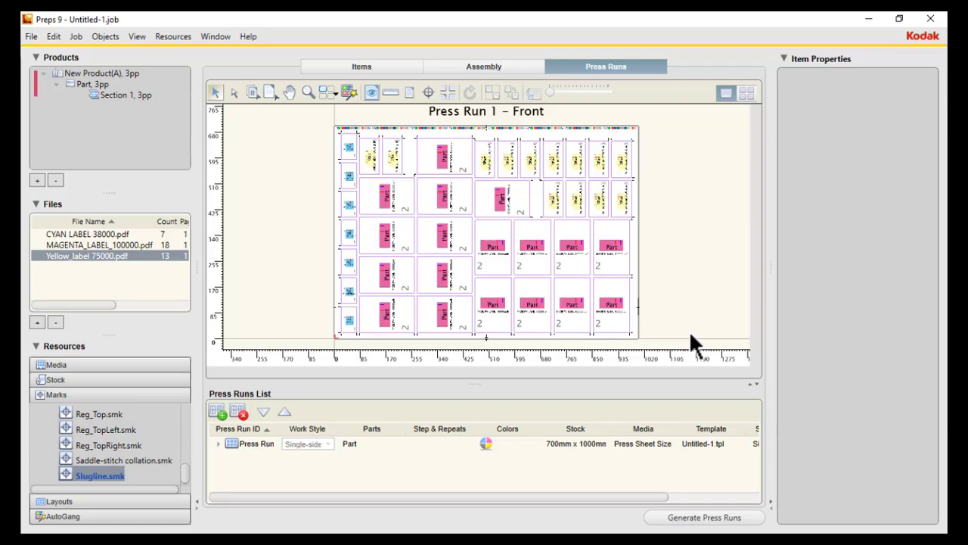
# Print the press run to a PDF named MOUNTED LABELS in the KODAK PREPS TRAINING folder
pyautogui.hotkey('ctrl', 'p')
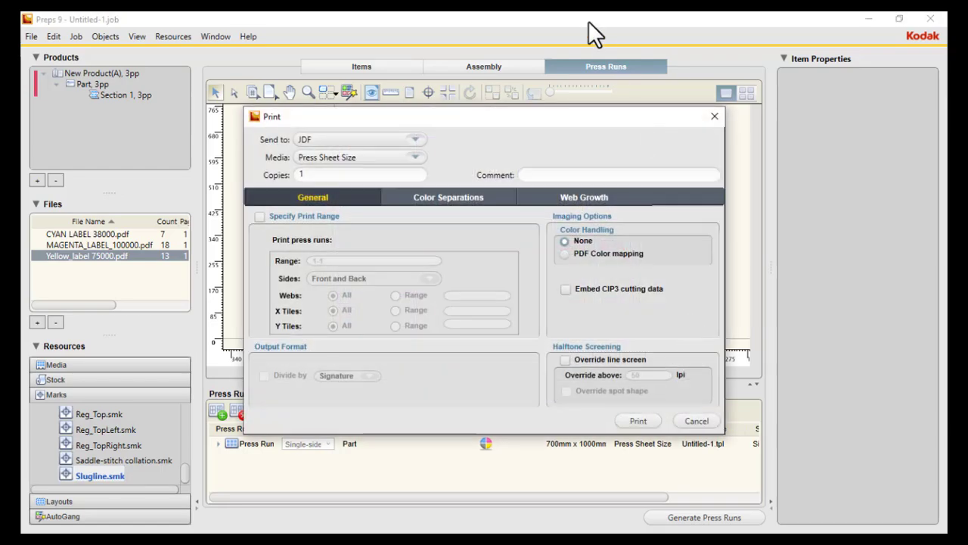
pyautogui.click(412, 139)
pyautogui.click(358, 171)
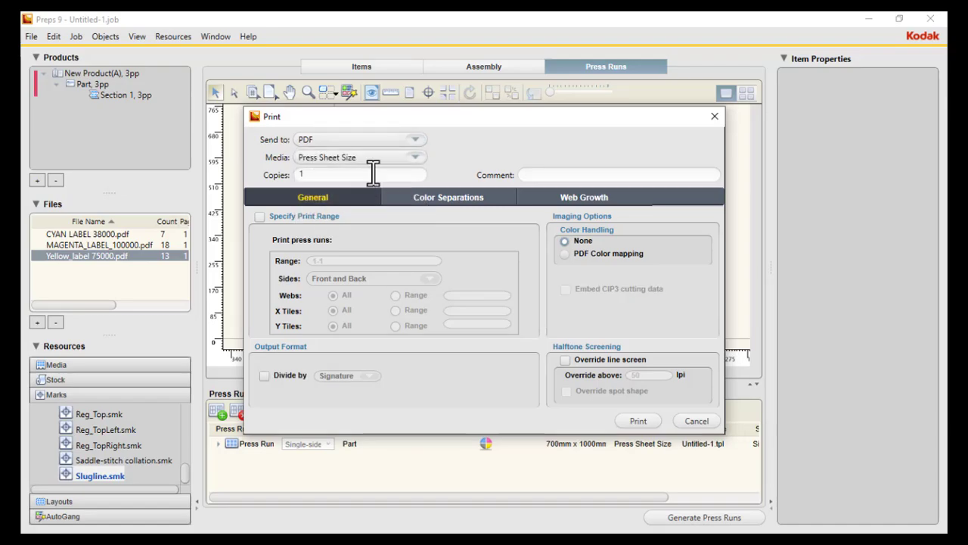
pyautogui.click(640, 420)
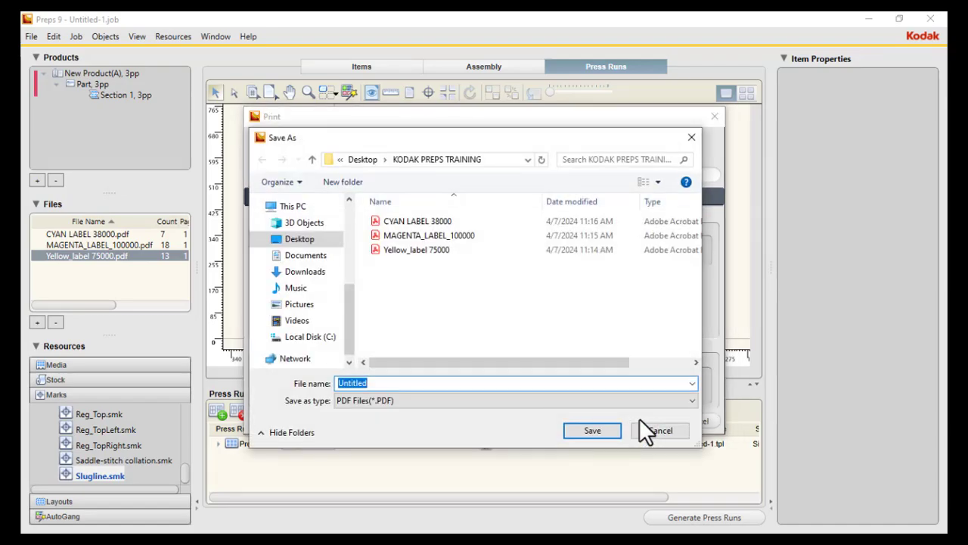
pyautogui.write('MOU')
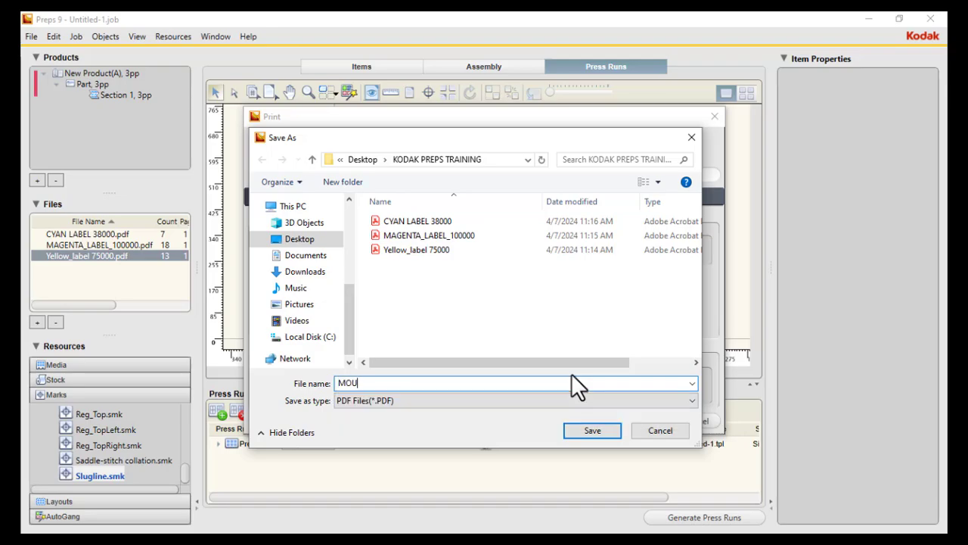
pyautogui.write('NTED LABELS')
pyautogui.press('Return')
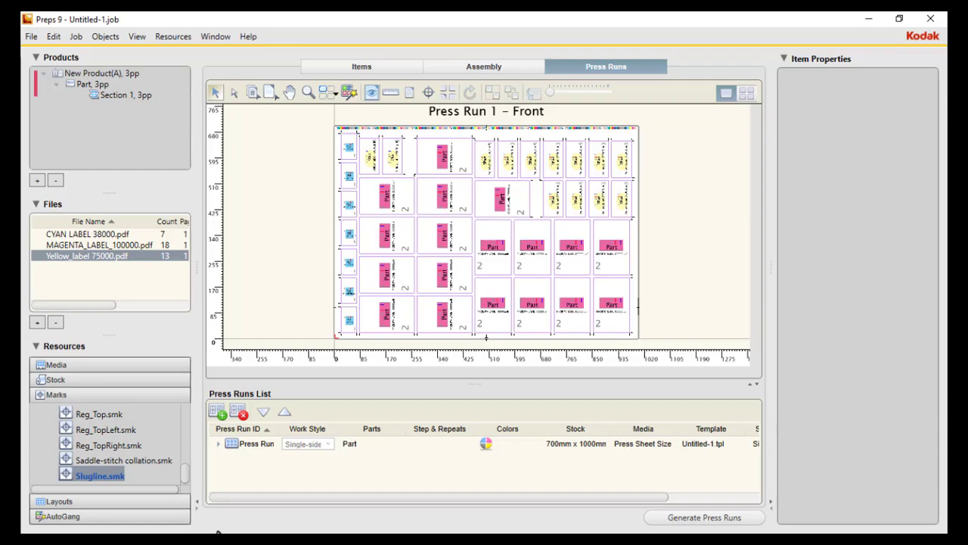
# Open the MOUNTED LABELS PDF from the desktop's KODAK PREPS TRAINING folder in Acrobat and inspect the ganged labels and marks
pyautogui.press('super')
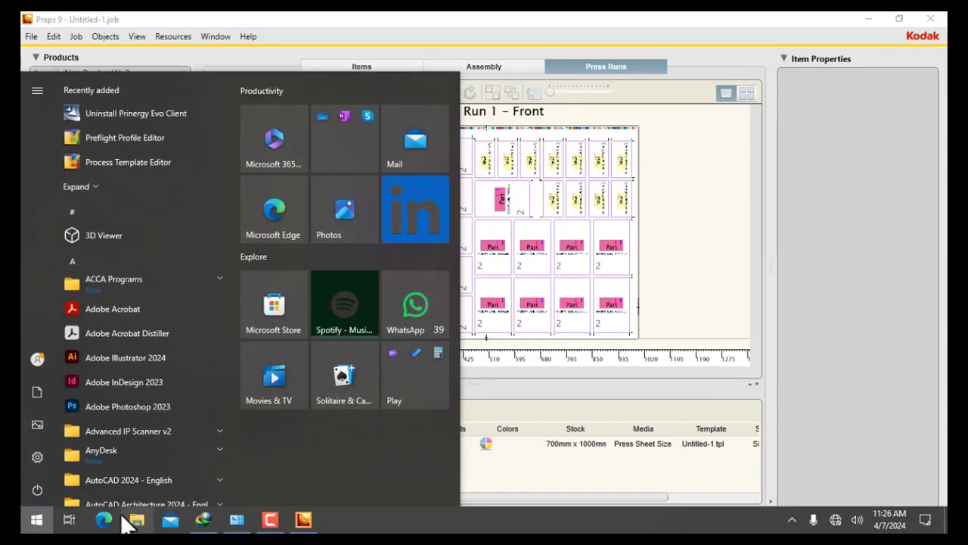
pyautogui.press('super')
pyautogui.press('super+e')
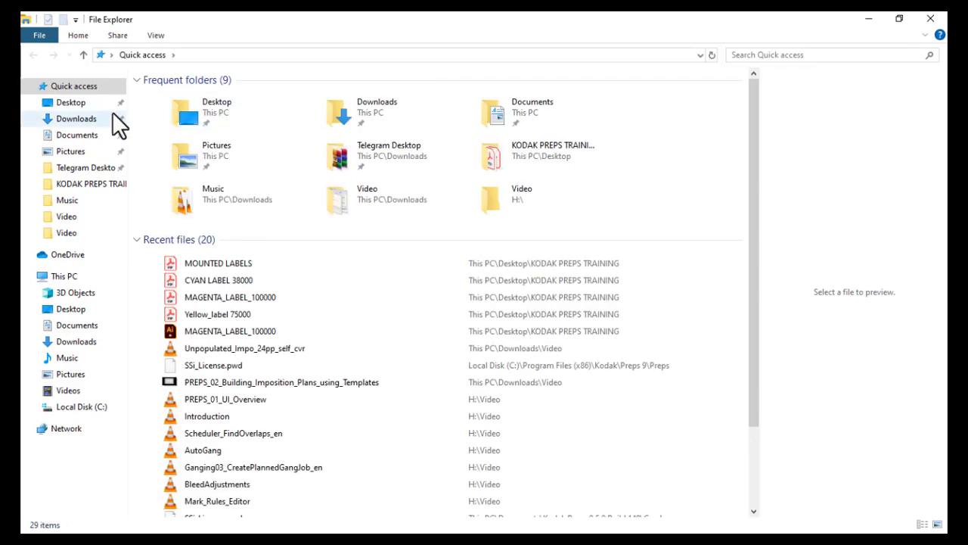
pyautogui.click(75, 103)
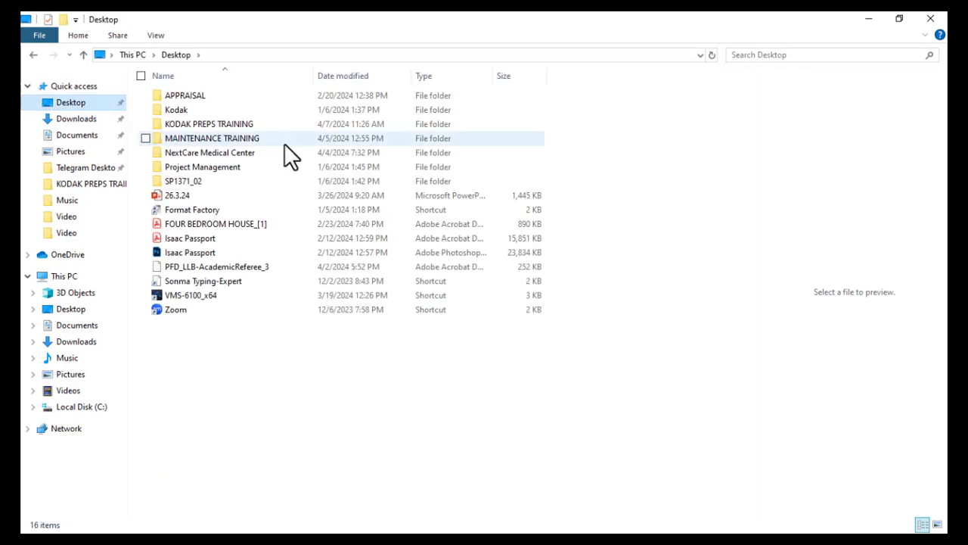
pyautogui.doubleClick(218, 123)
pyautogui.click(218, 123)
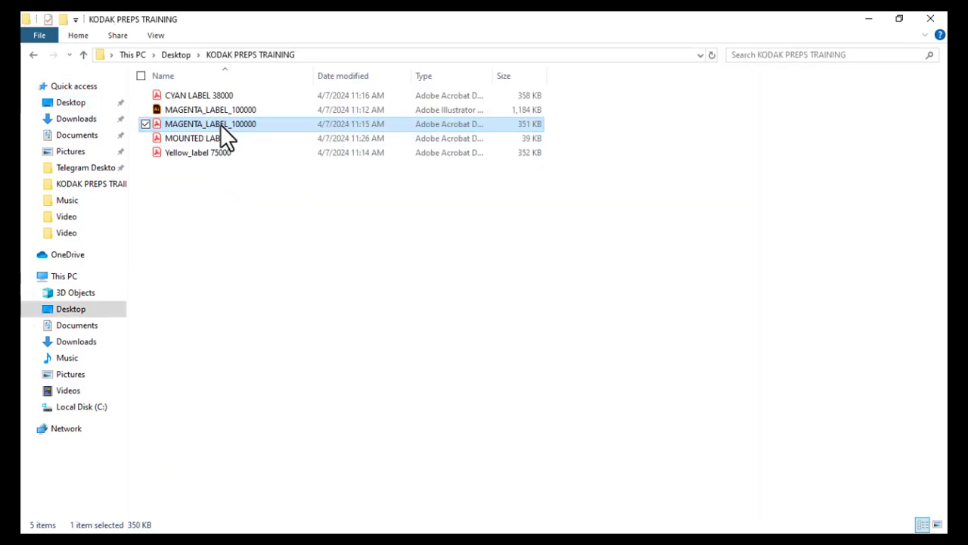
pyautogui.click(214, 138)
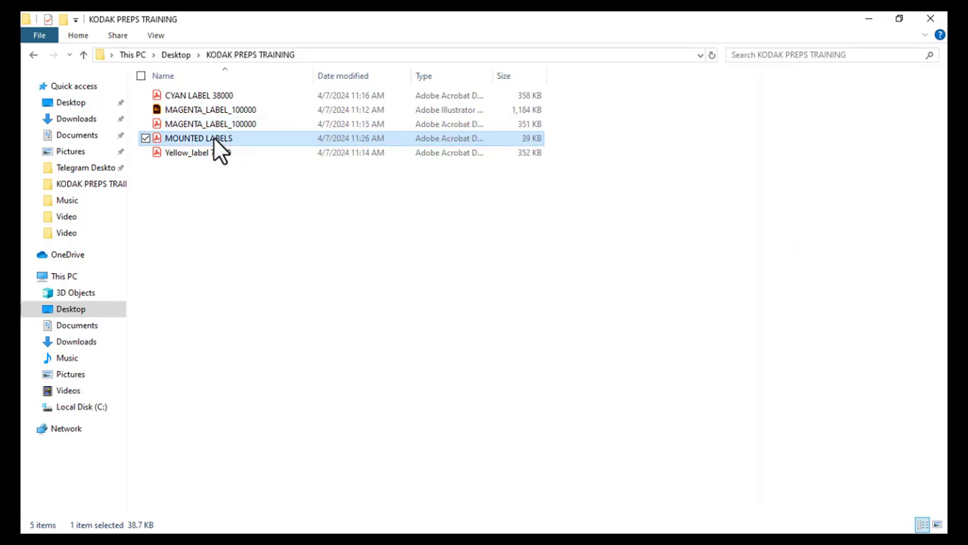
pyautogui.click(213, 137)
pyautogui.press('Return')
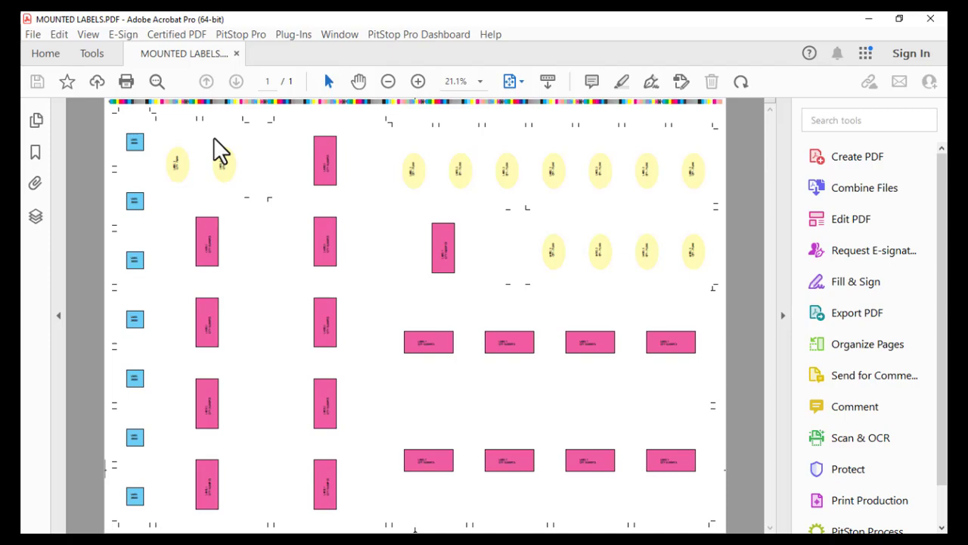
pyautogui.moveTo(214, 137); pyautogui.dragTo(124, 345)
pyautogui.moveTo(180, 176); pyautogui.dragTo(707, 143)
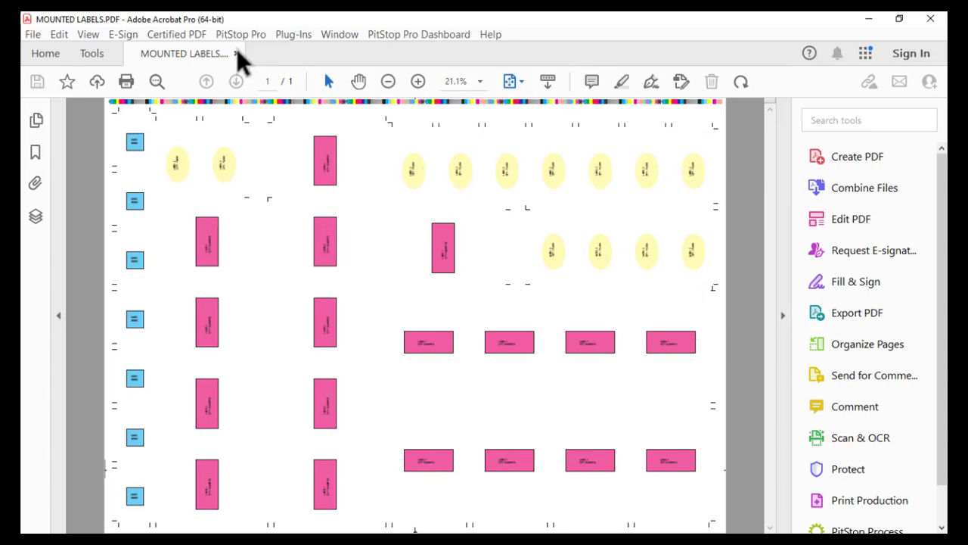